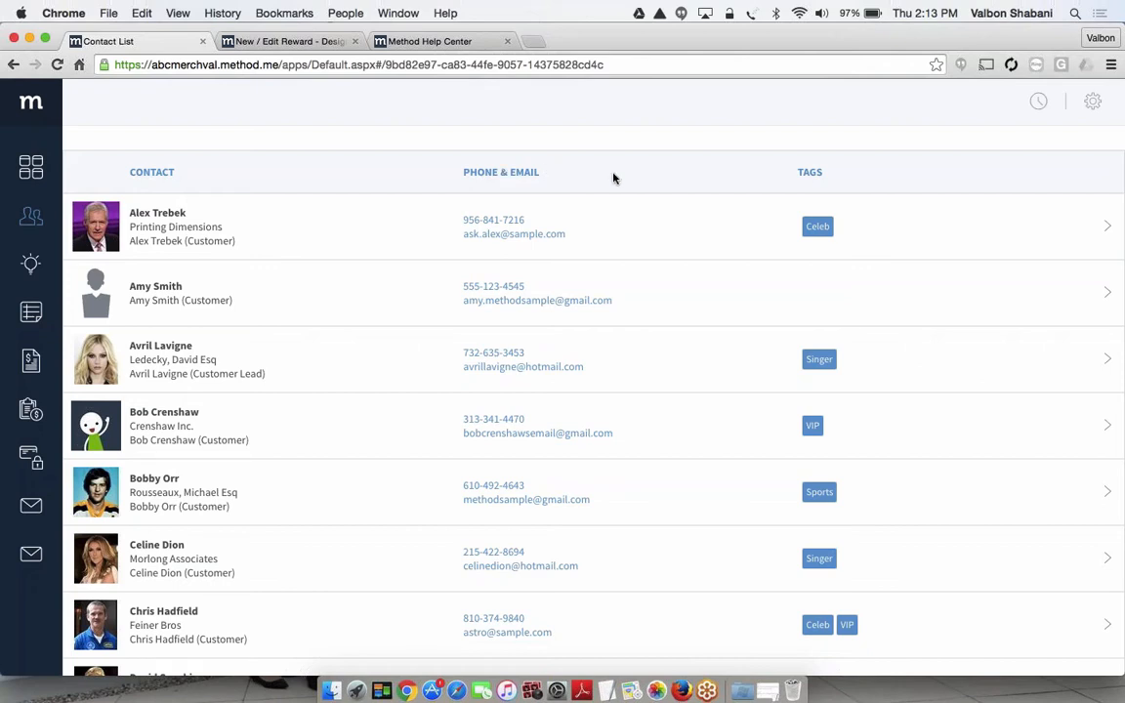
# Go to the dashboard and open the account preferences for managing tables and fields
pyautogui.moveTo(30, 169)
pyautogui.click(82, 169)
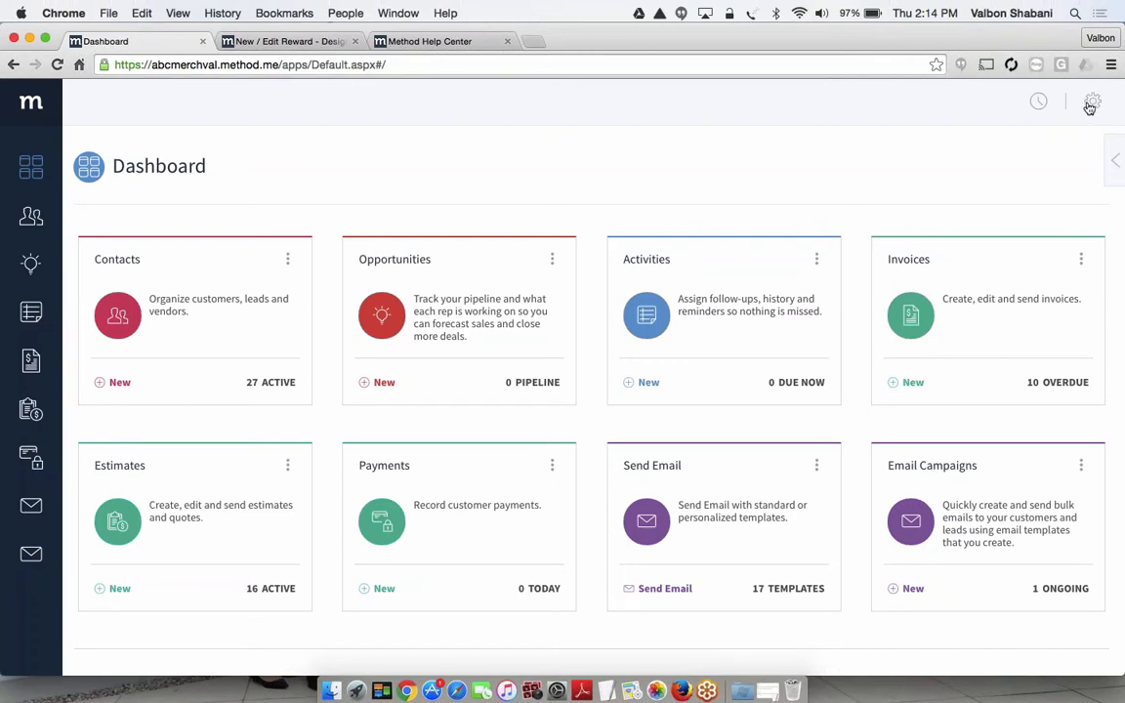
pyautogui.click(1090, 108)
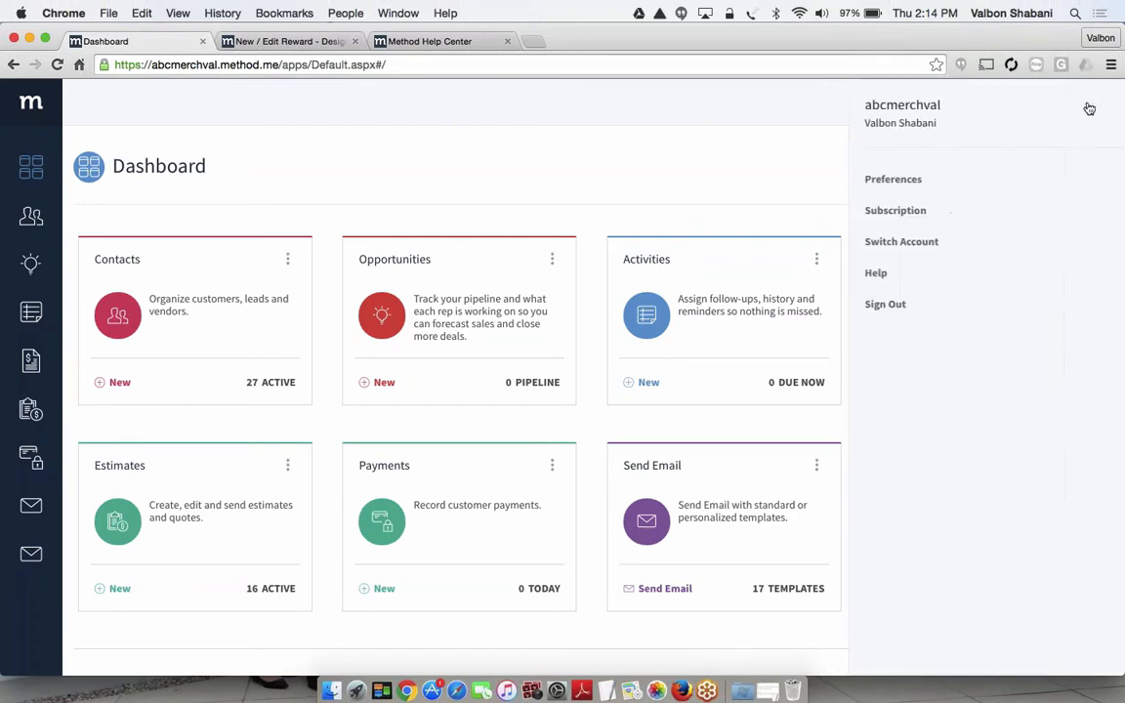
pyautogui.click(890, 182)
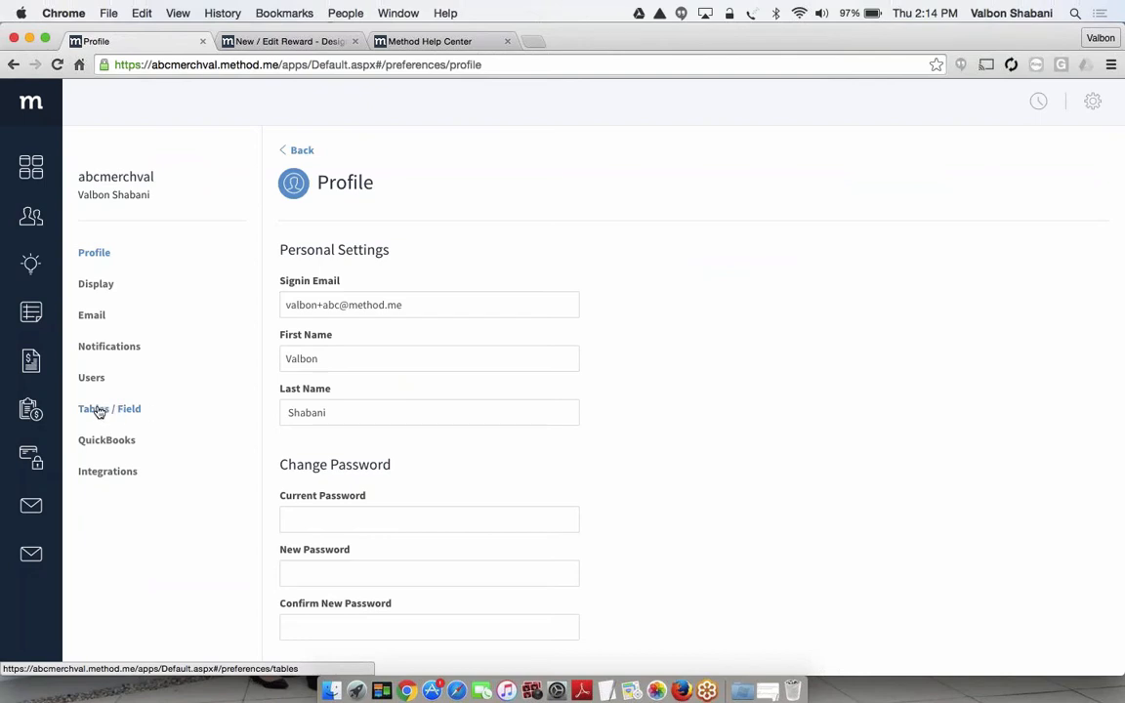
pyautogui.click(135, 413)
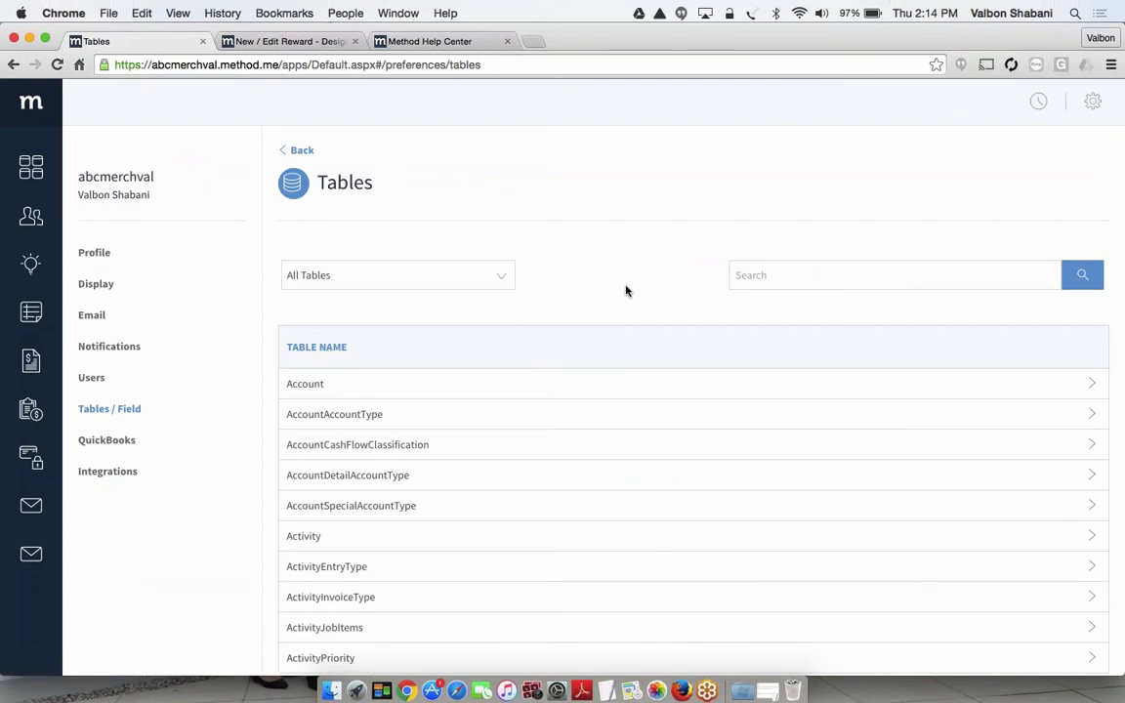
# Filter the table list to QuickBooks Tables and return it to All Tables
pyautogui.scroll(-3, 626, 290)
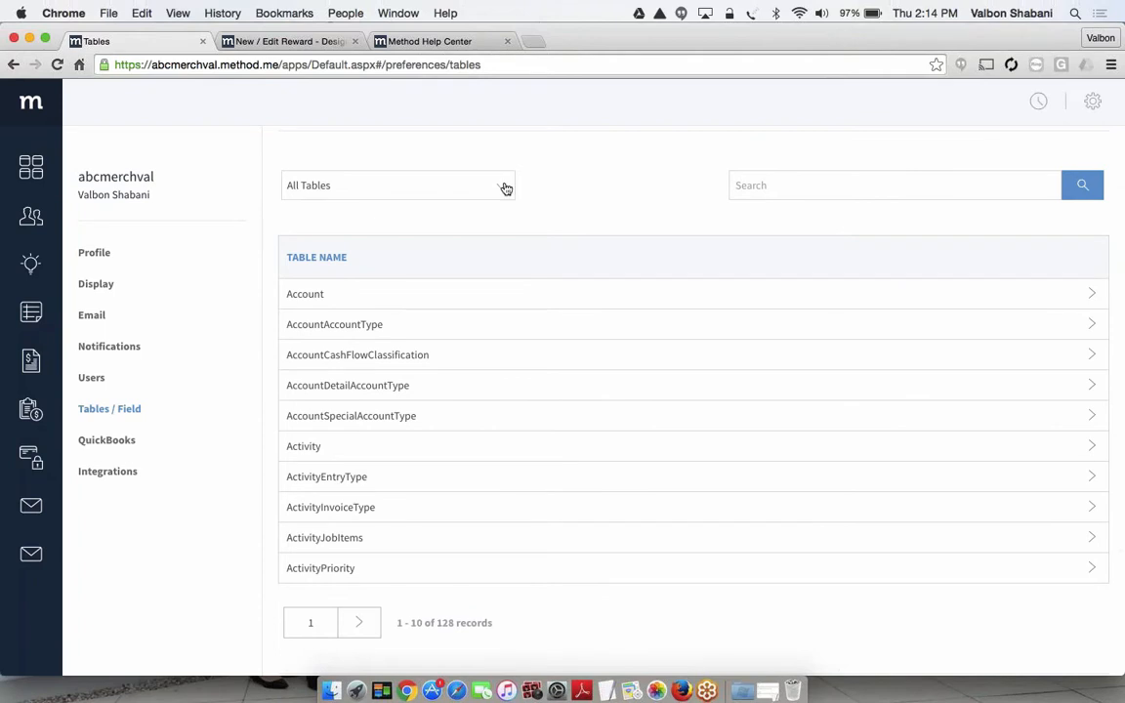
pyautogui.click(504, 188)
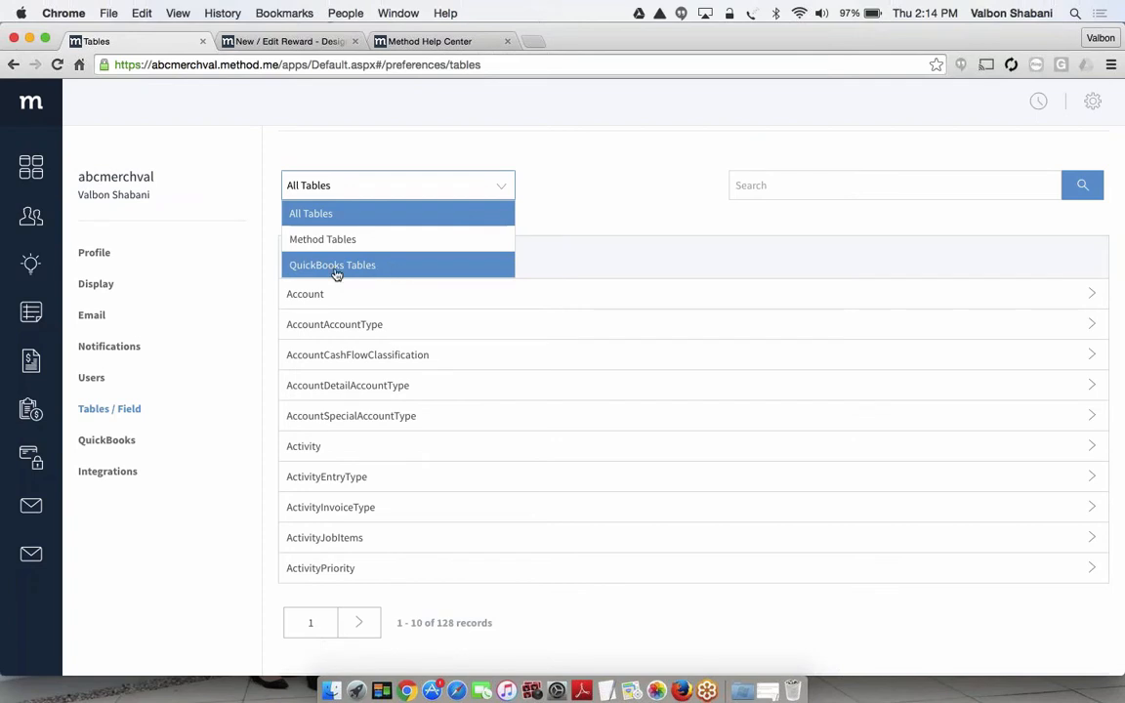
pyautogui.click(401, 267)
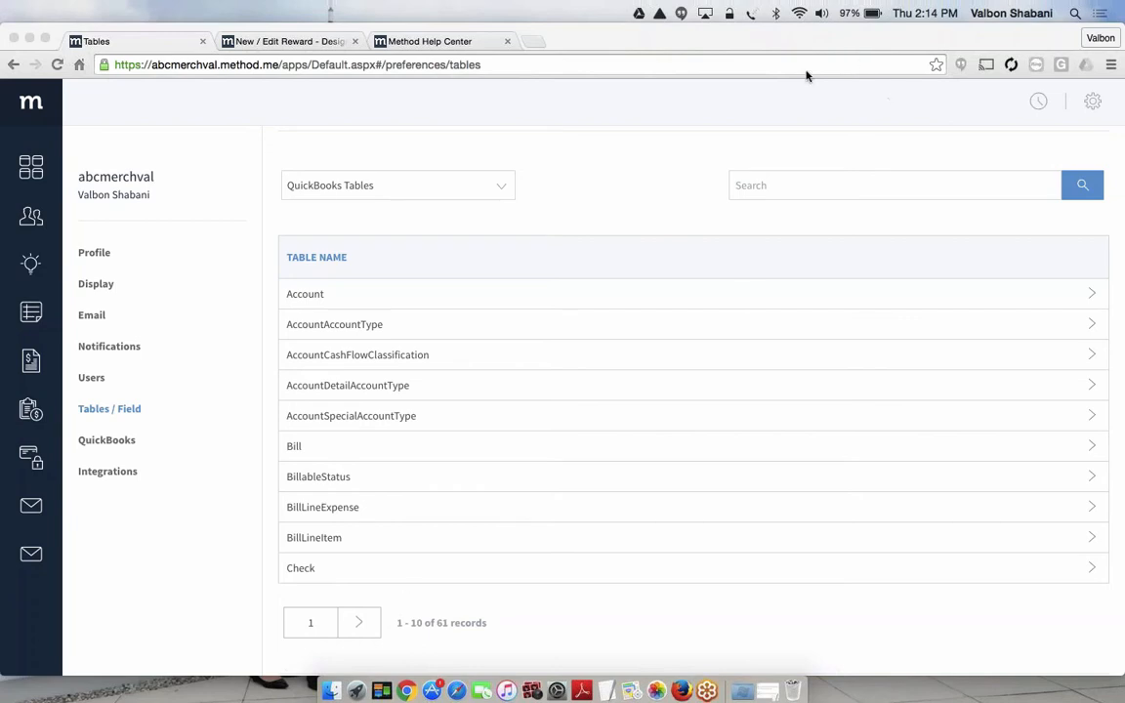
pyautogui.click(434, 185)
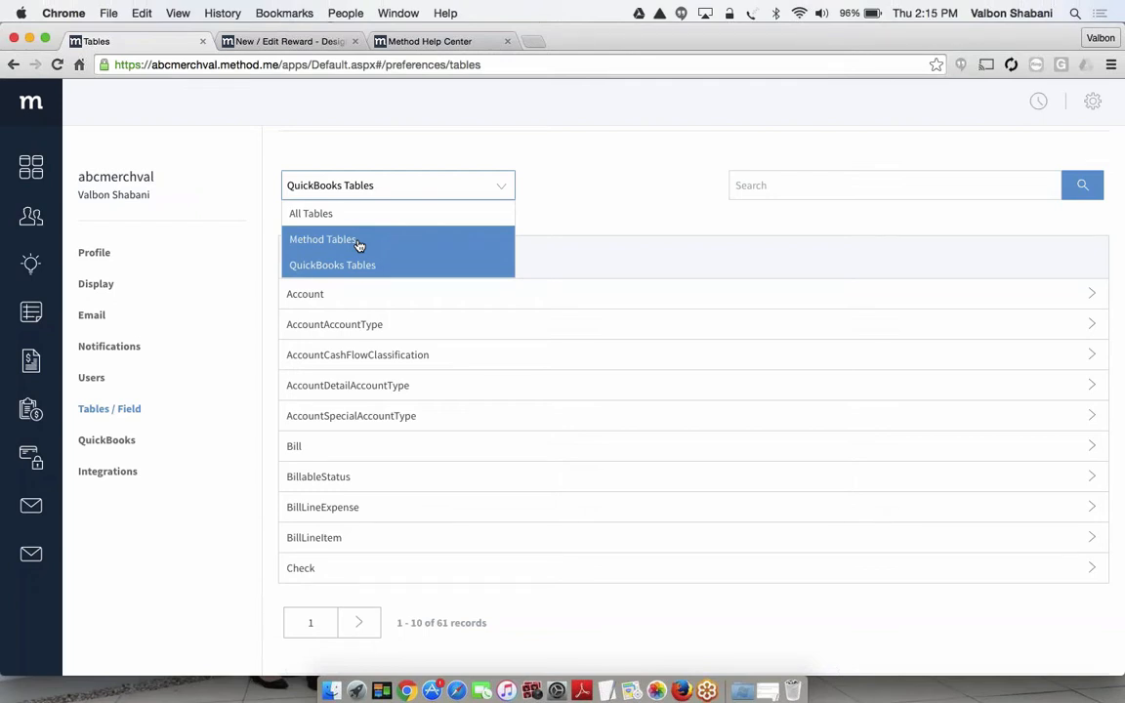
pyautogui.click(337, 213)
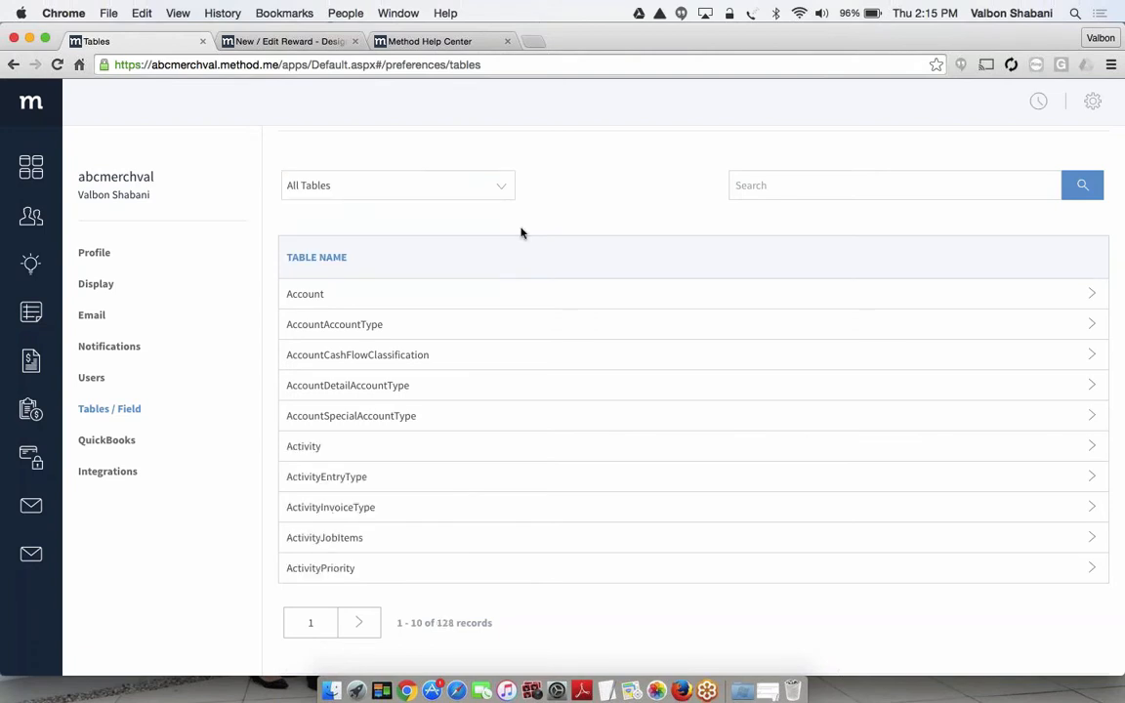
# Search the tables for "contact" and open the field list of the Contacts table
pyautogui.click(761, 186)
pyautogui.write('contact')
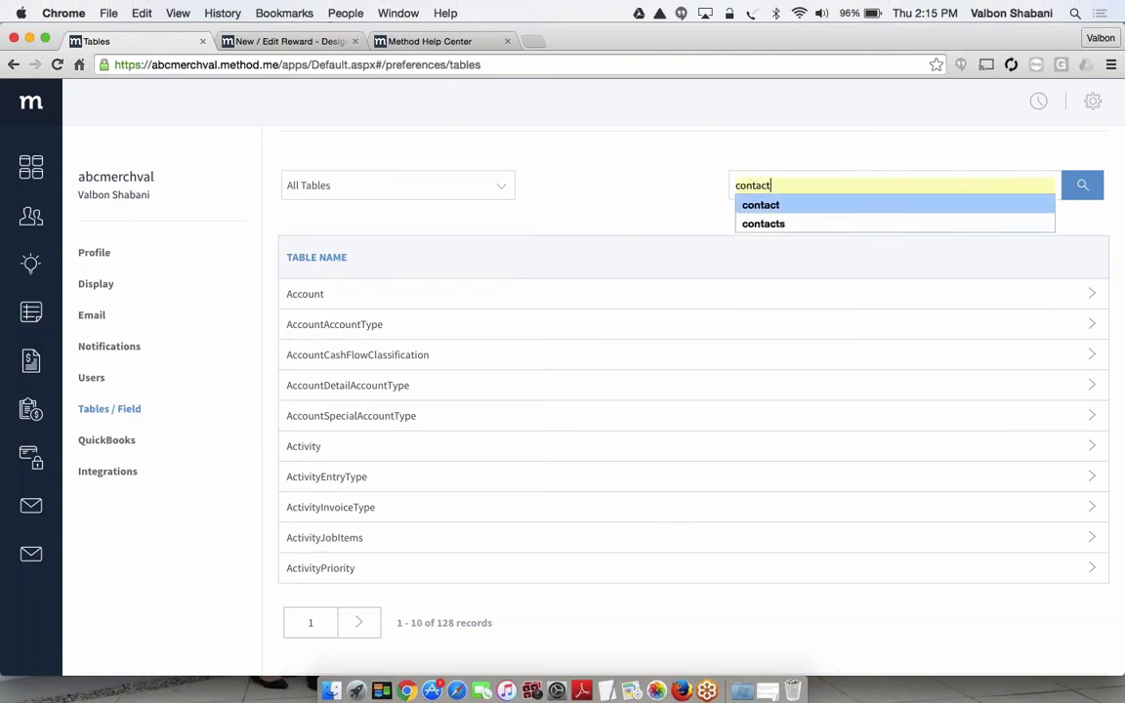
pyautogui.click(770, 206)
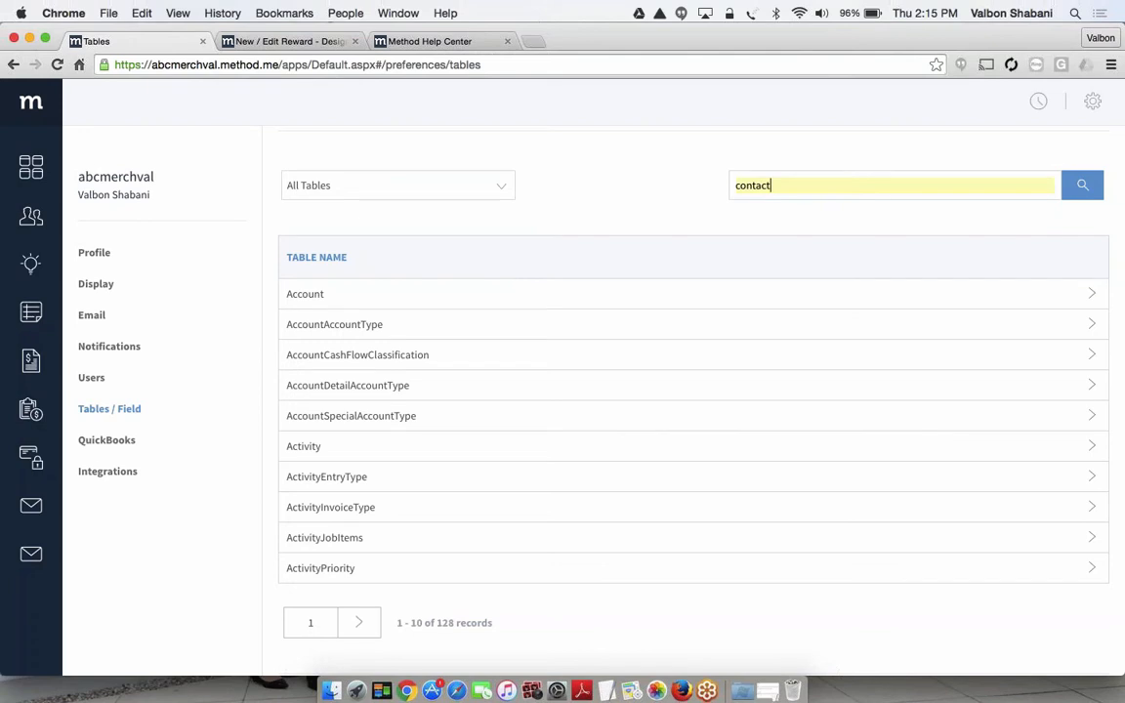
pyautogui.click(1080, 184)
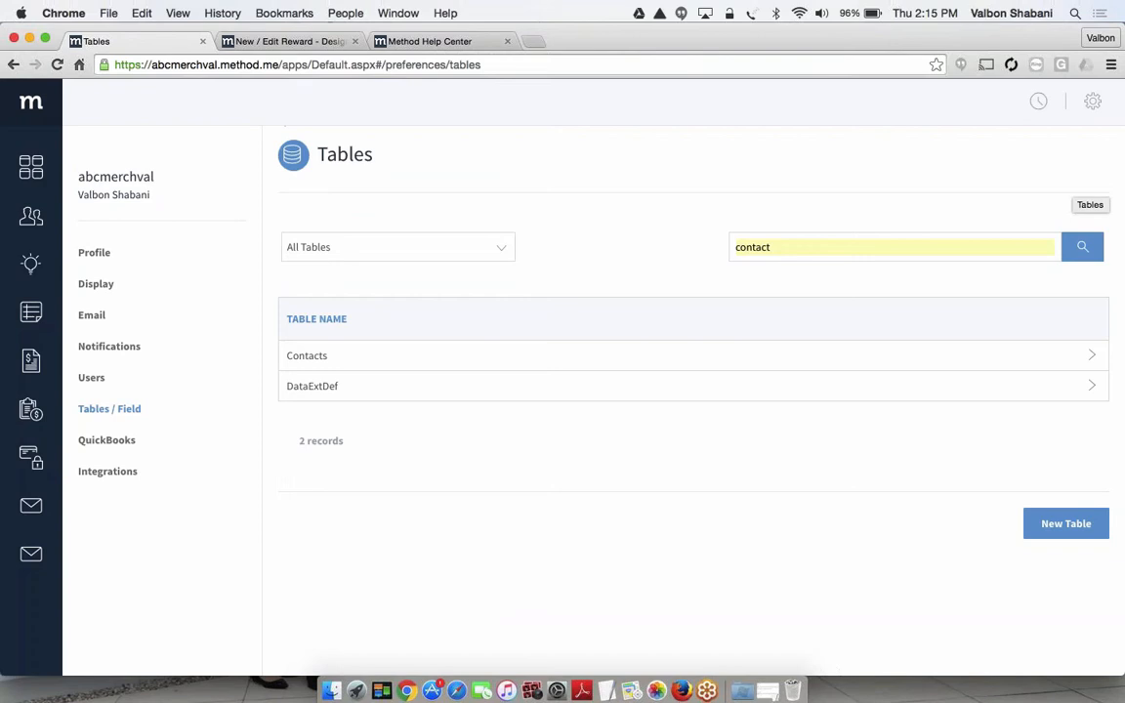
pyautogui.click(325, 360)
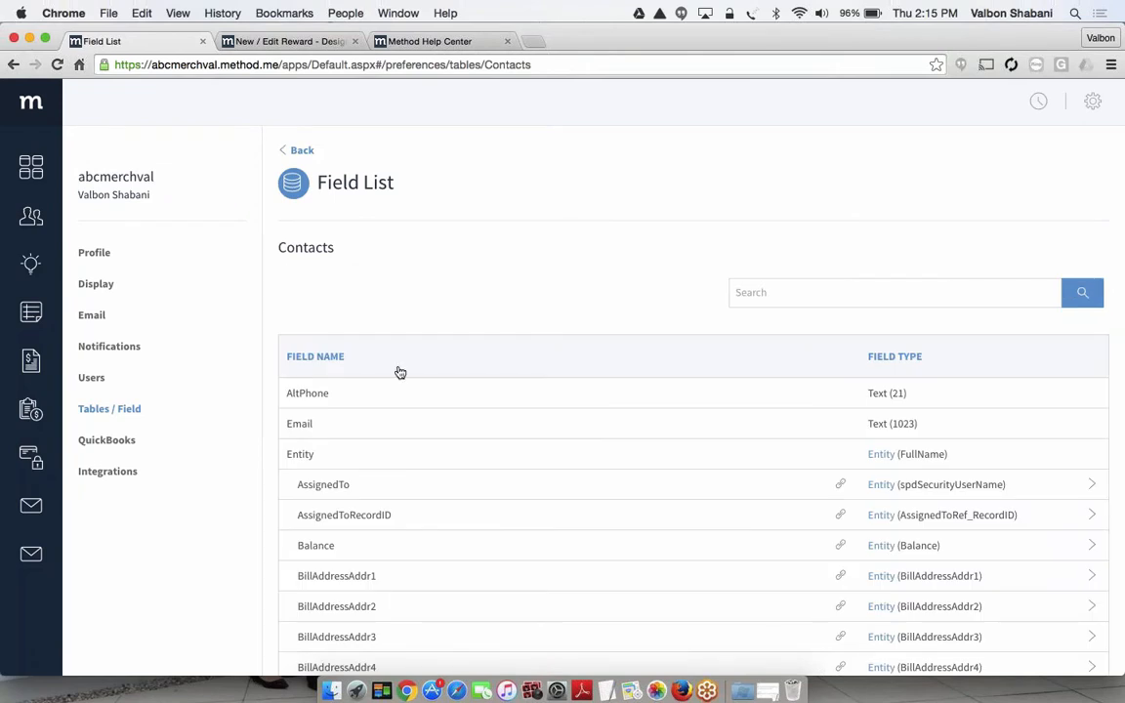
# Look through the Contacts table's fields and field types, including the linked Entity fields, from start to end and back
pyautogui.scroll(-3, 399, 372)
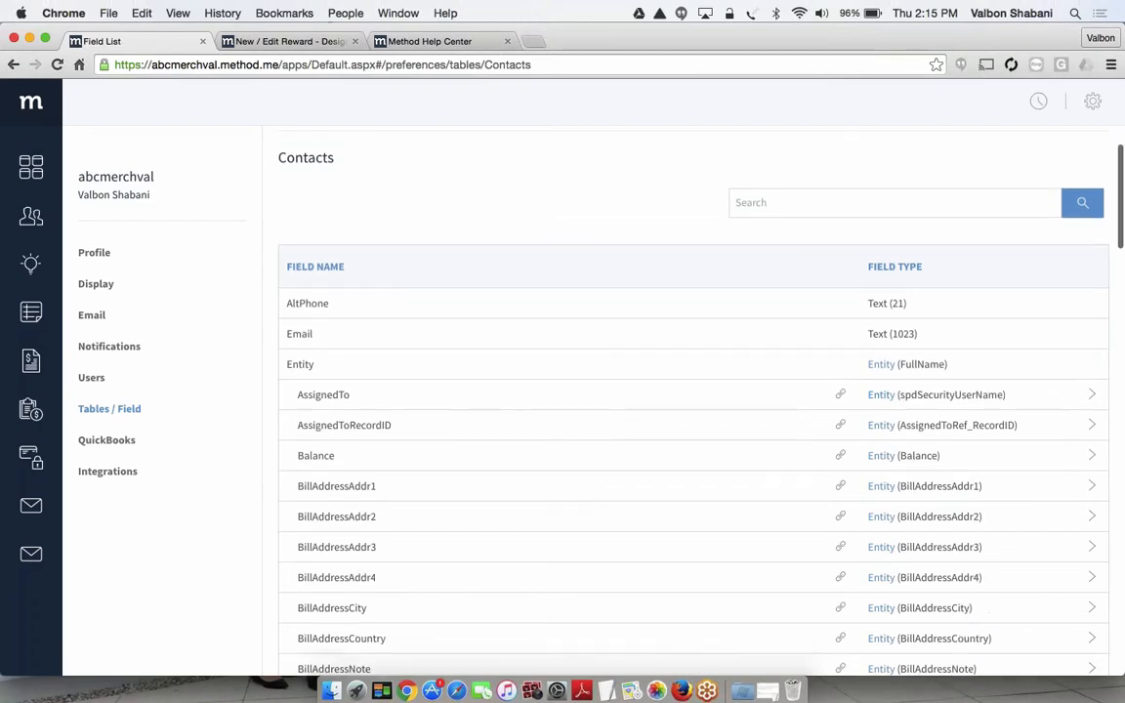
pyautogui.scroll(-10, 683, 401)
pyautogui.scroll(-4, 684, 400)
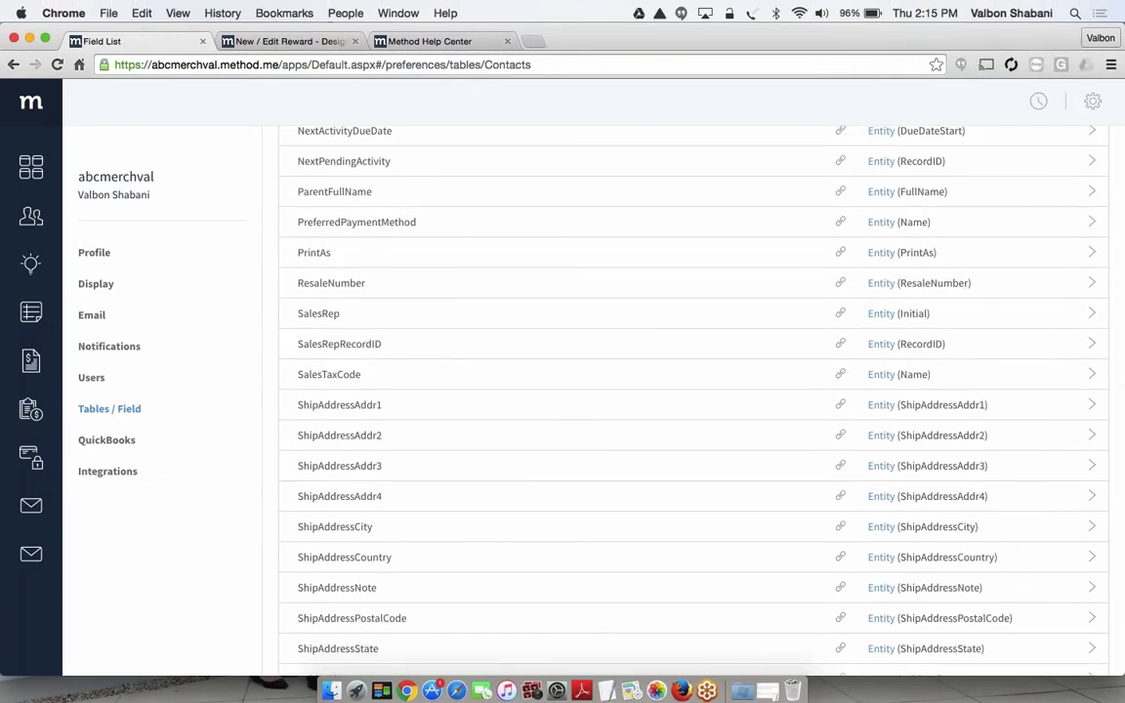
pyautogui.scroll(-3, 683, 400)
pyautogui.scroll(-7, 683, 400)
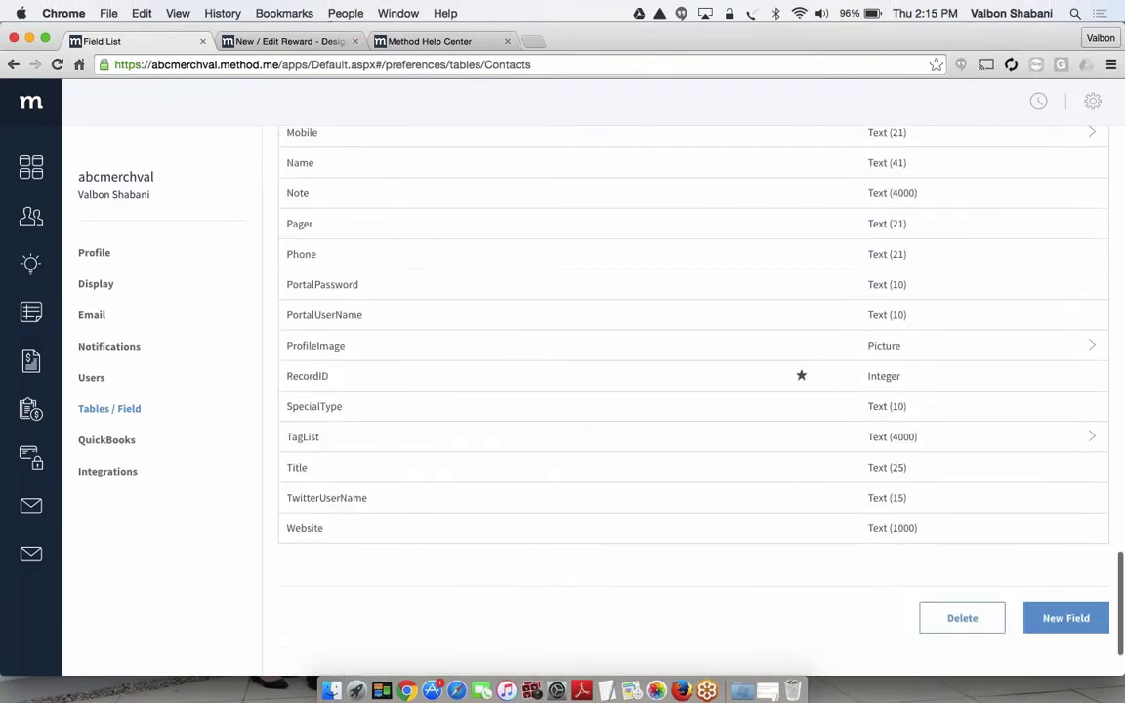
pyautogui.scroll(7, 683, 400)
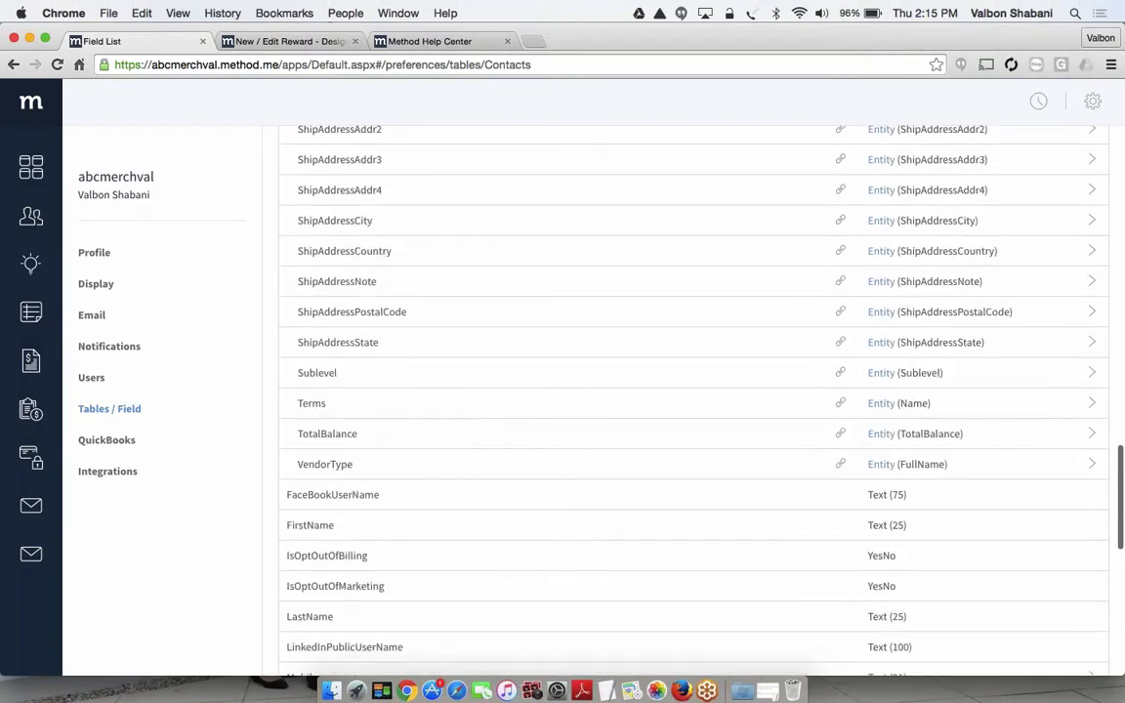
pyautogui.scroll(7, 684, 400)
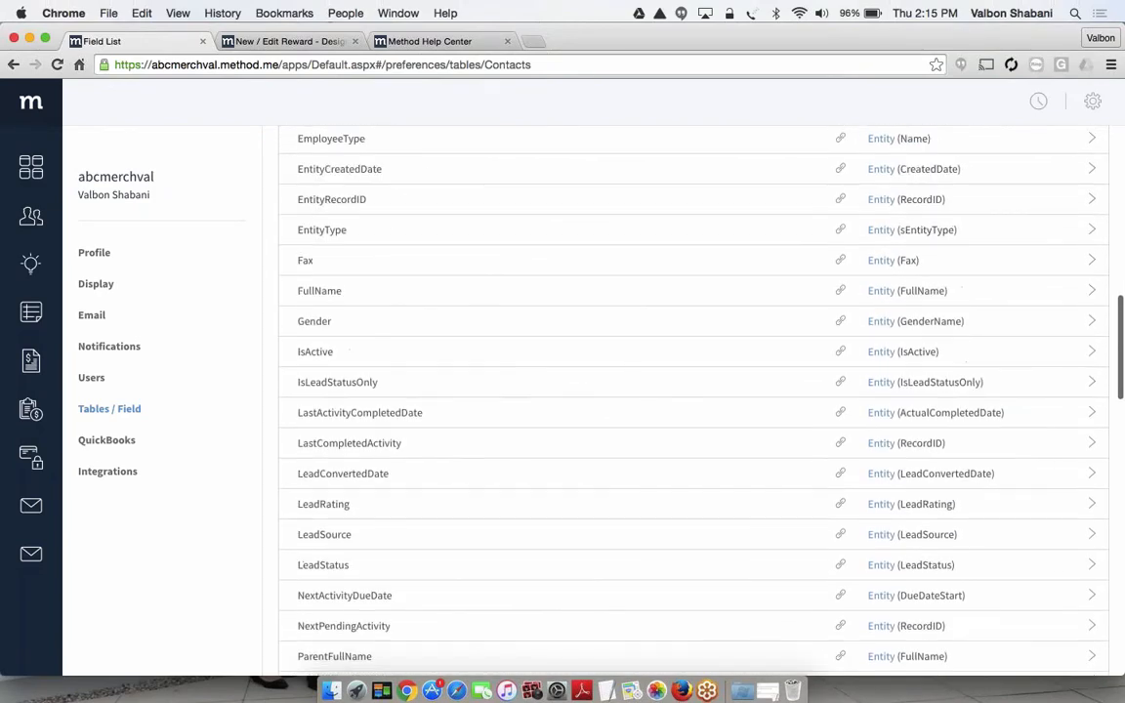
pyautogui.scroll(7, 683, 400)
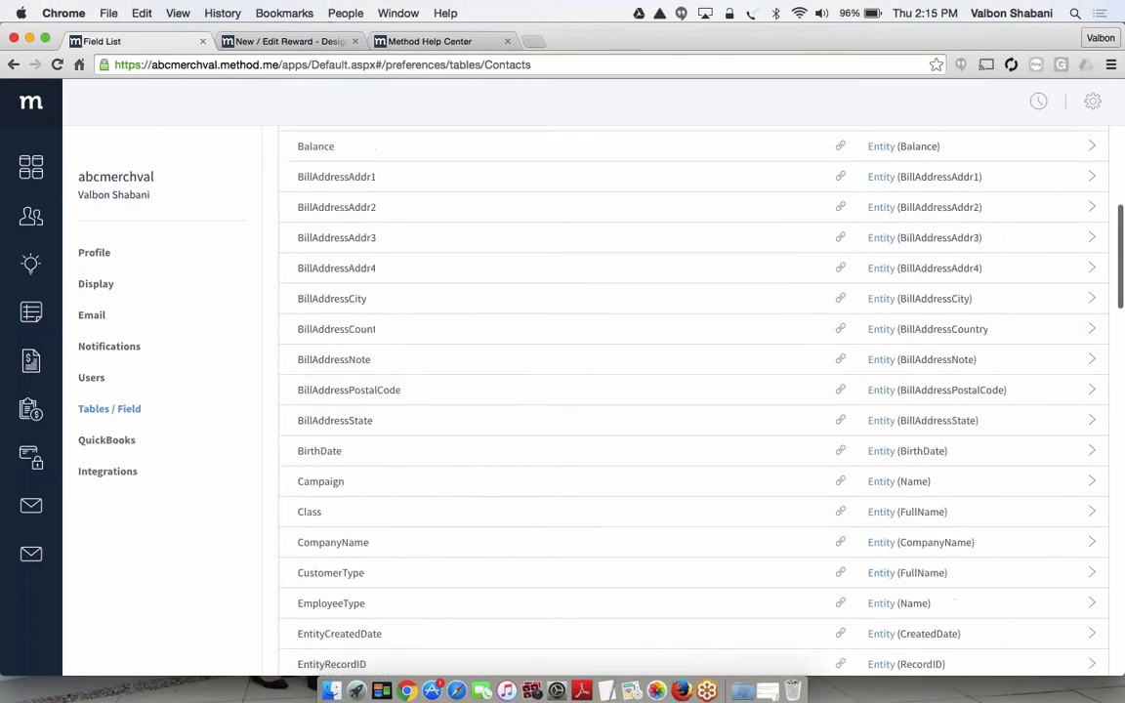
pyautogui.scroll(2, 683, 400)
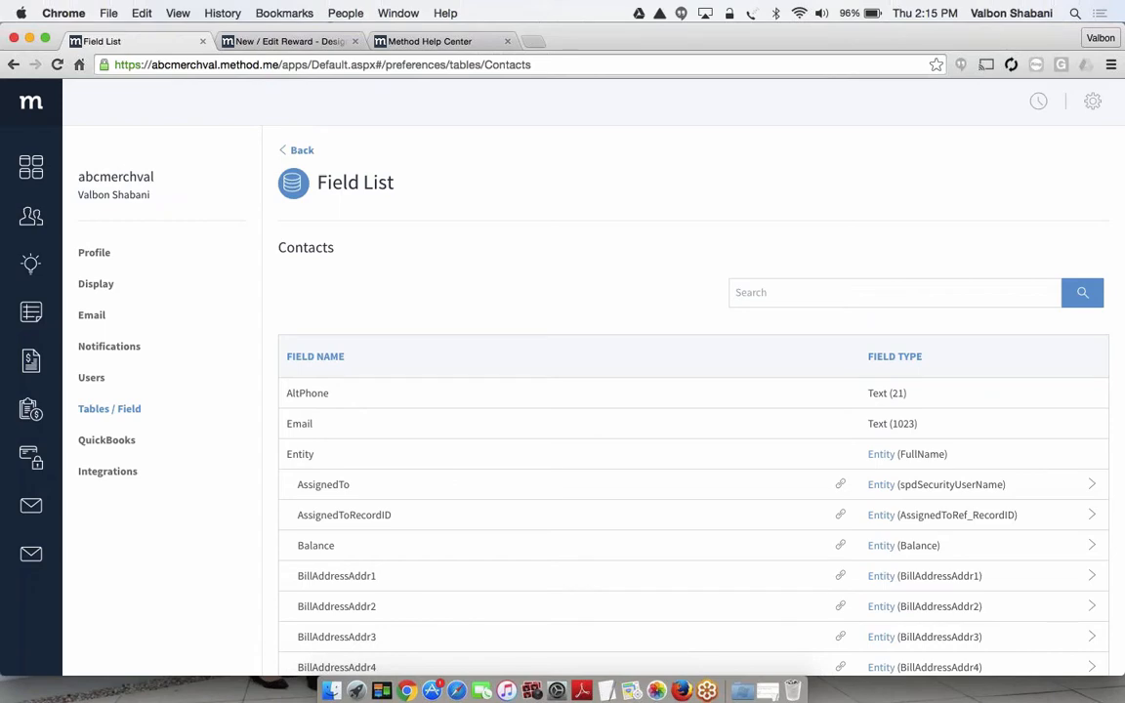
# Start a new field in the Contacts table and name it ContactBirthdate
pyautogui.scroll(-14, 683, 400)
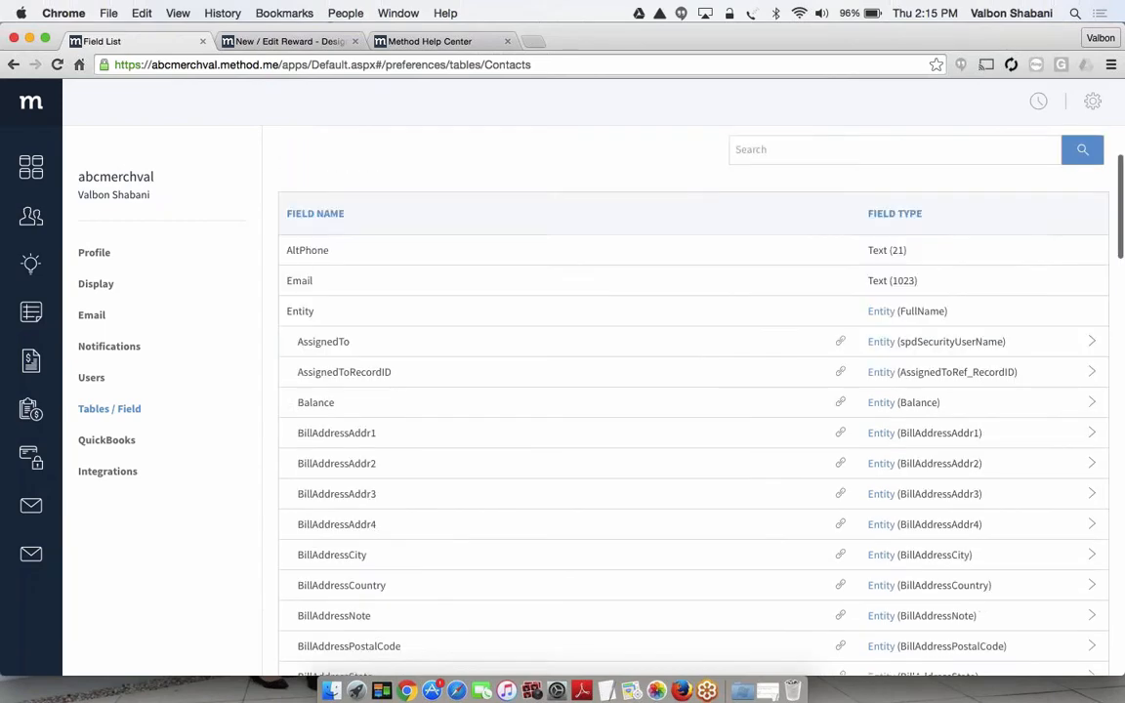
pyautogui.scroll(-11, 683, 400)
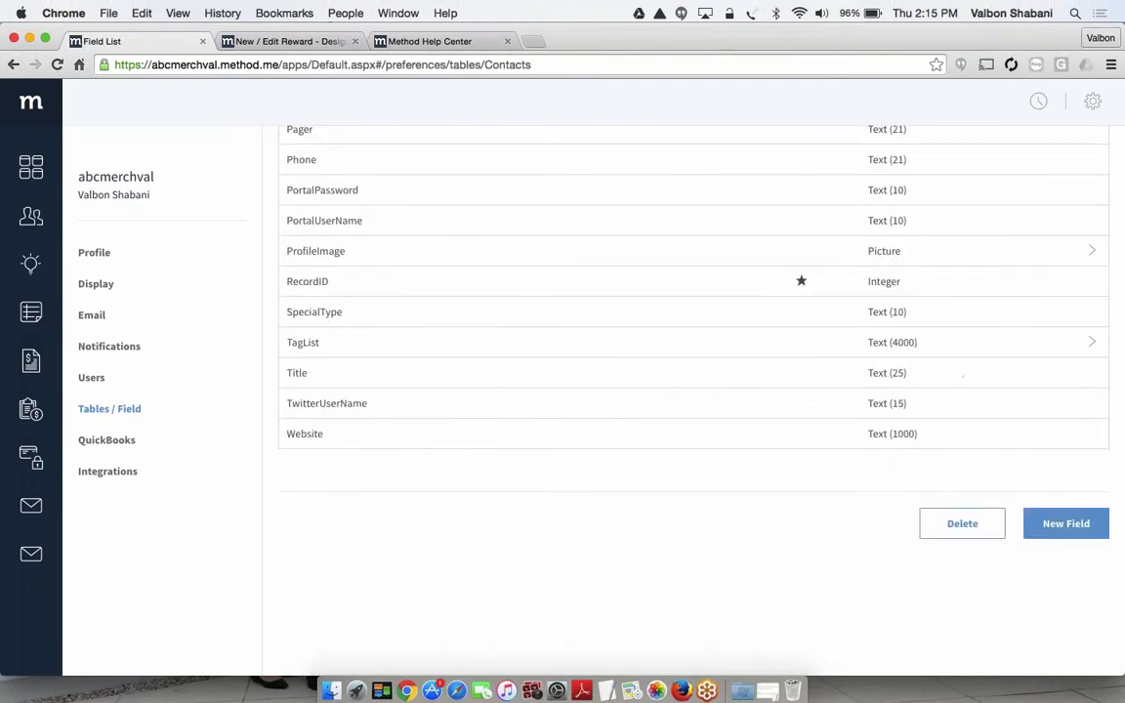
pyautogui.click(1088, 531)
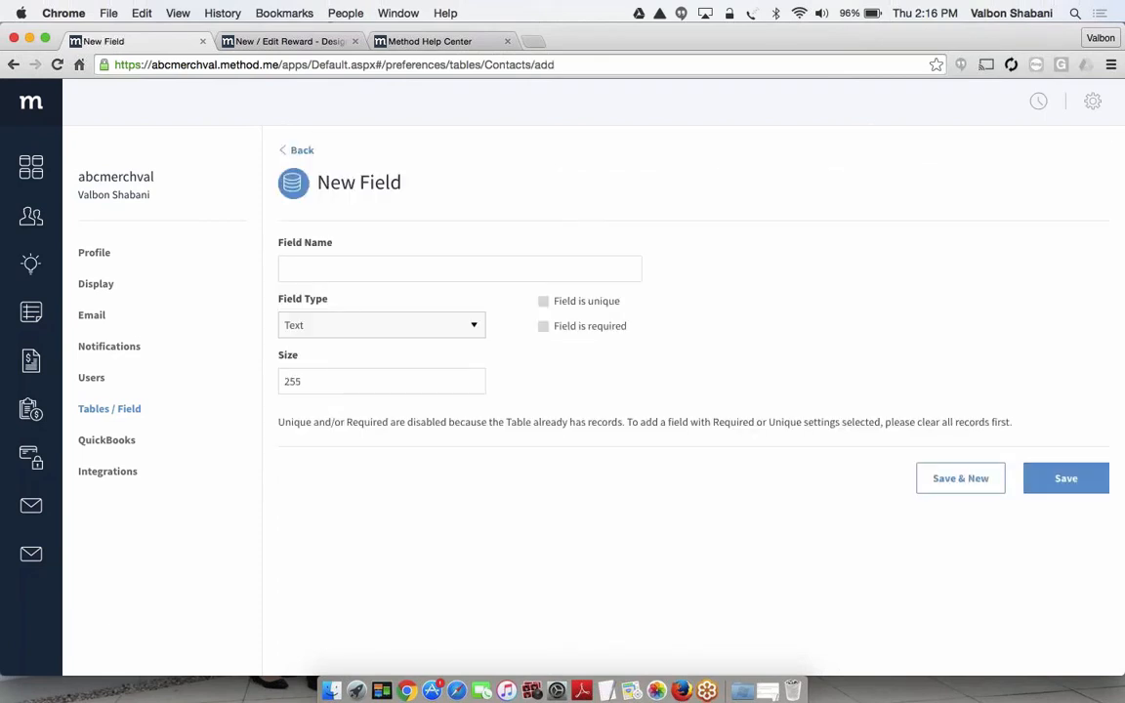
pyautogui.click(589, 270)
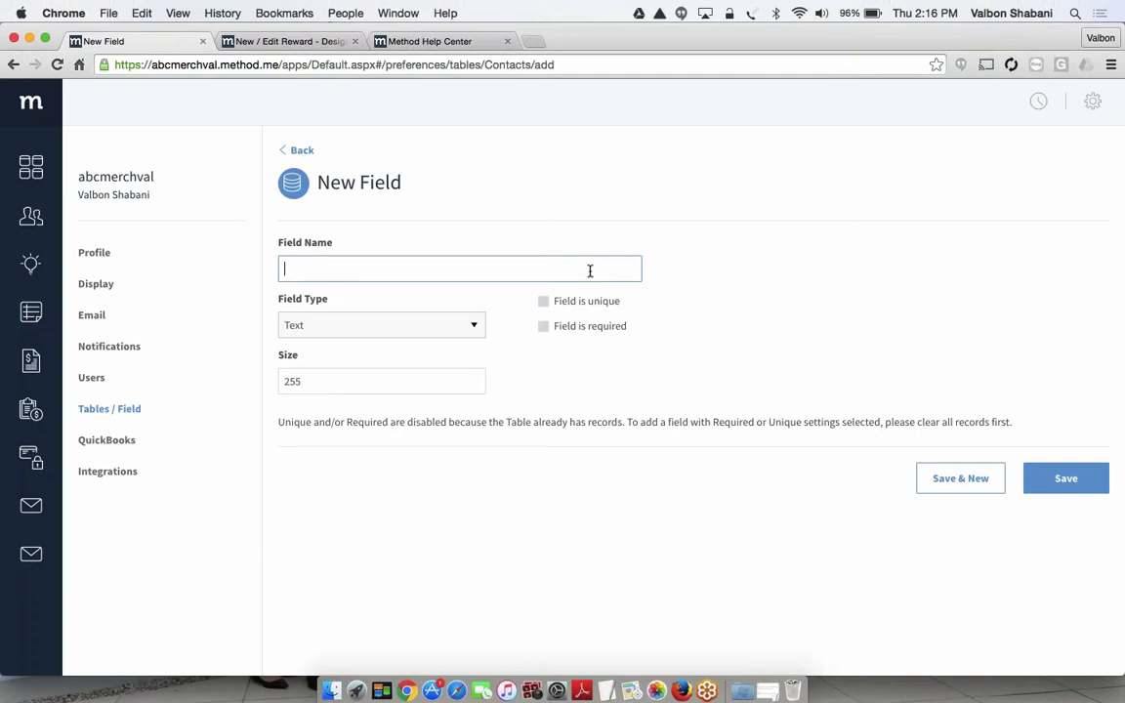
pyautogui.write('Con')
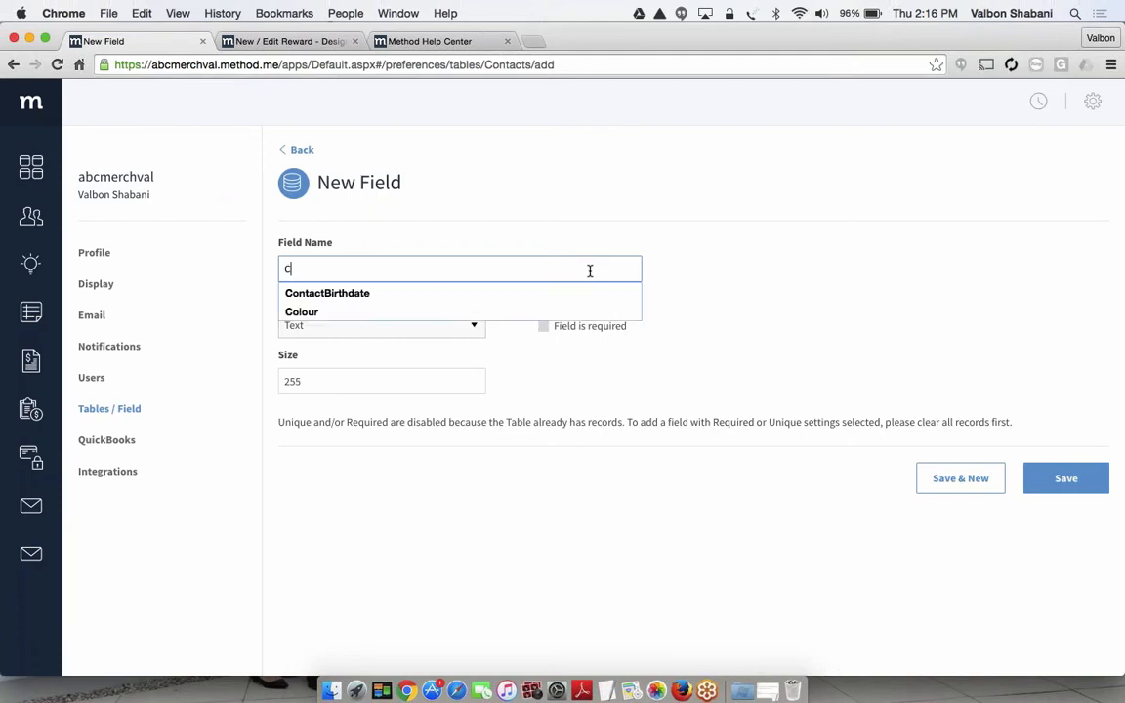
pyautogui.click(503, 291)
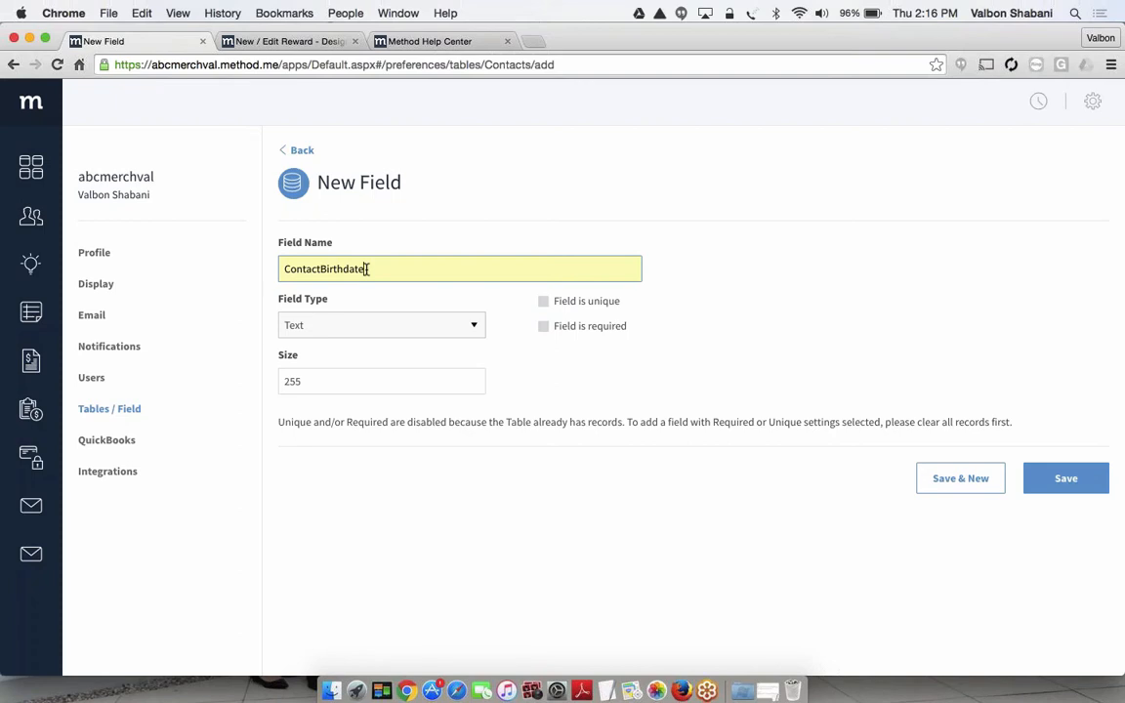
# Set the ContactBirthdate field's type to DateTime and save it with the option to create another field
pyautogui.click(499, 342)
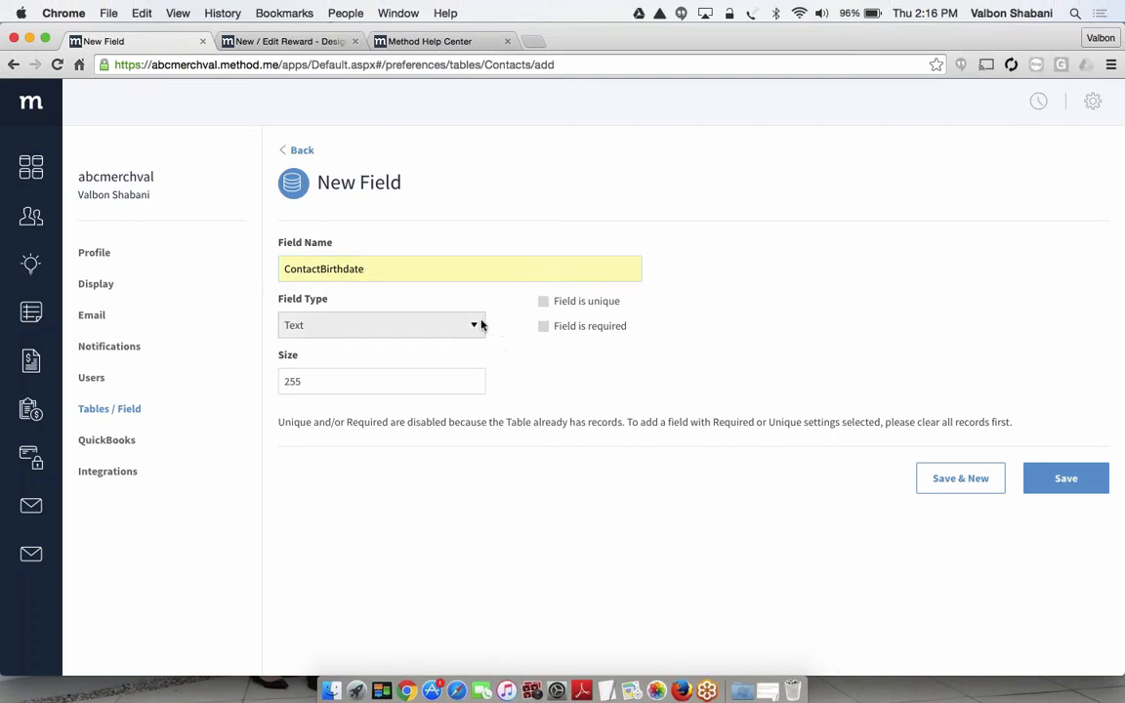
pyautogui.click(479, 324)
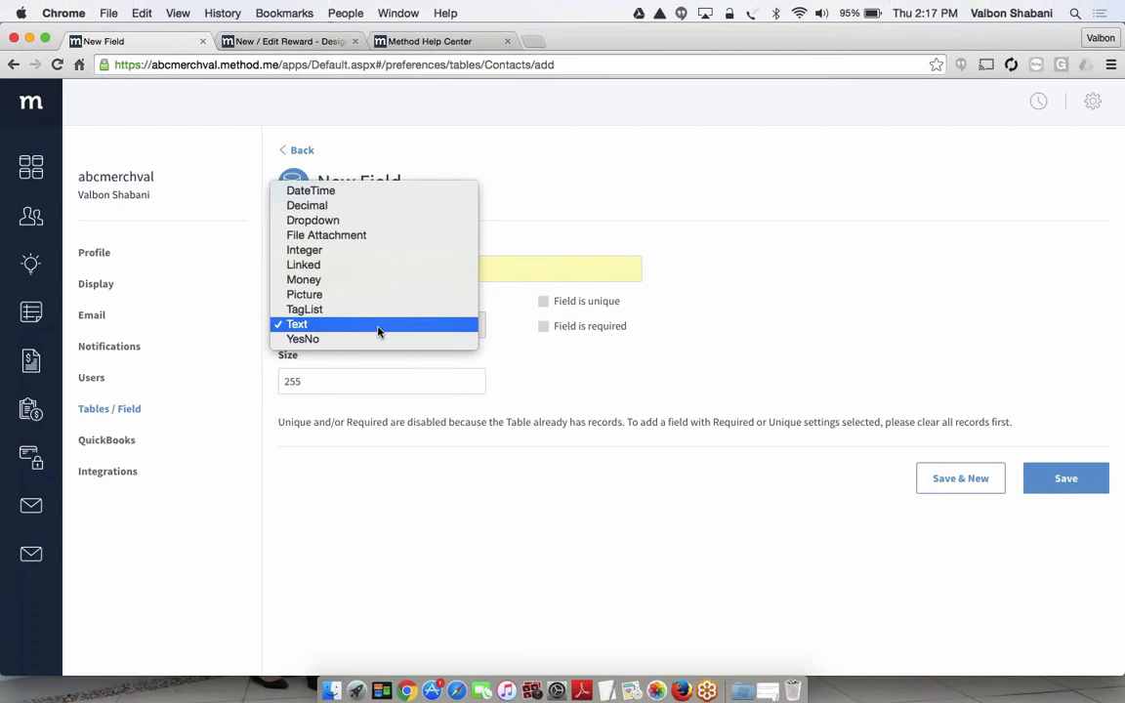
pyautogui.click(380, 193)
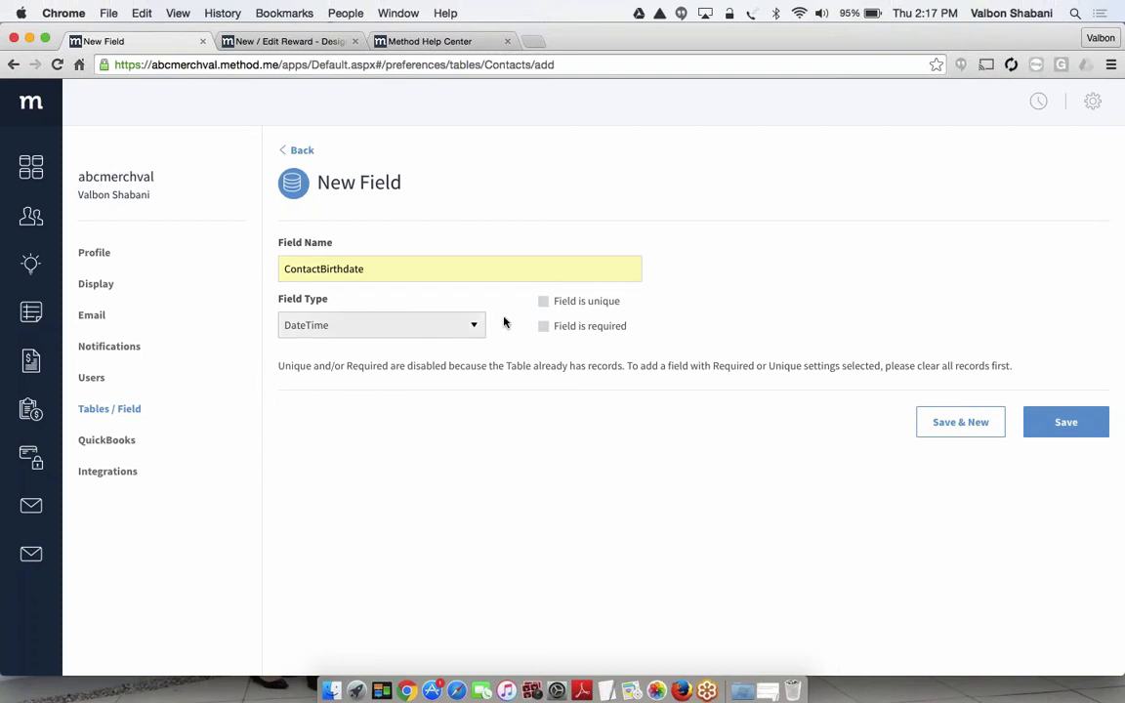
pyautogui.click(960, 422)
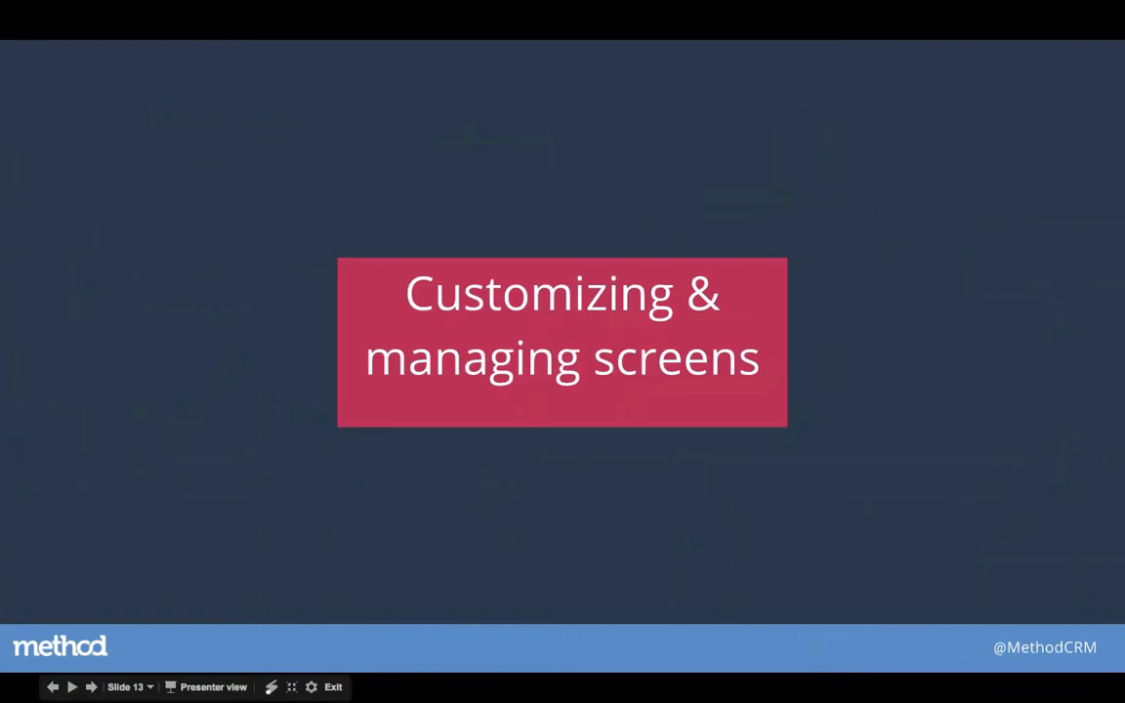
pyautogui.press('Left')
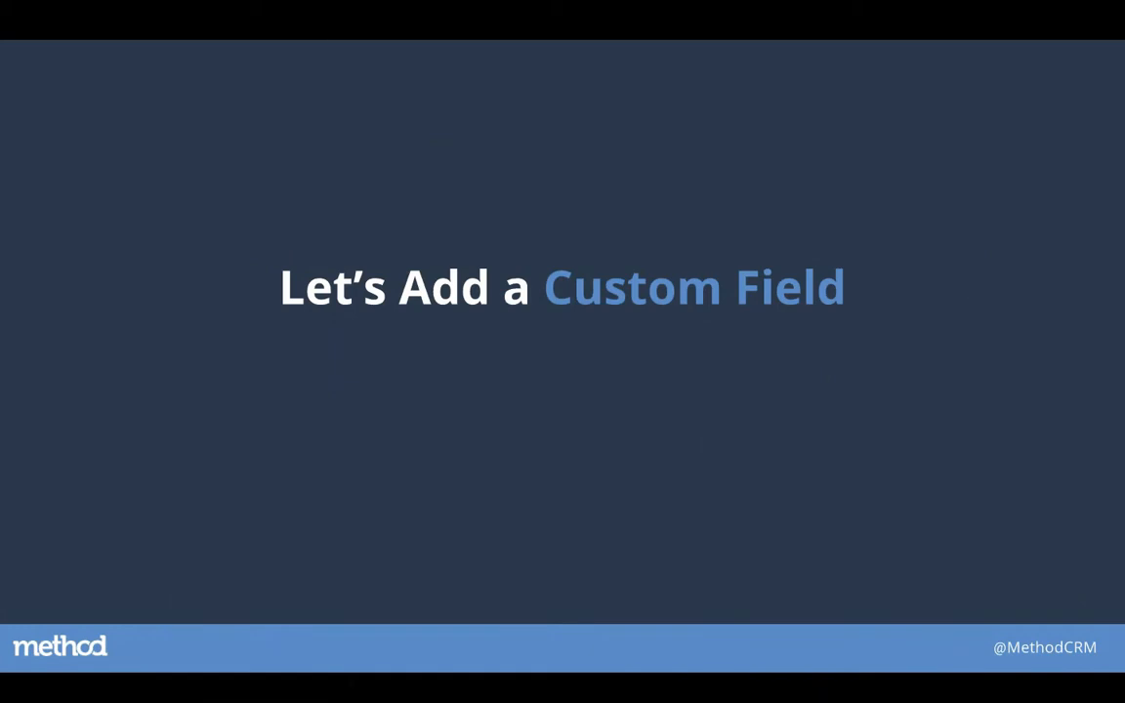
pyautogui.press('Right')
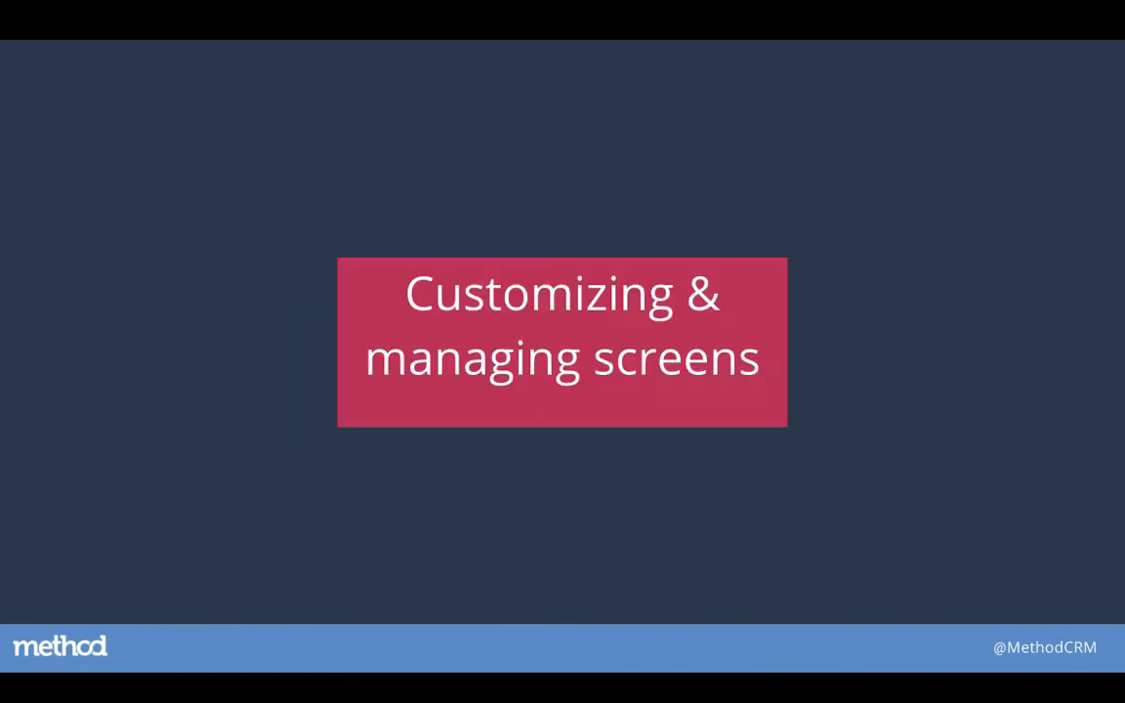
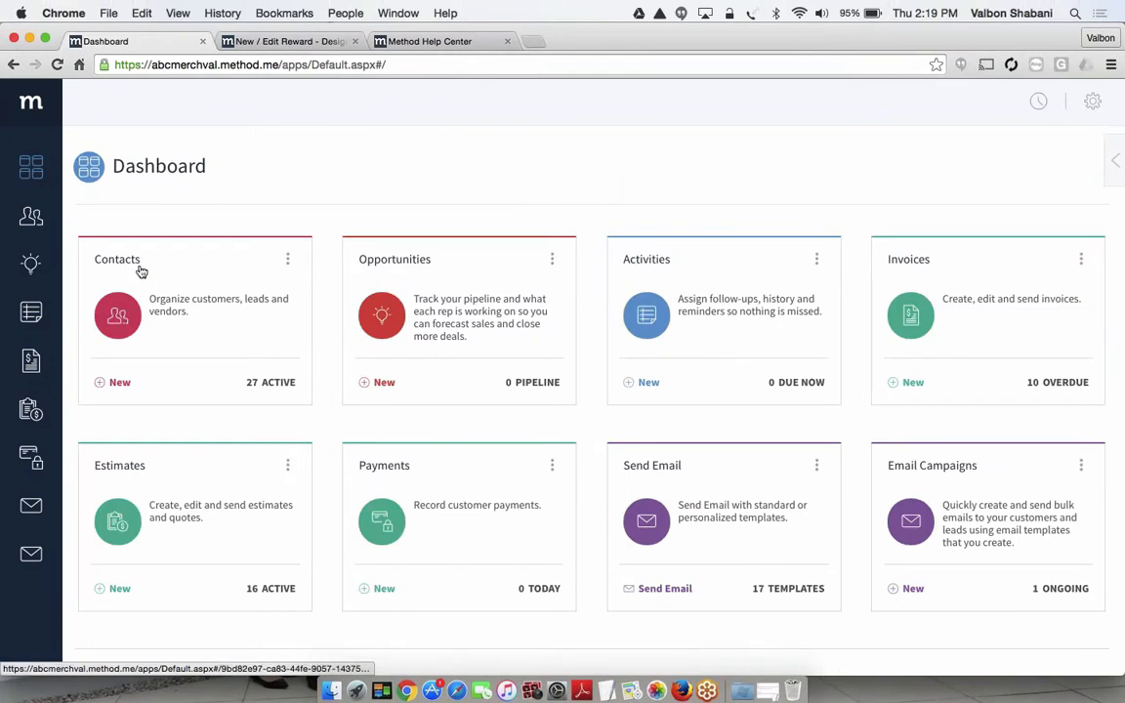
# Open the Contacts app from the dashboard and look through the contact list, including the phone, email and tag columns
pyautogui.click(201, 308)
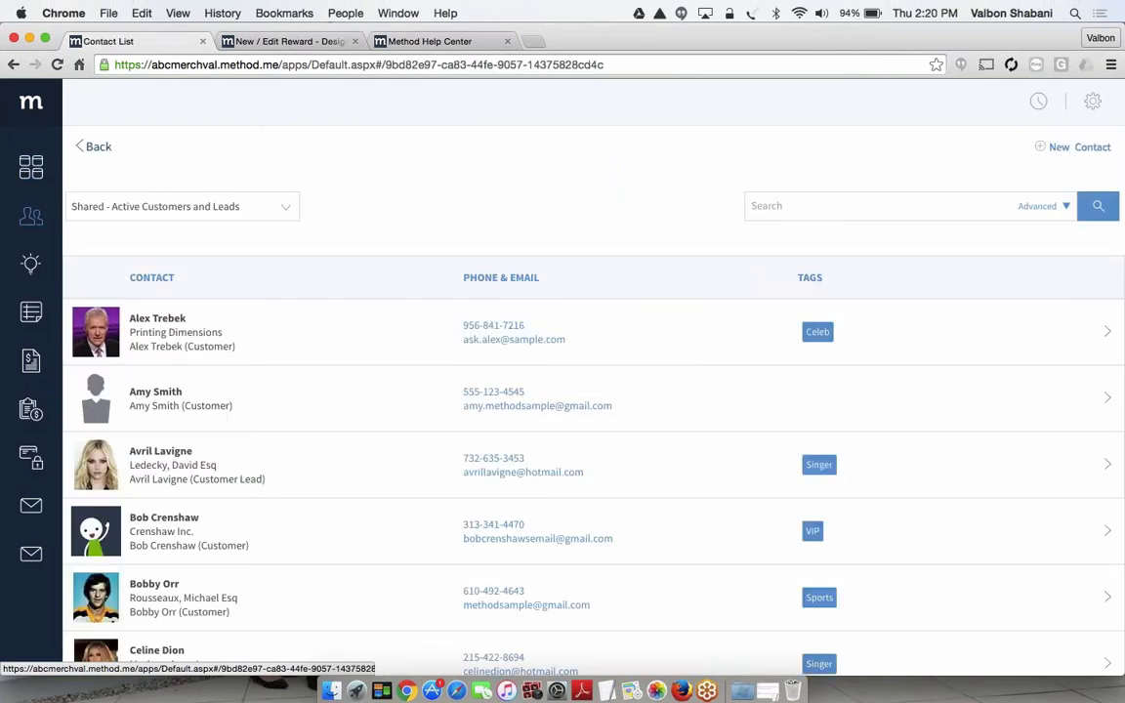
pyautogui.scroll(-3, 429, 326)
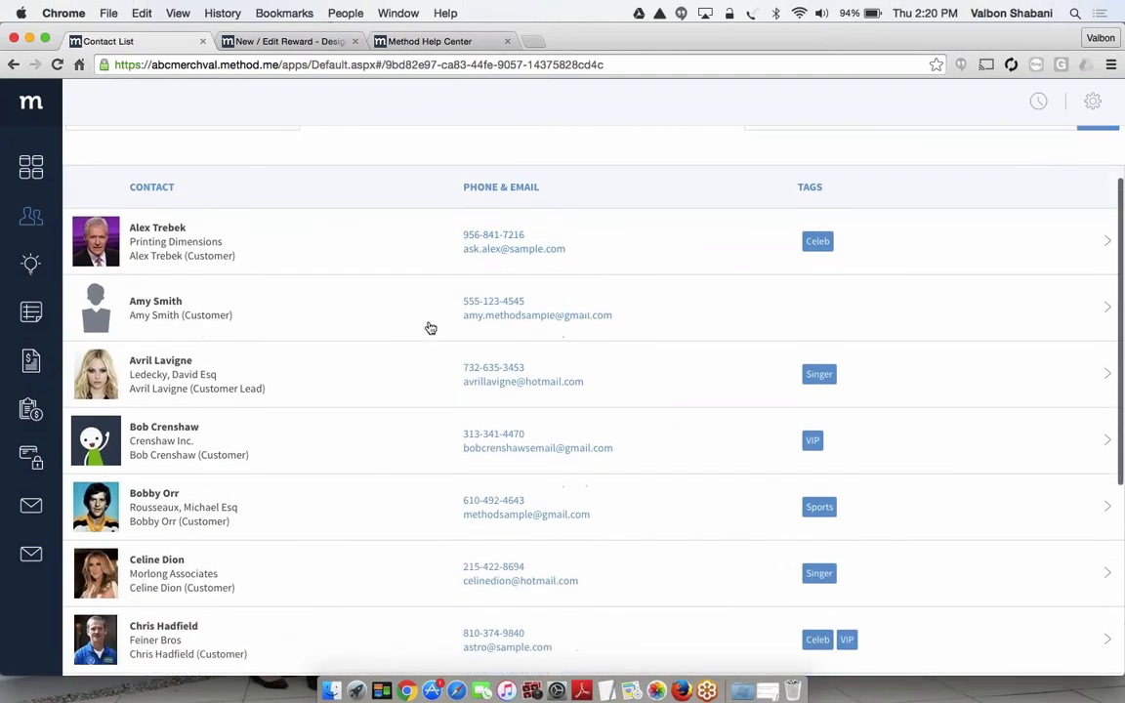
pyautogui.scroll(-3, 429, 327)
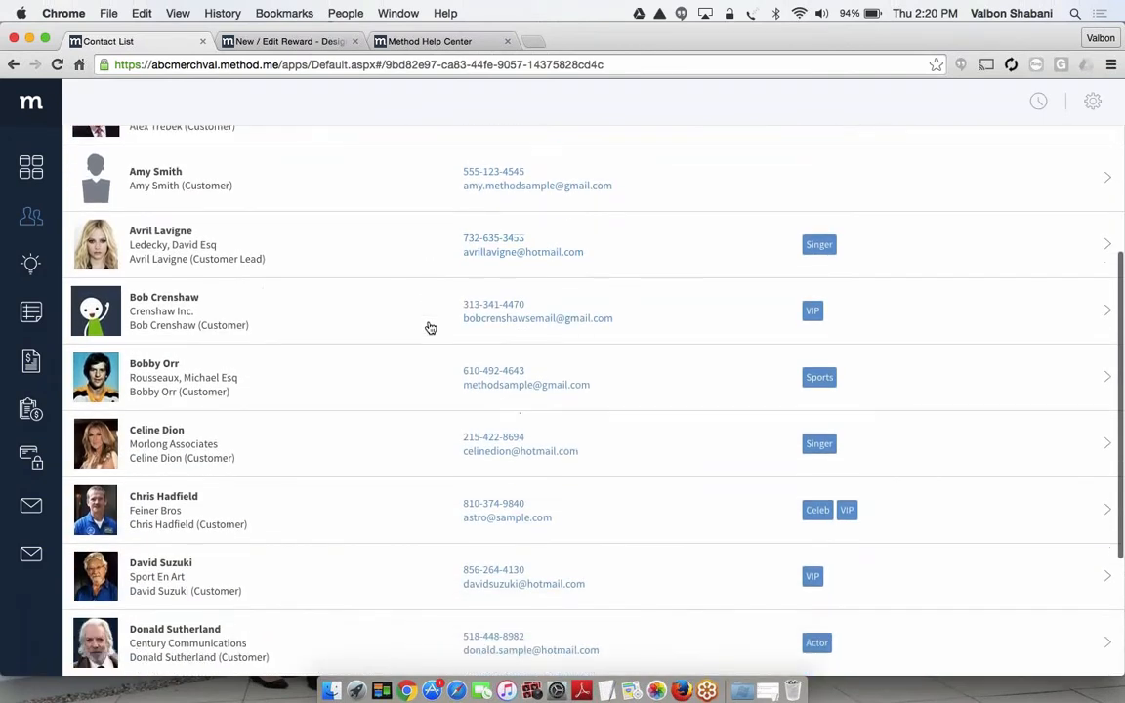
pyautogui.scroll(-5, 429, 327)
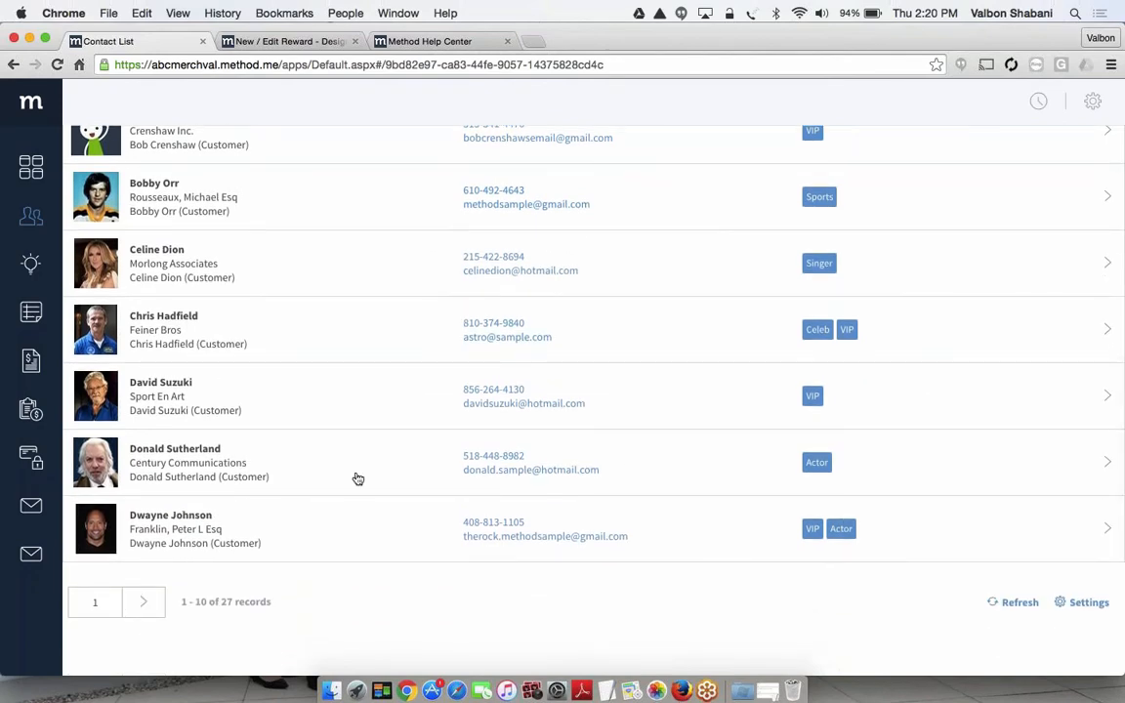
pyautogui.scroll(8, 332, 485)
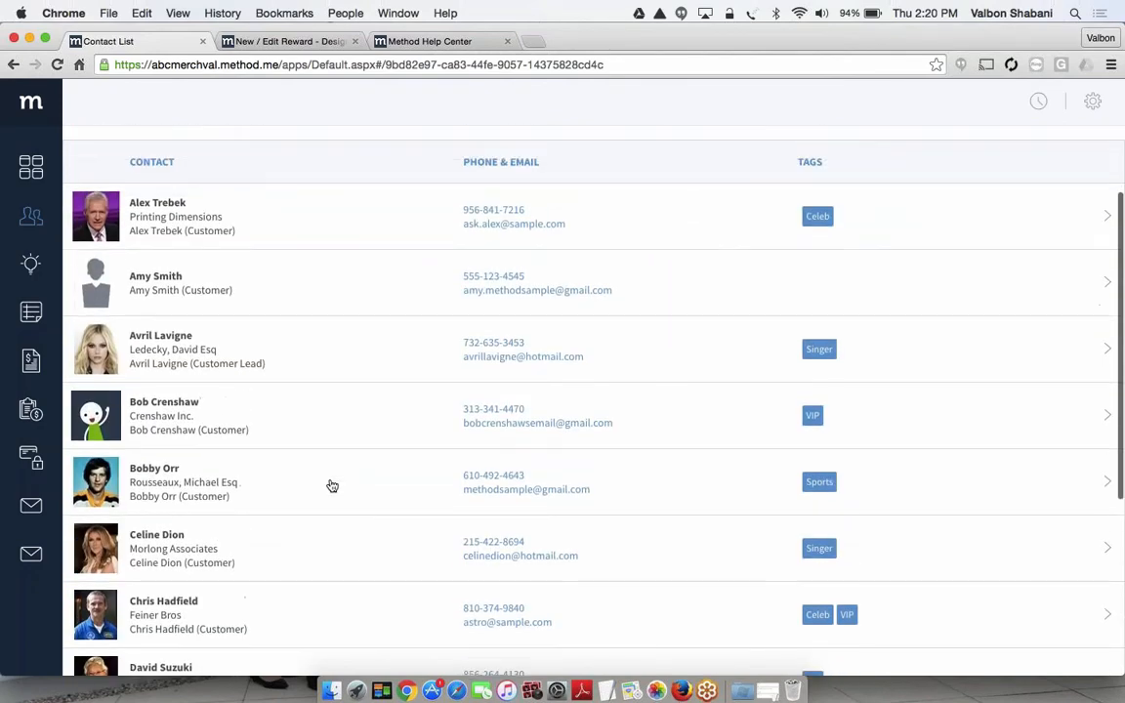
pyautogui.scroll(-1, 332, 485)
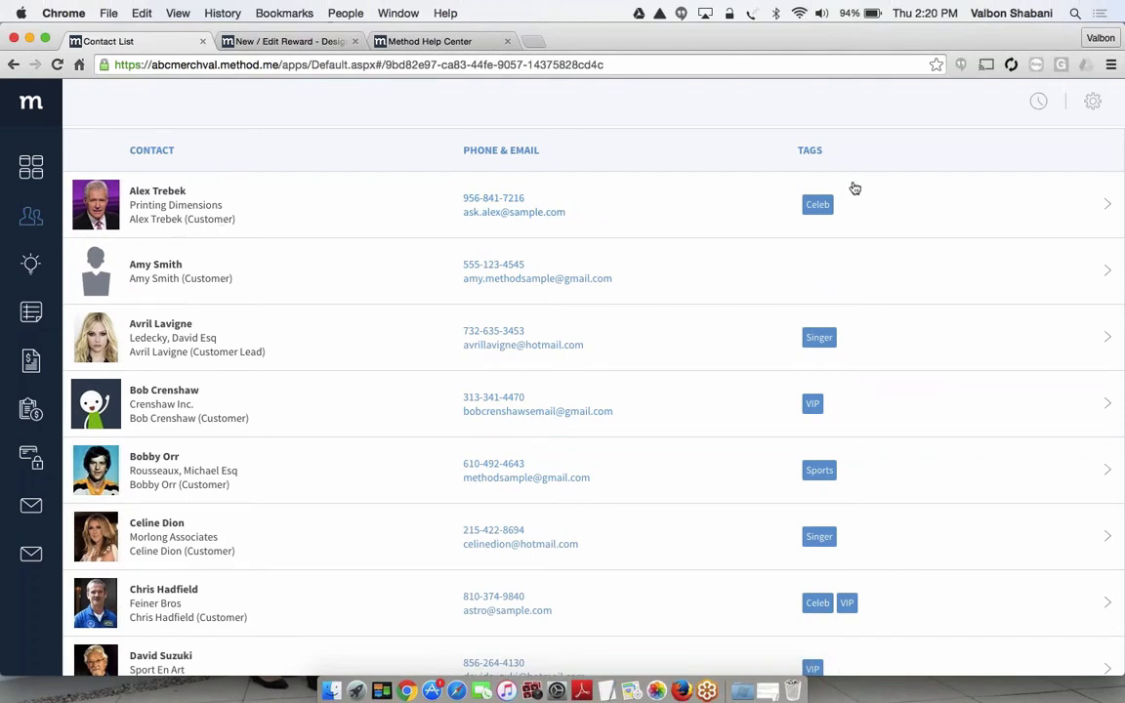
pyautogui.scroll(1, 854, 186)
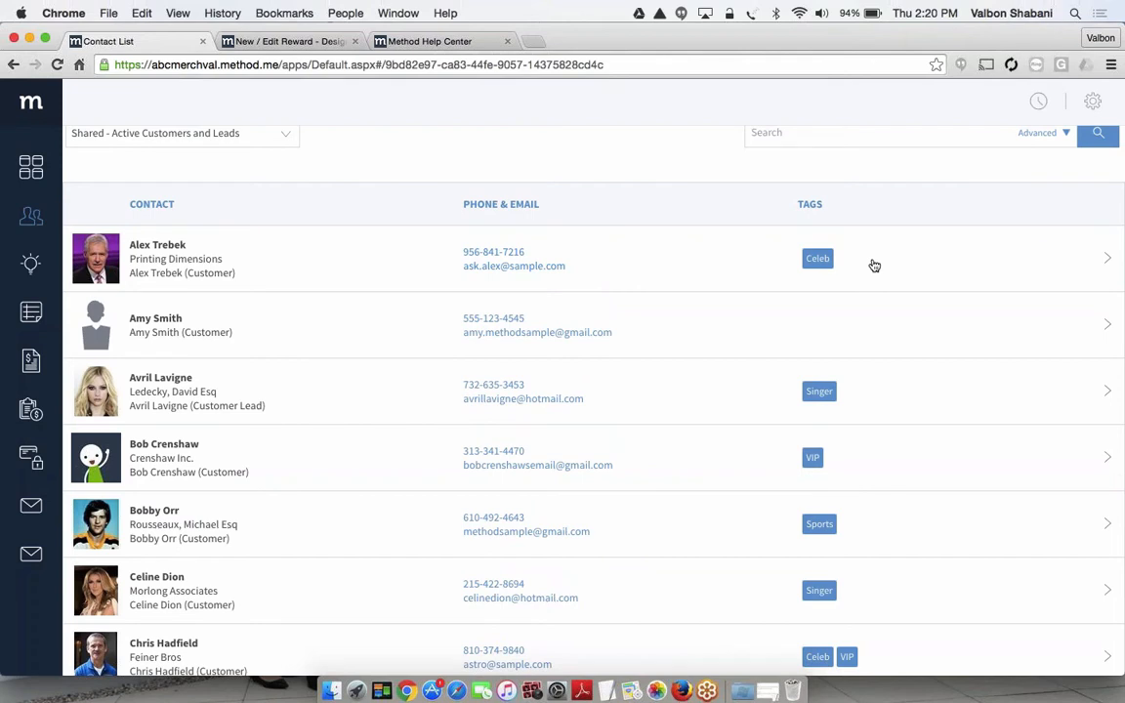
pyautogui.scroll(1, 871, 265)
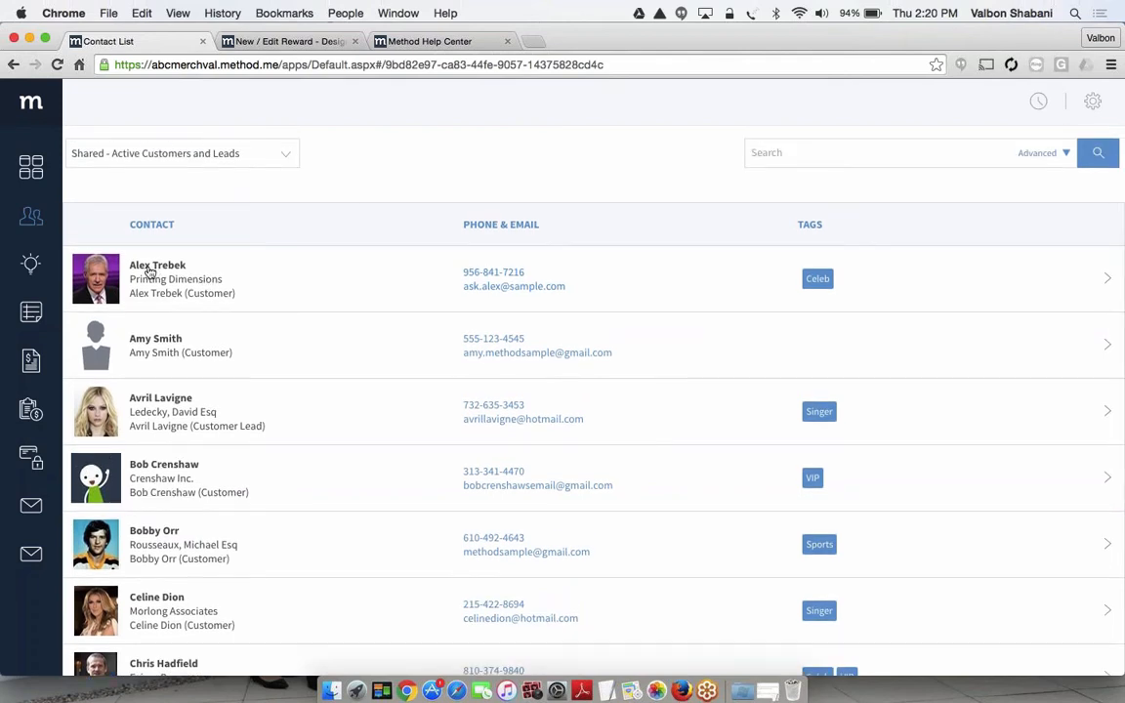
# Open the first contact in the list and look over its contact details and customer details
pyautogui.click(244, 262)
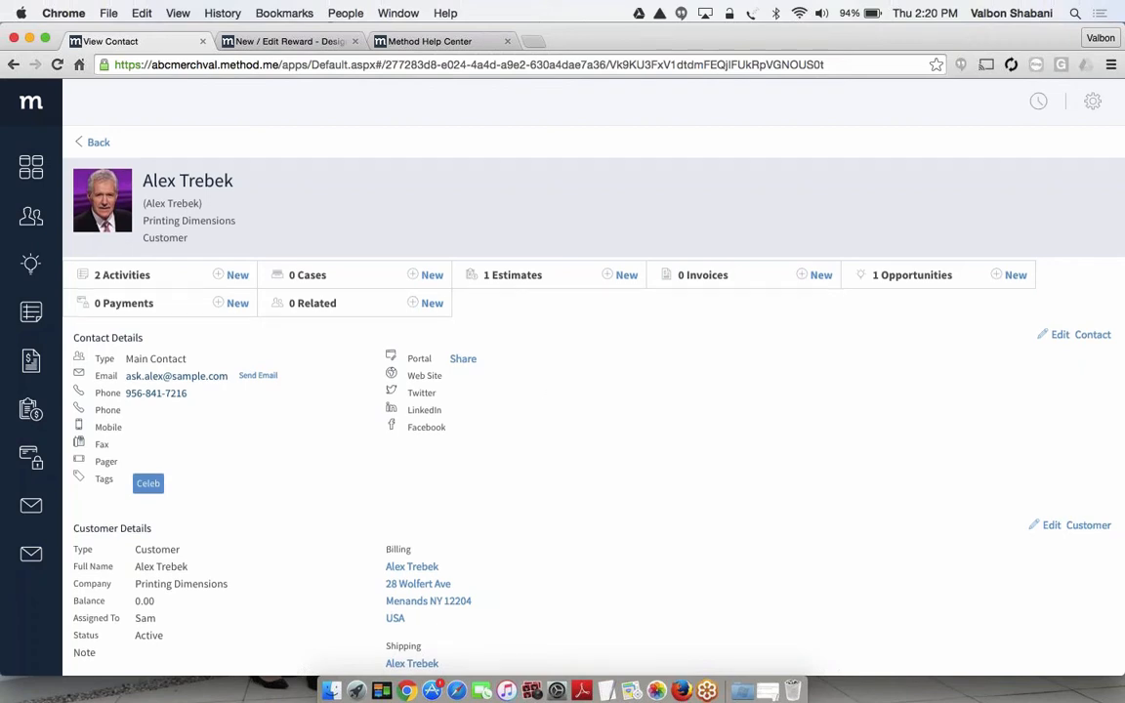
pyautogui.scroll(-2, 546, 383)
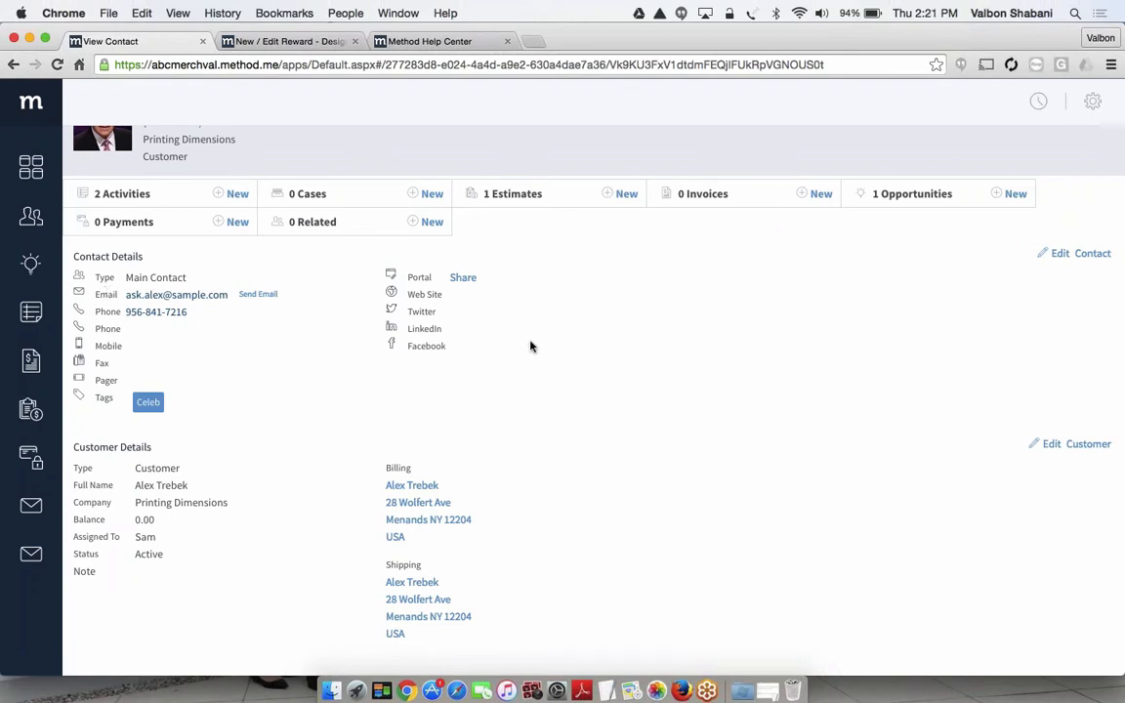
pyautogui.scroll(2, 530, 346)
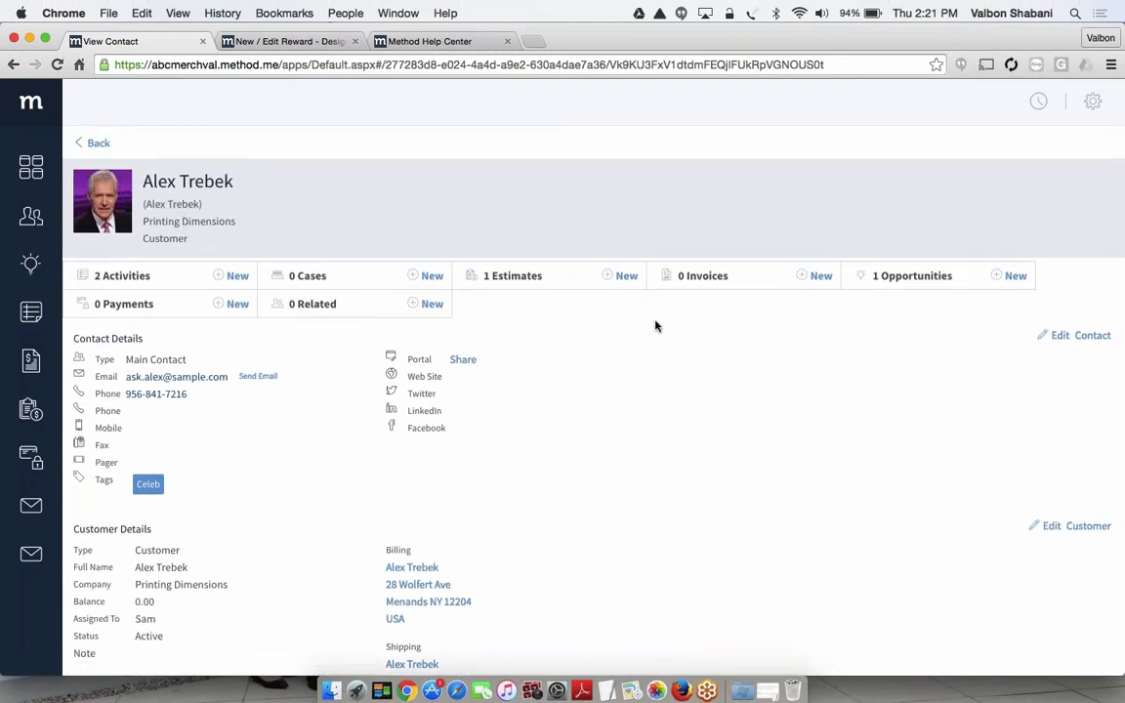
# Check the contact's linked Activities and Estimates lists, closing each one after viewing it
pyautogui.click(130, 279)
pyautogui.click(130, 279)
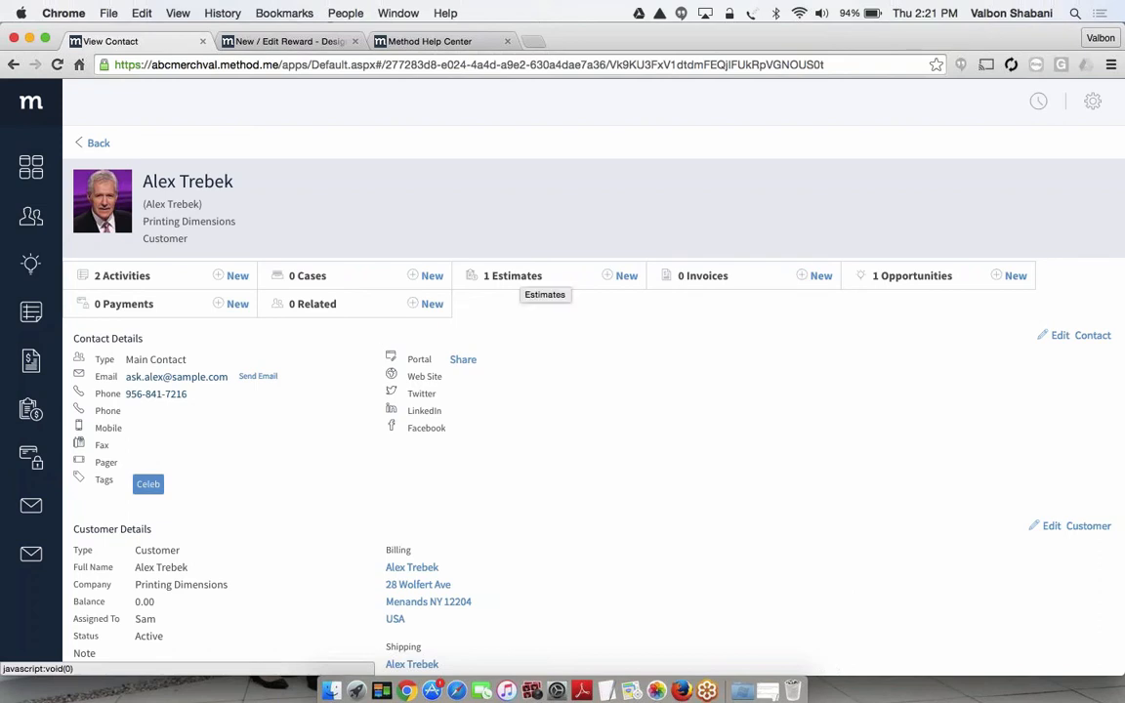
pyautogui.click(512, 276)
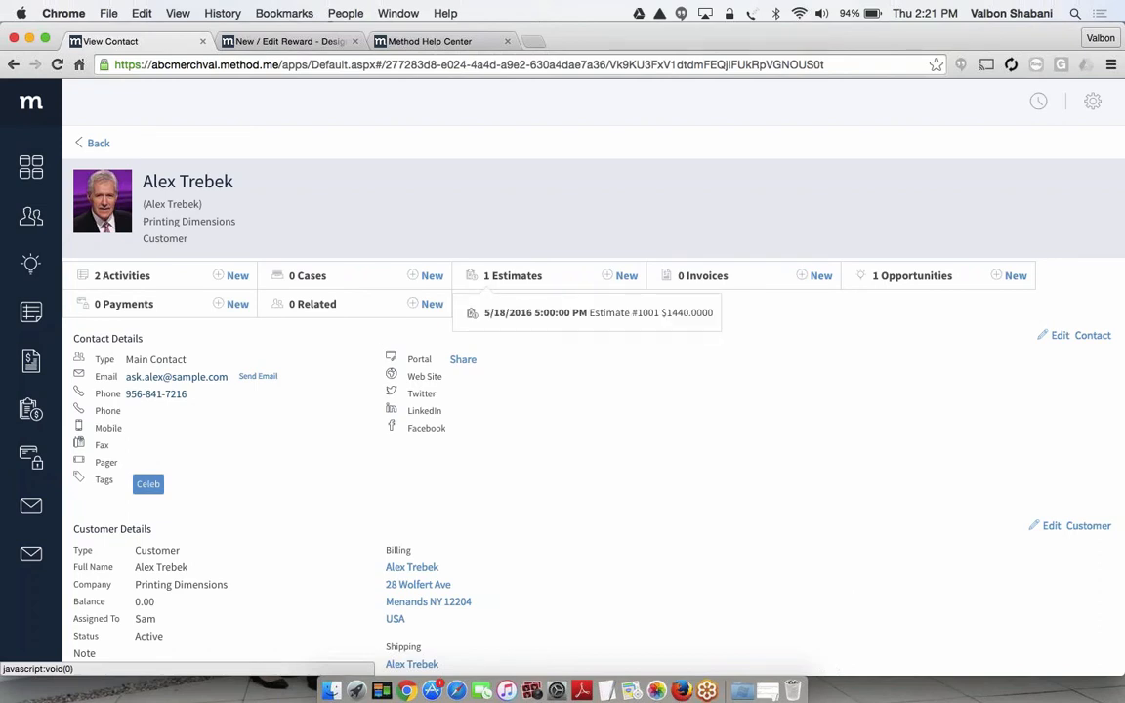
pyautogui.click(573, 365)
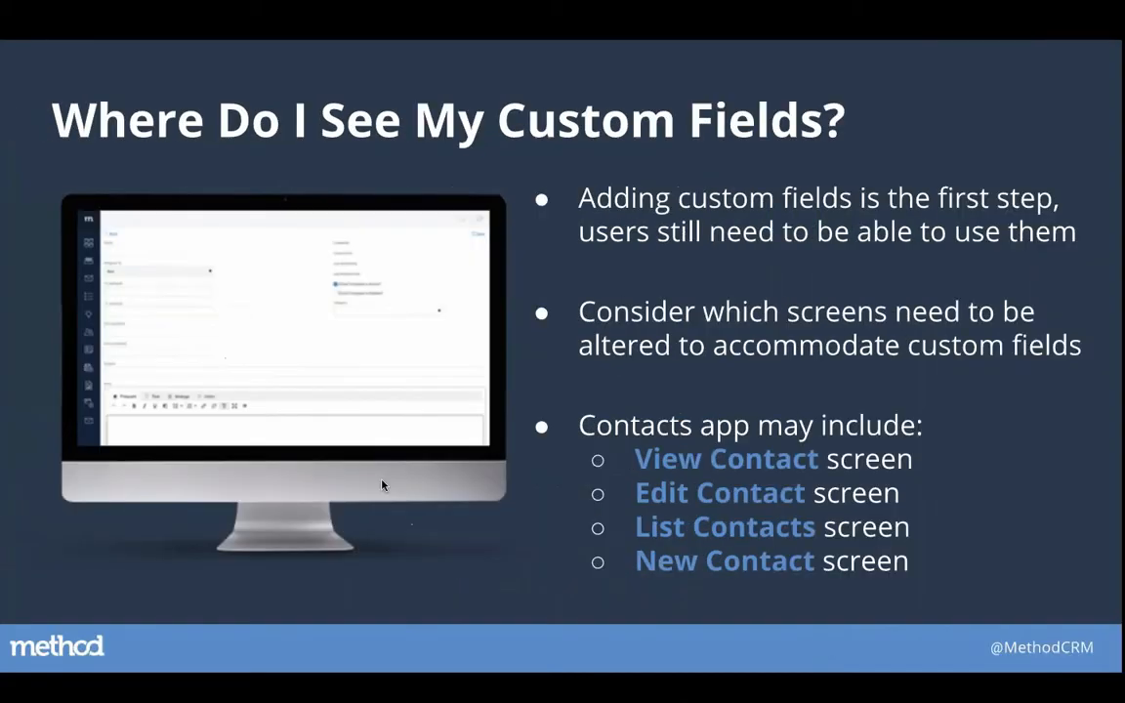
pyautogui.press('Right')
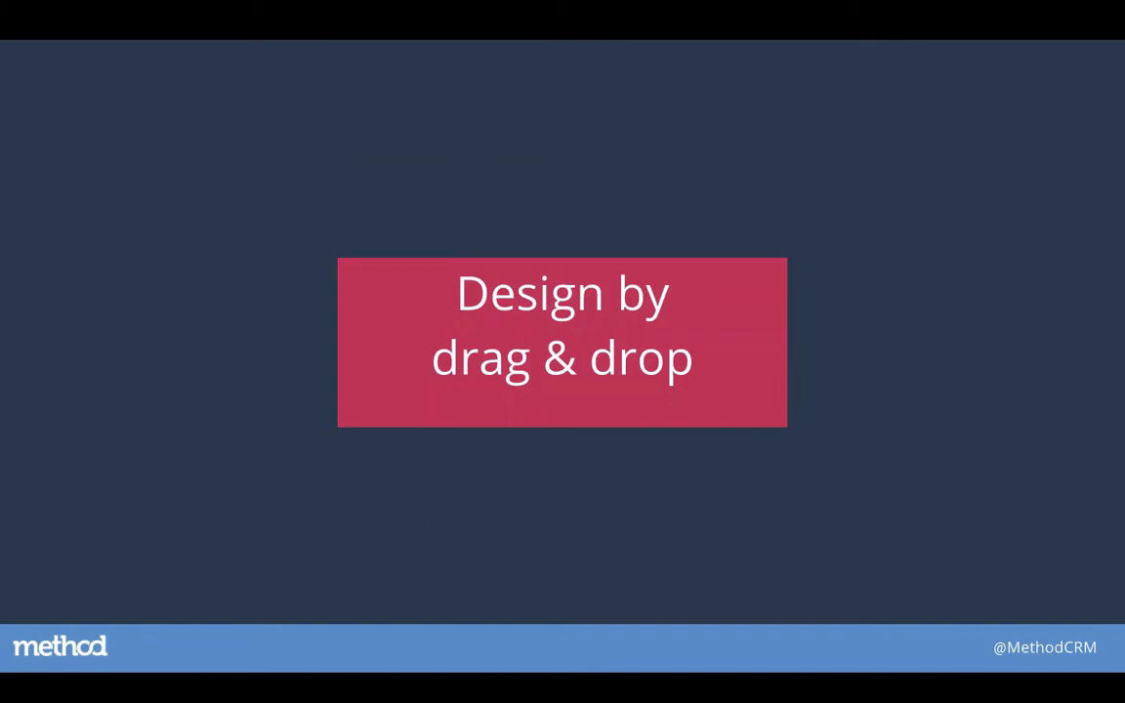
pyautogui.hotkey('ctrl', 'Right')
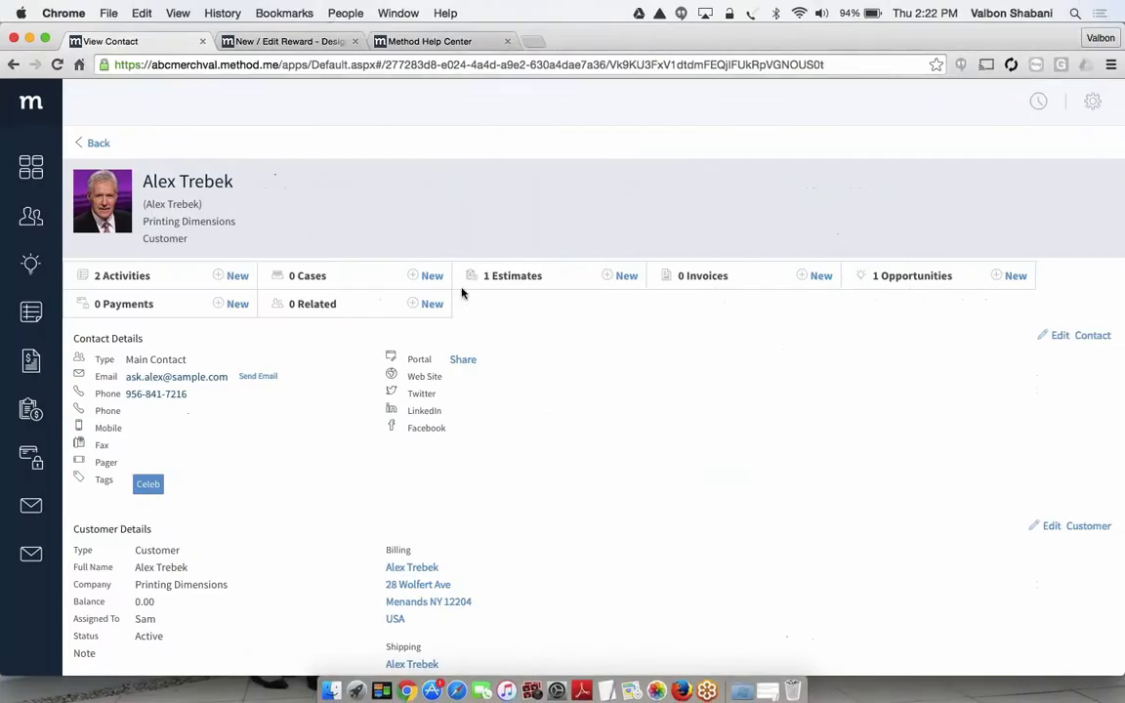
# Switch to the New / Edit Reward screen in Design Mode and look through the available containers and objects to insert
pyautogui.click(284, 41)
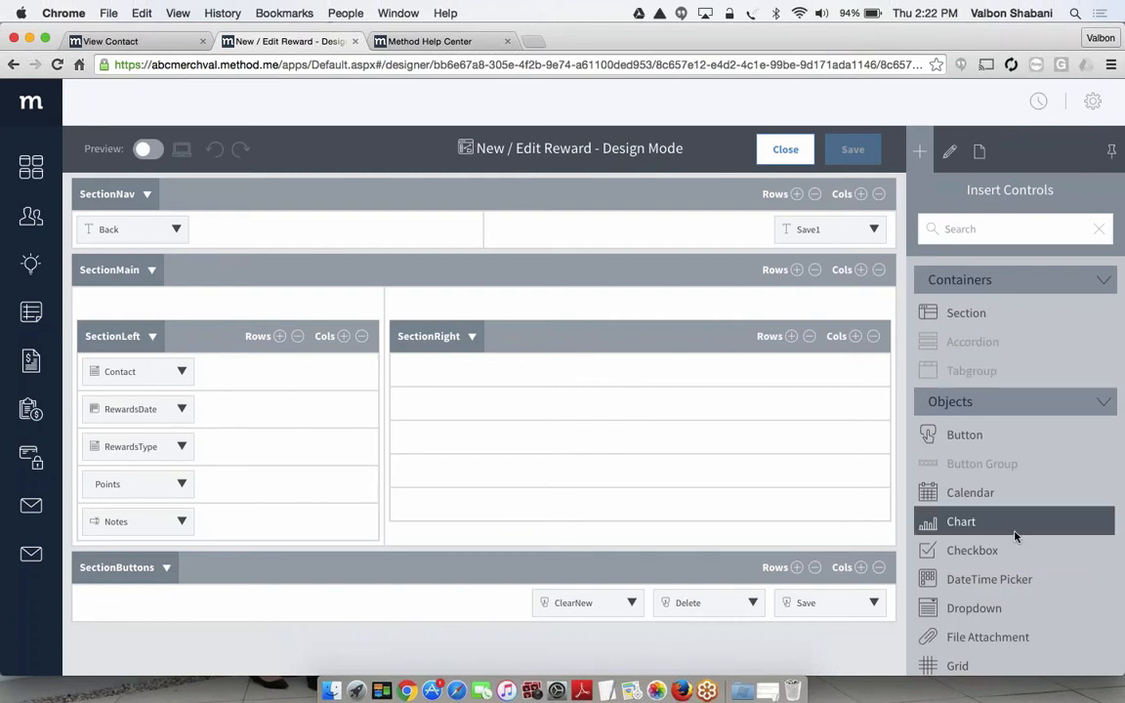
pyautogui.scroll(-2, 1015, 535)
pyautogui.scroll(-3, 1015, 534)
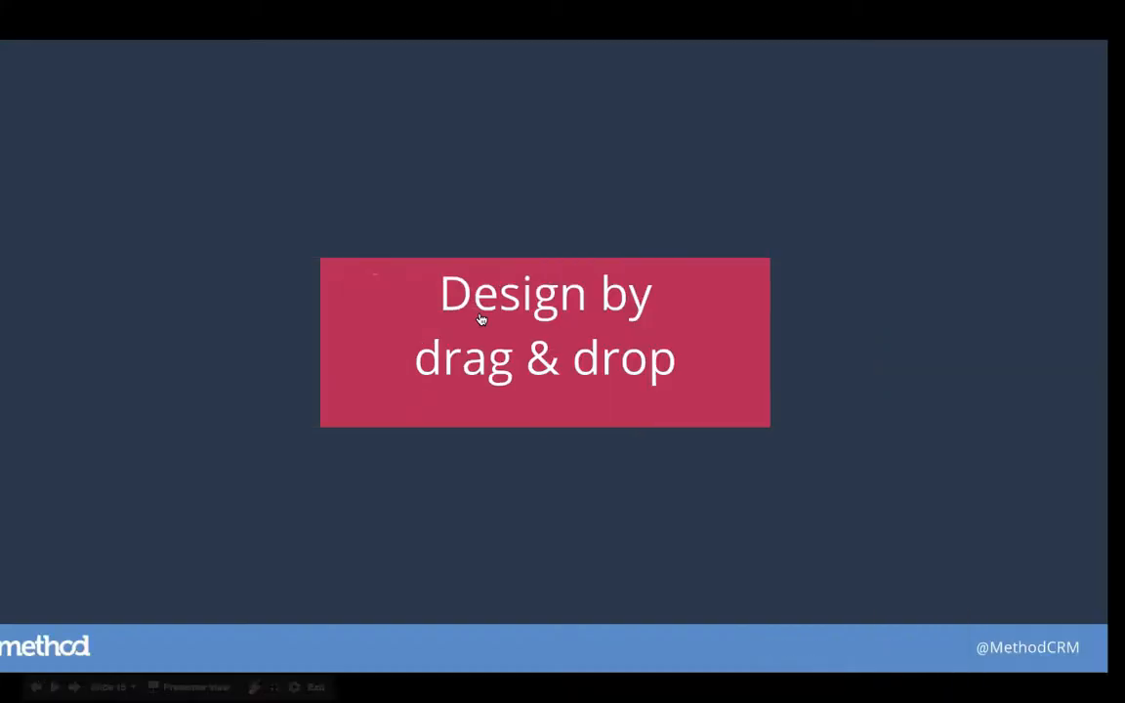
pyautogui.press('Right')
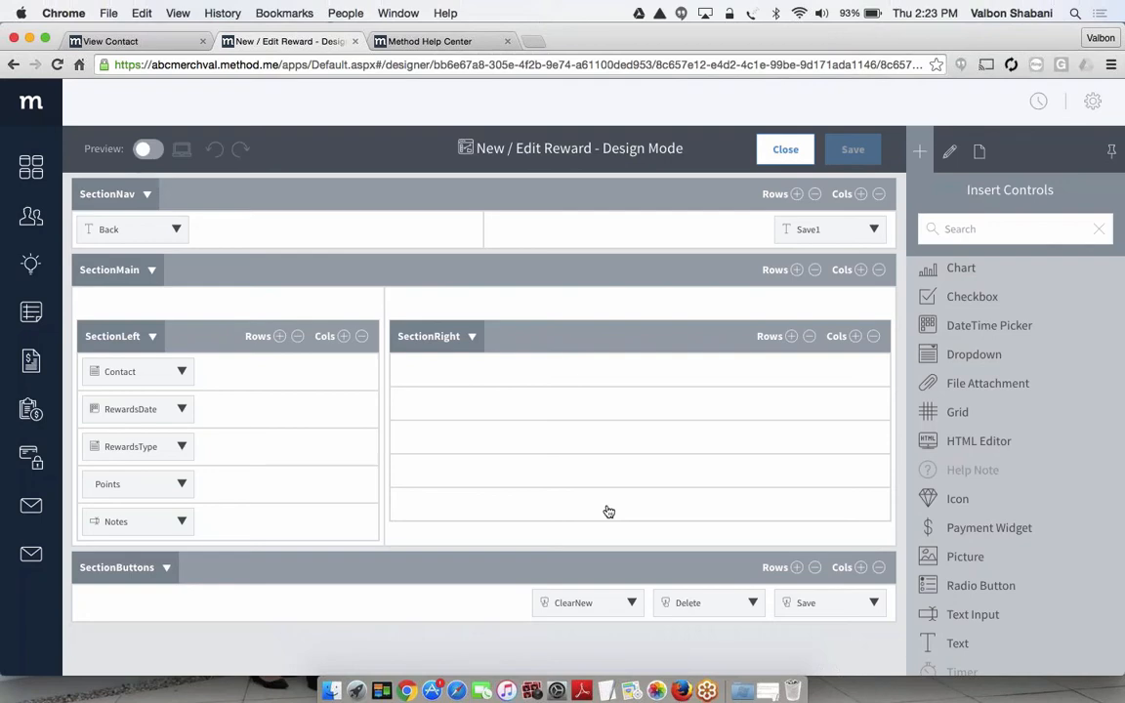
pyautogui.hotkey('ctrl', 'Left')
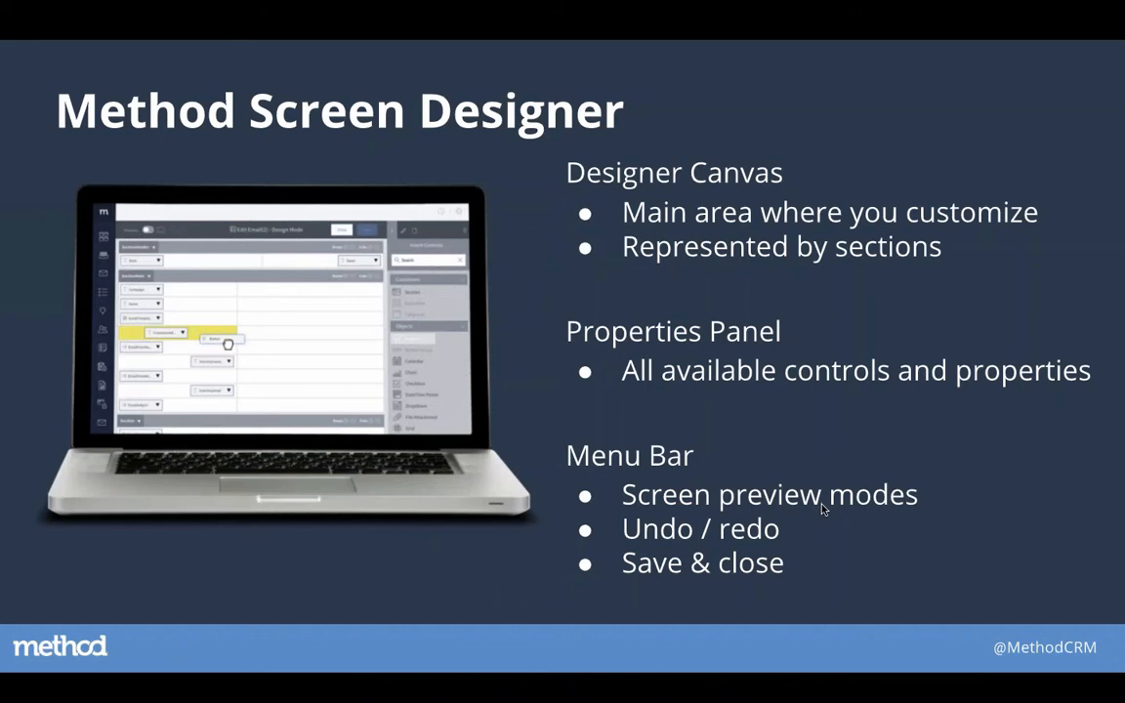
pyautogui.press('Right')
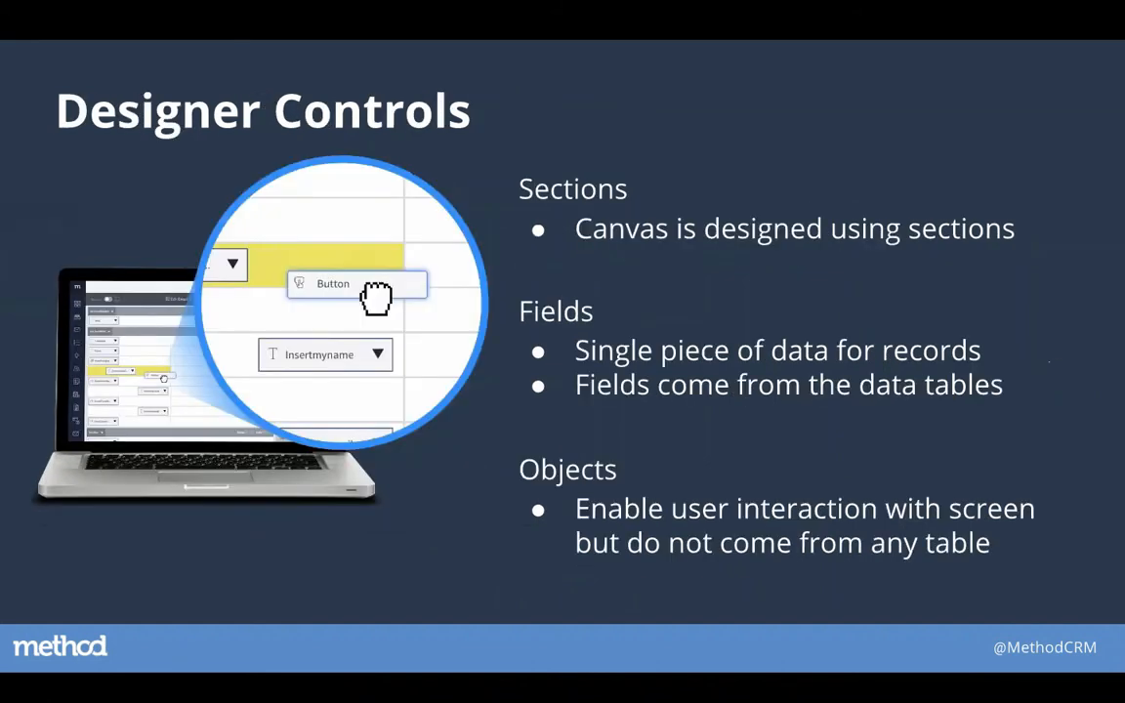
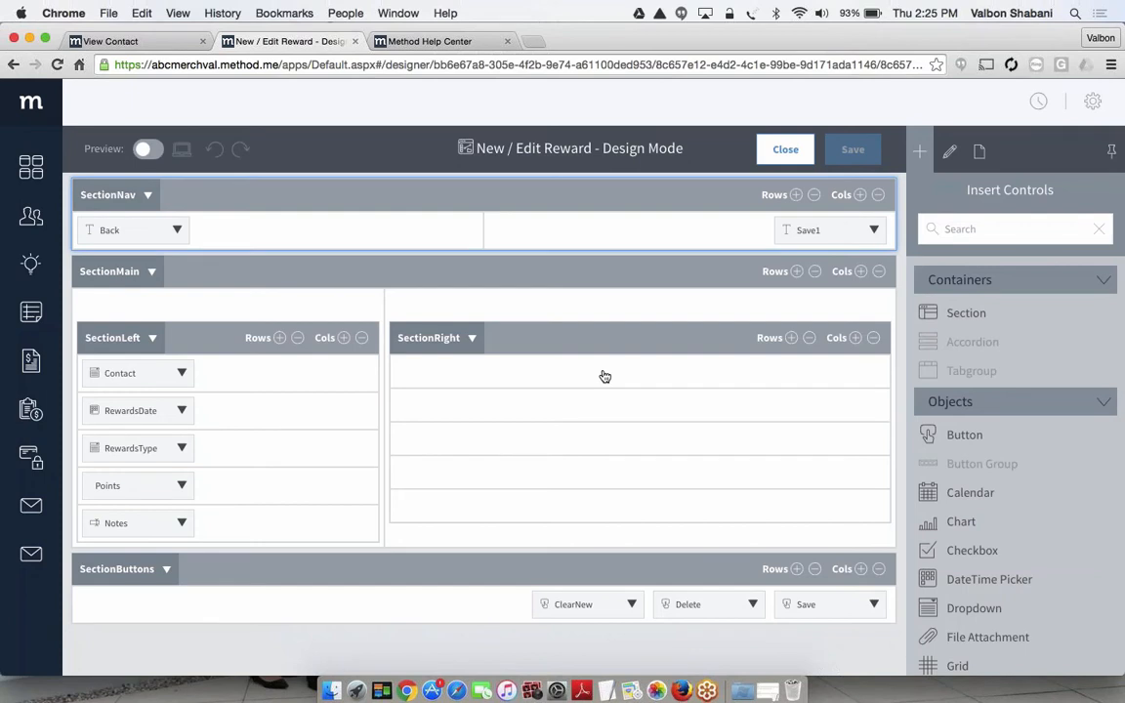
# Add the IsApproved field to the first row of SectionRight and check it in the screen preview
pyautogui.scroll(-3, 1016, 371)
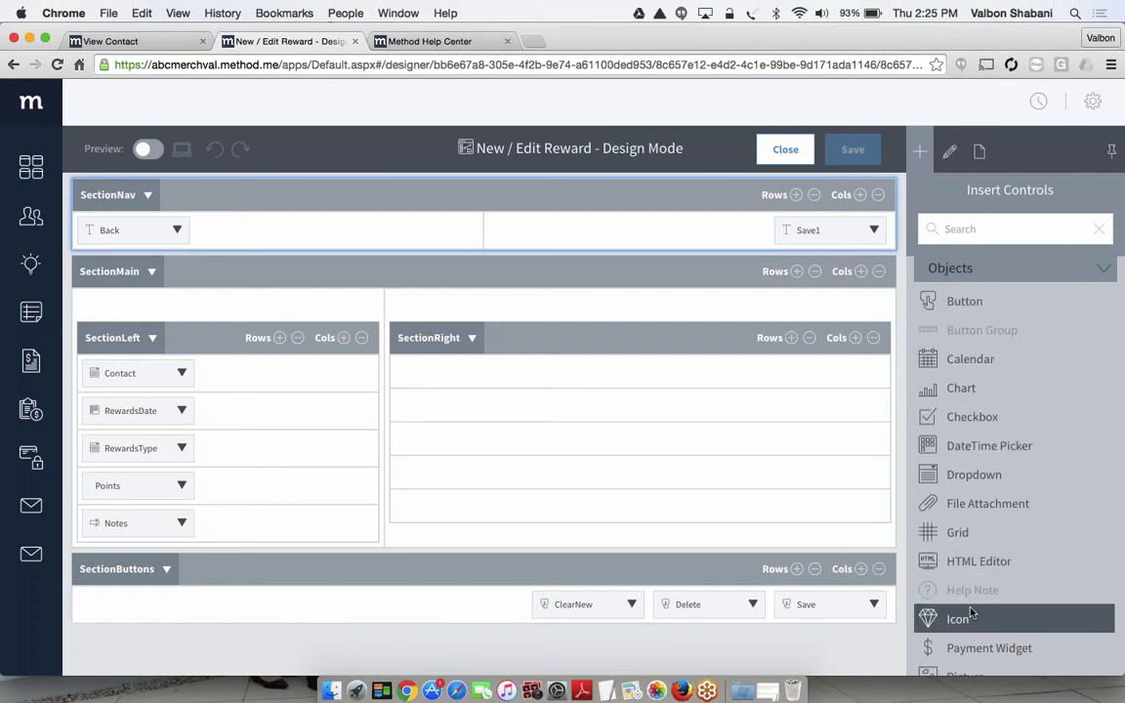
pyautogui.scroll(-5, 971, 612)
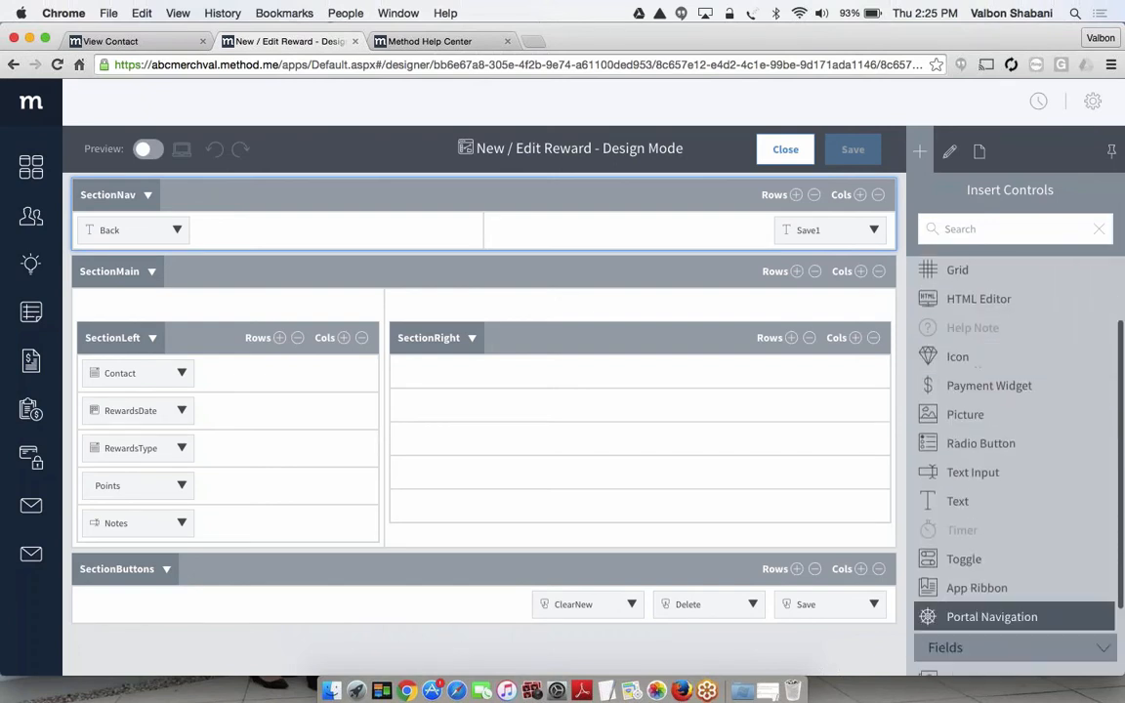
pyautogui.scroll(-3, 976, 575)
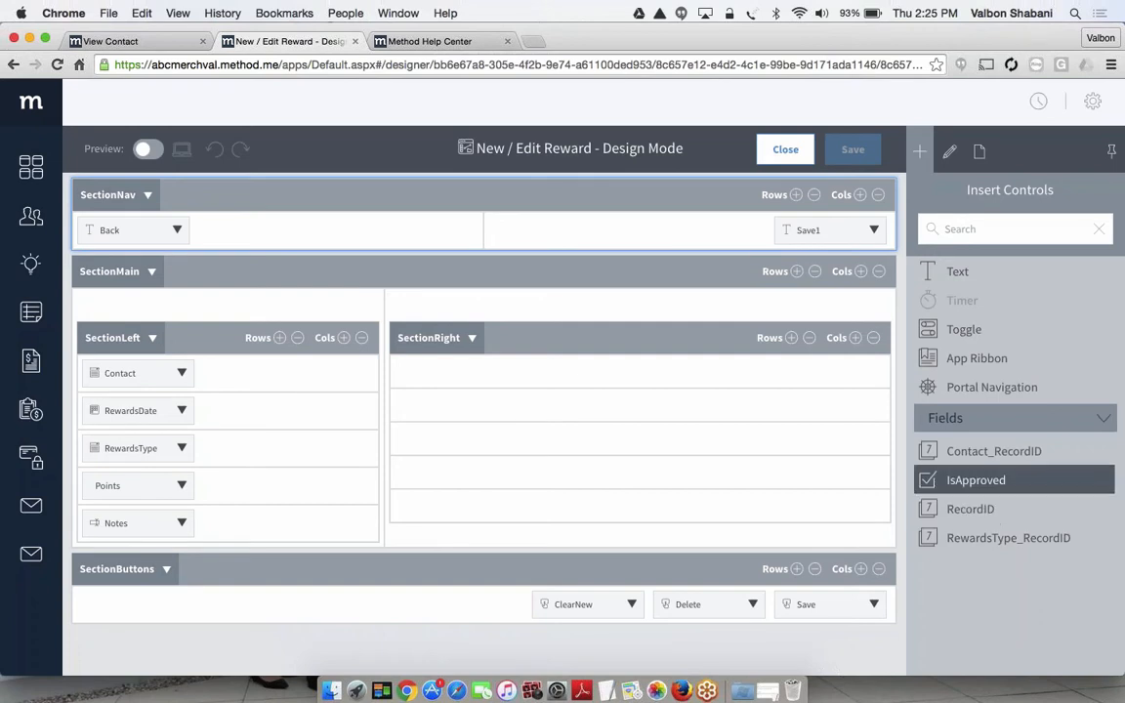
pyautogui.moveTo(927, 480); pyautogui.dragTo(595, 378)
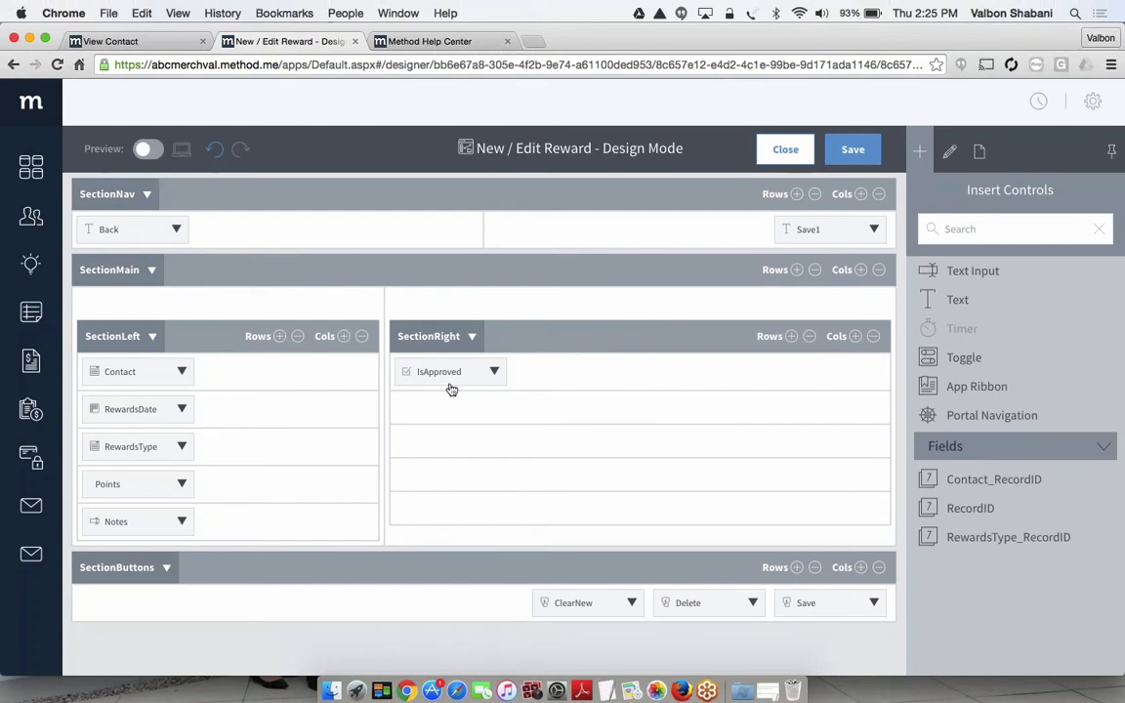
pyautogui.click(147, 148)
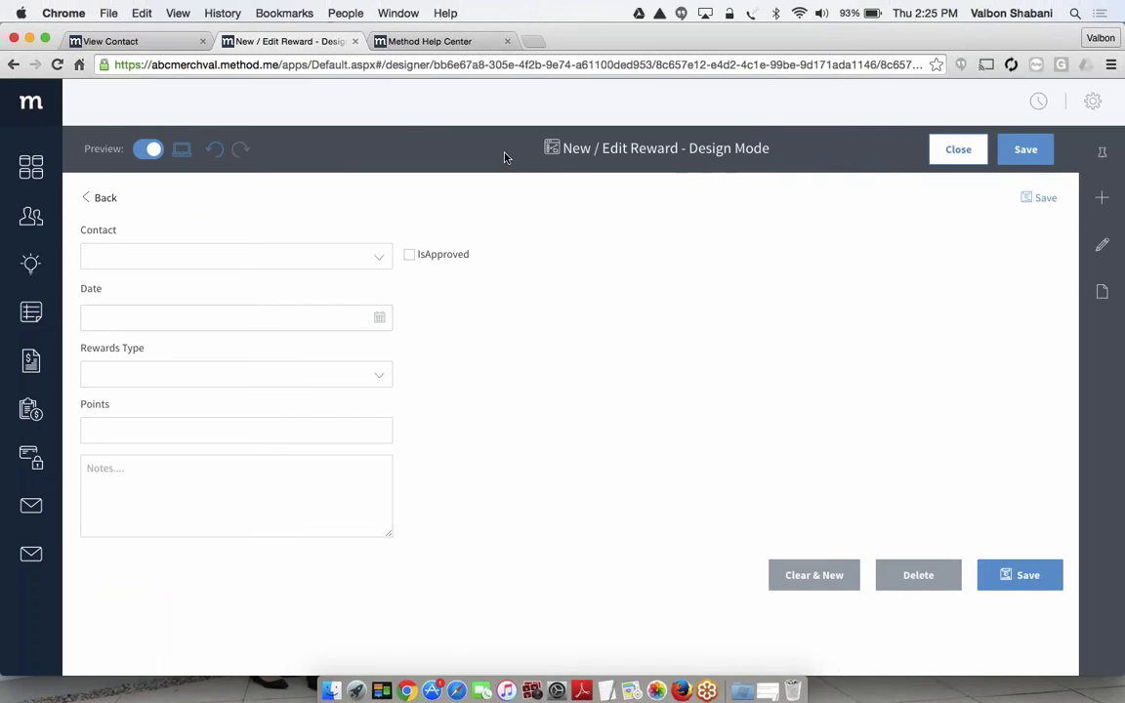
pyautogui.click(149, 148)
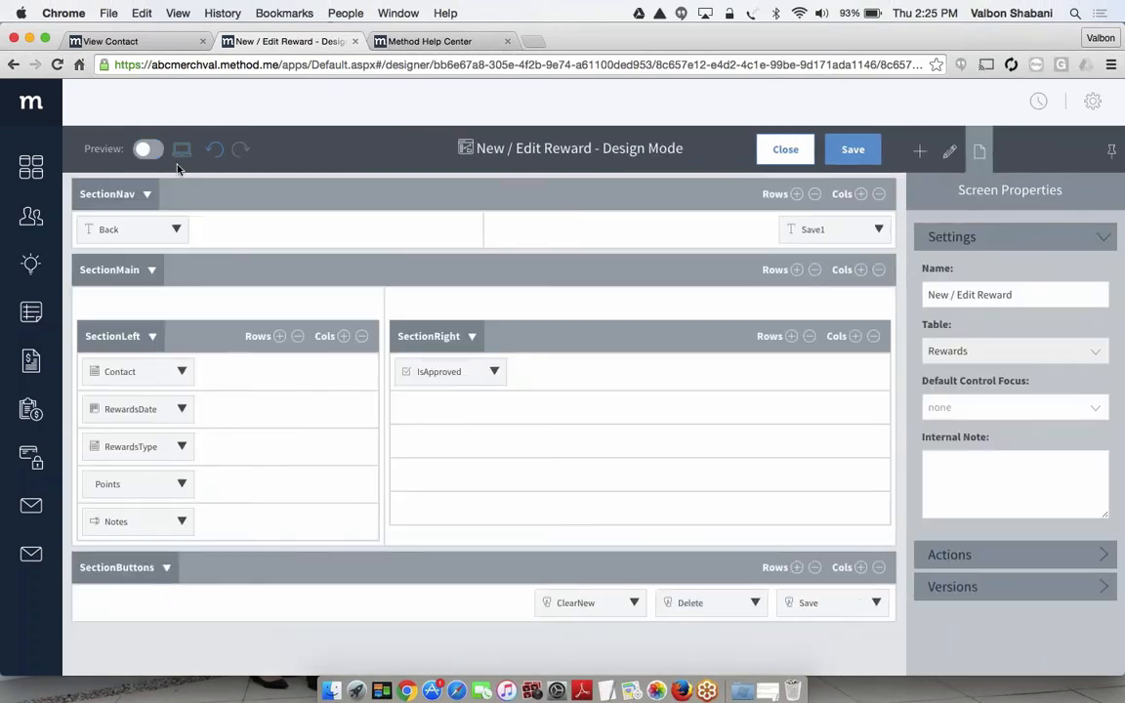
# Delete the IsApproved control from SectionRight and preview the screen again before returning to the design layout
pyautogui.click(495, 373)
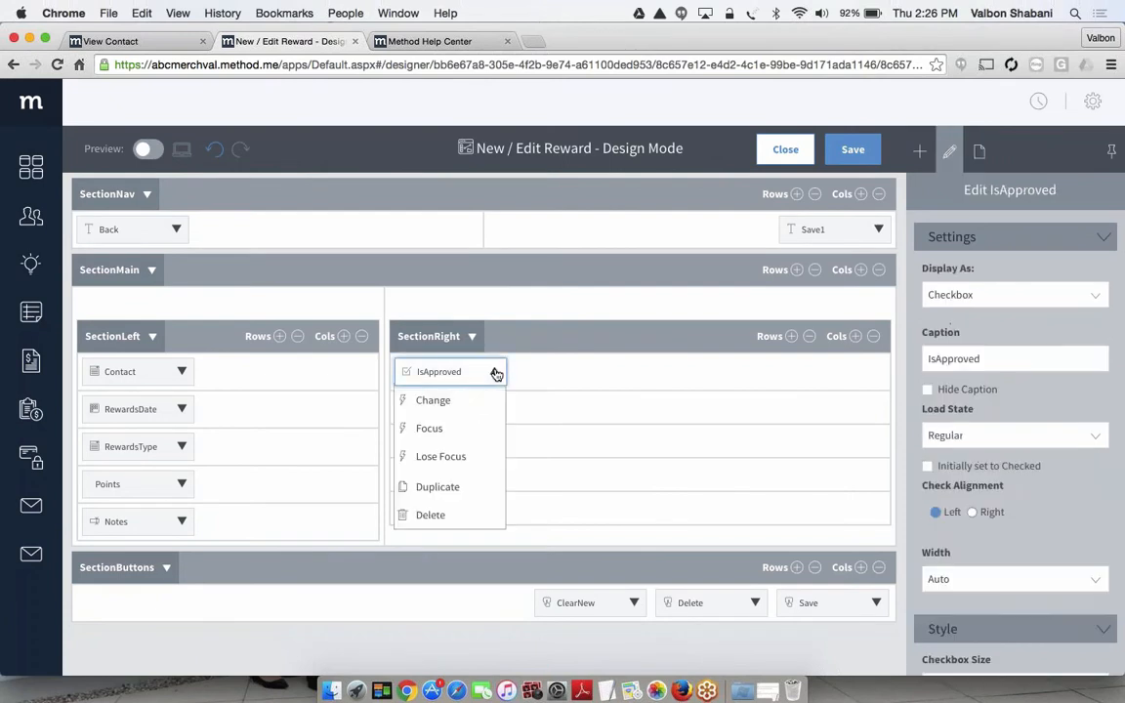
pyautogui.click(432, 515)
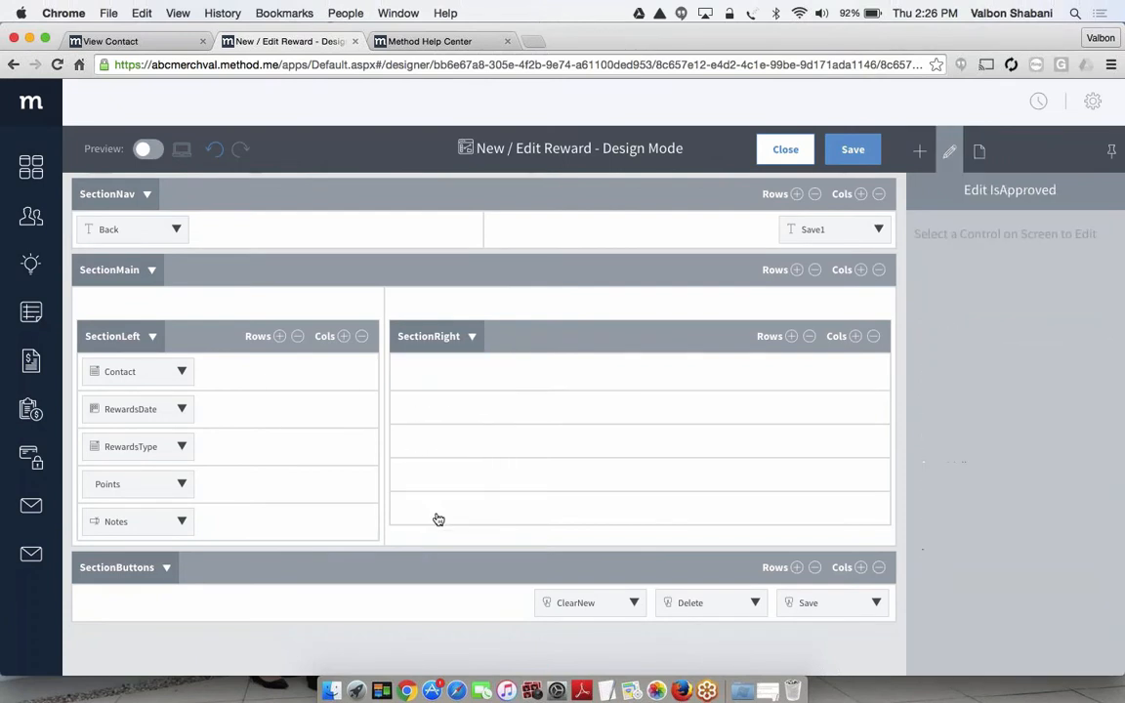
pyautogui.click(148, 149)
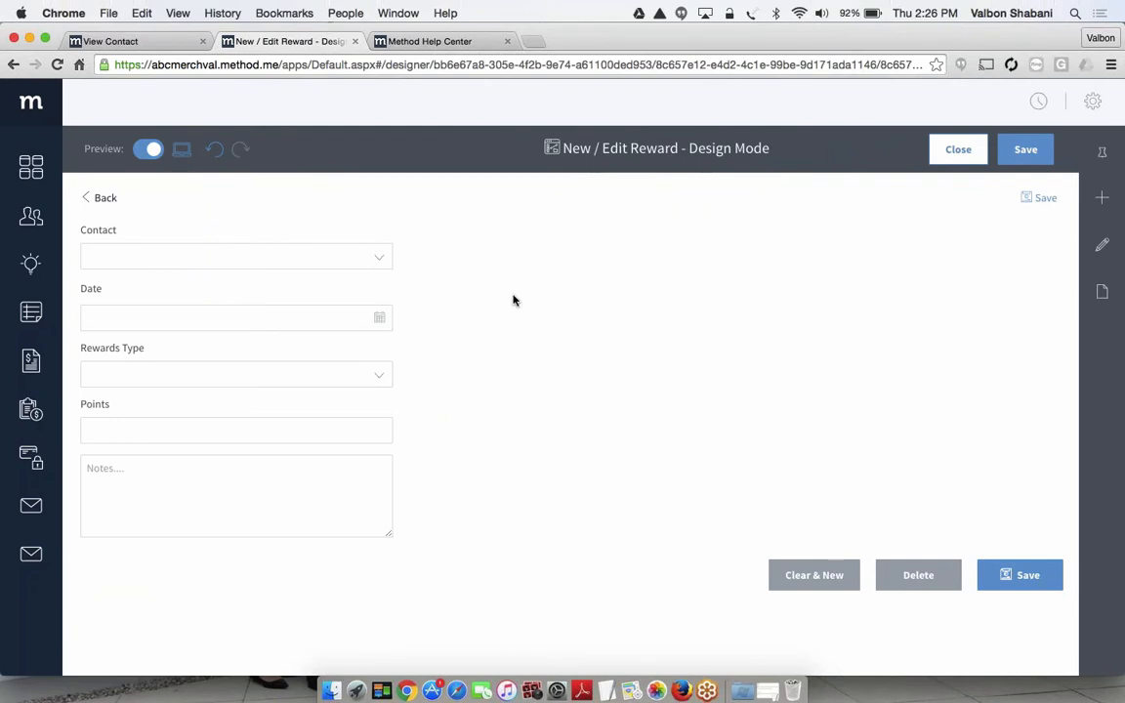
pyautogui.click(148, 151)
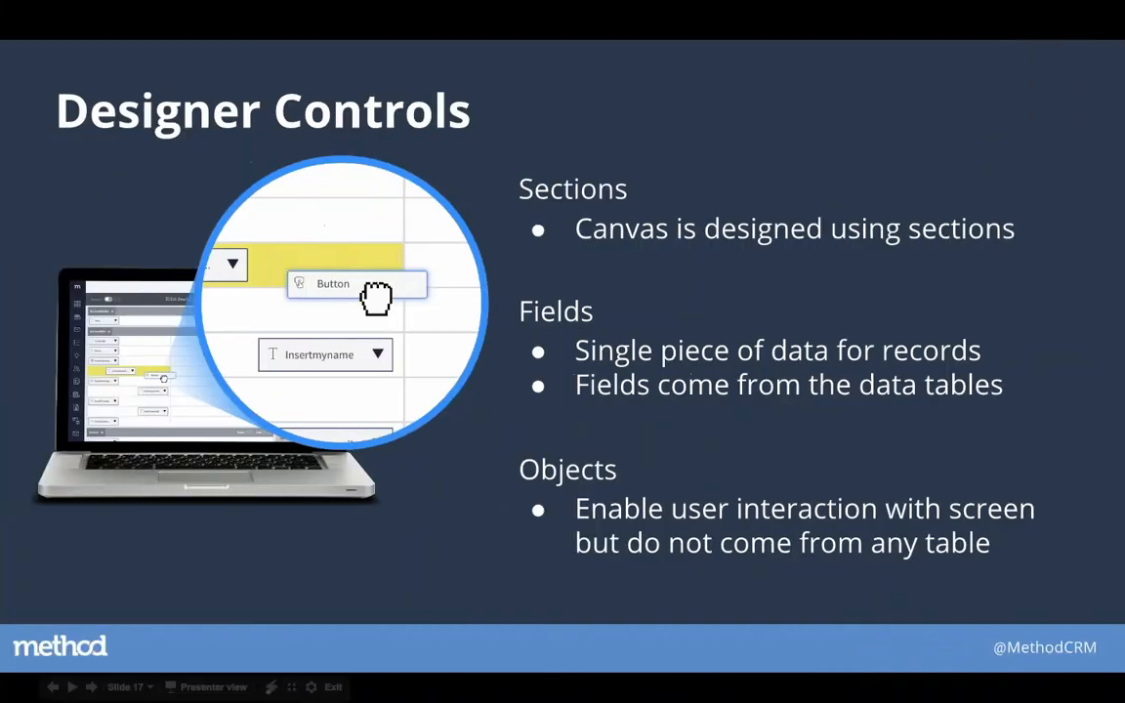
pyautogui.press('Right')
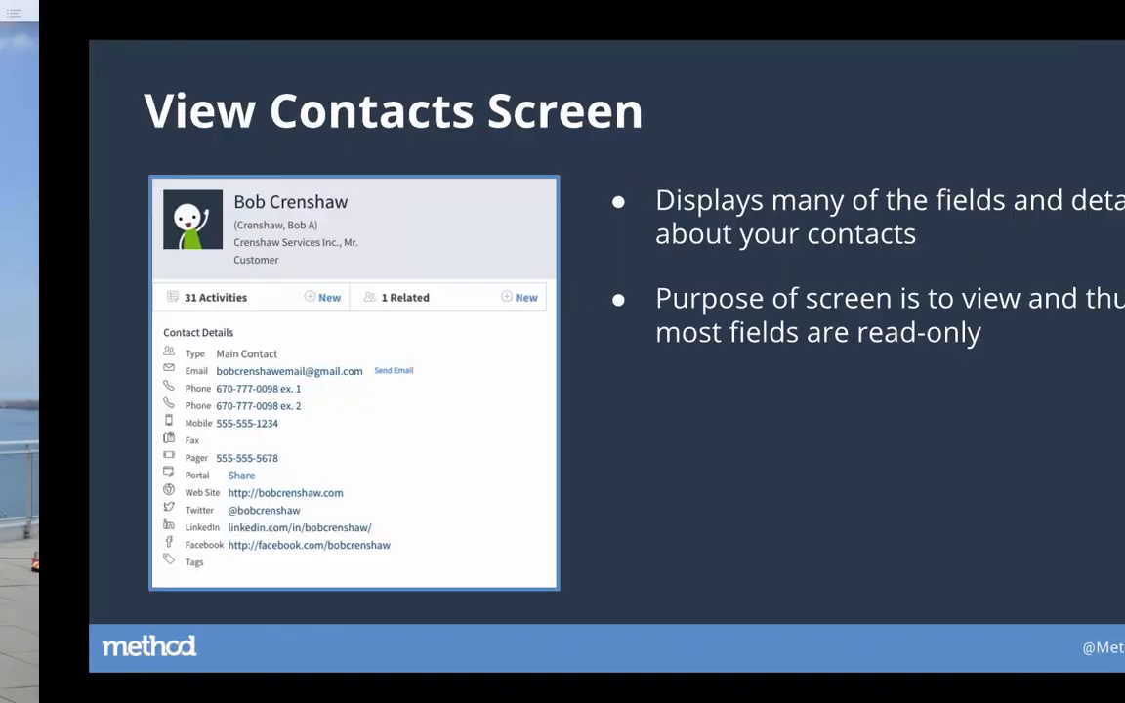
pyautogui.hotkey('ctrl', 'Right')
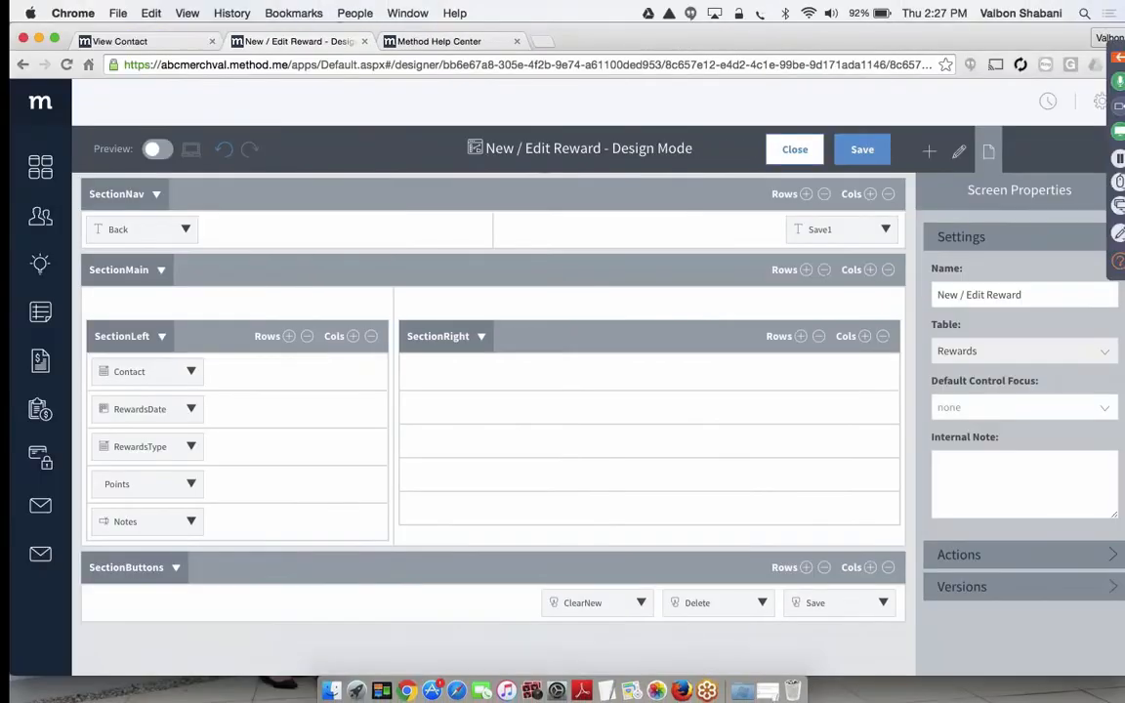
# Switch to the View Contact screen and create a customizable copy of it in the screen designer
pyautogui.click(129, 43)
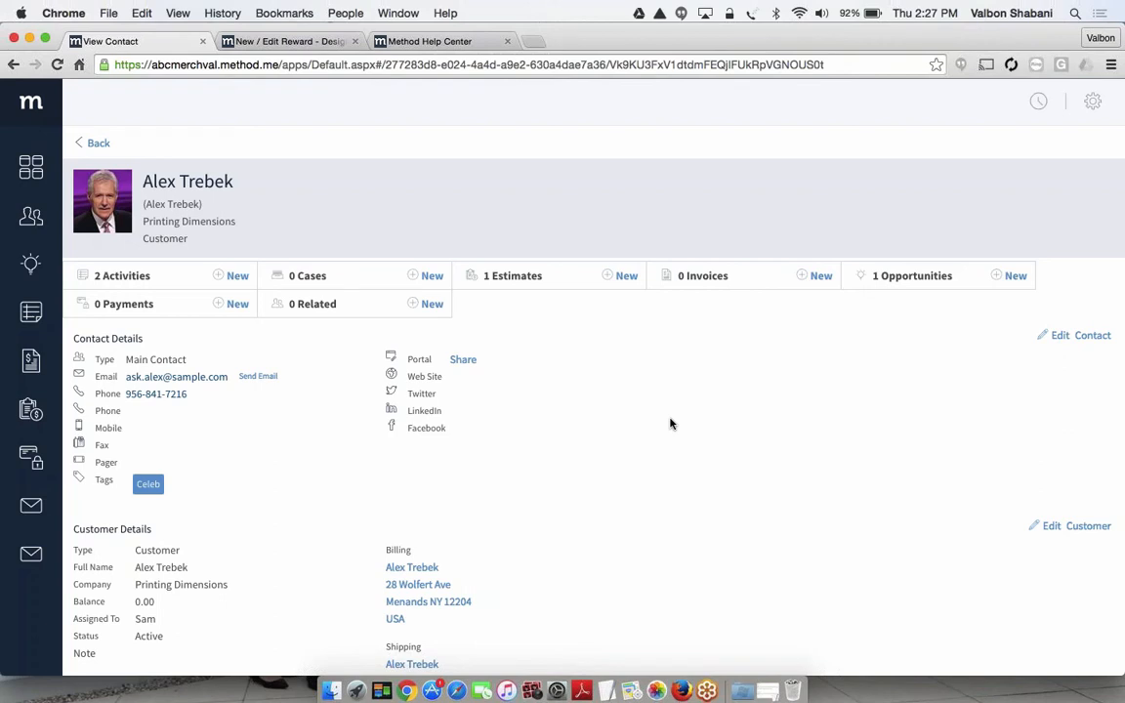
pyautogui.click(1090, 103)
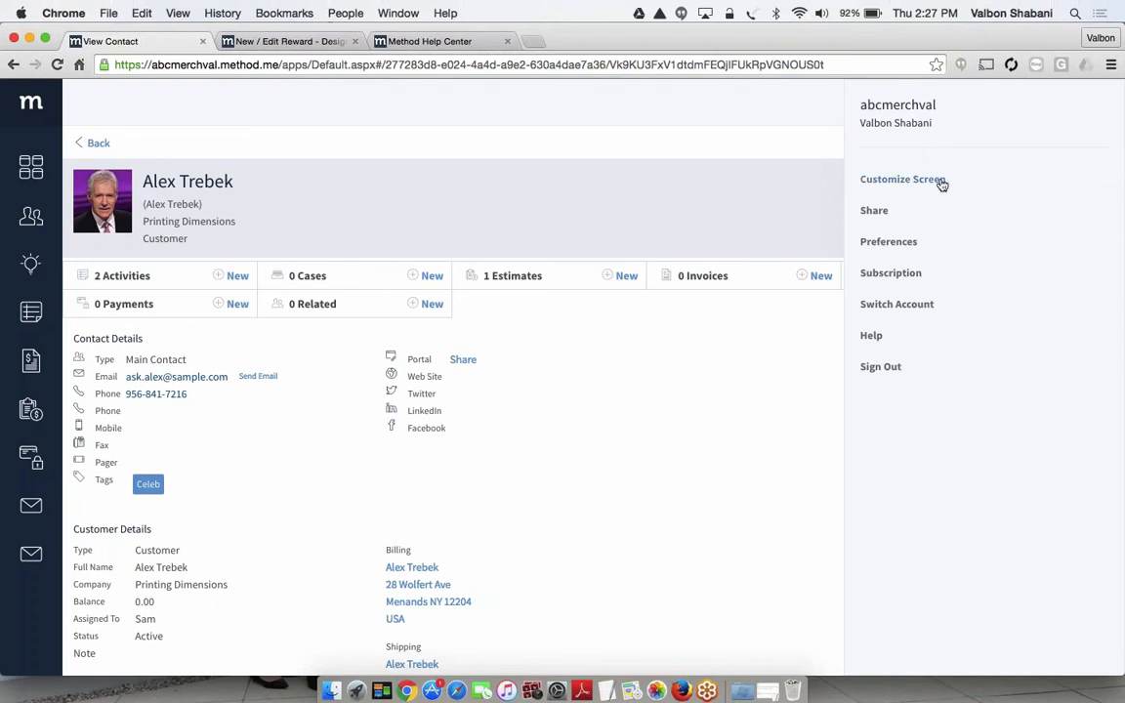
pyautogui.click(904, 180)
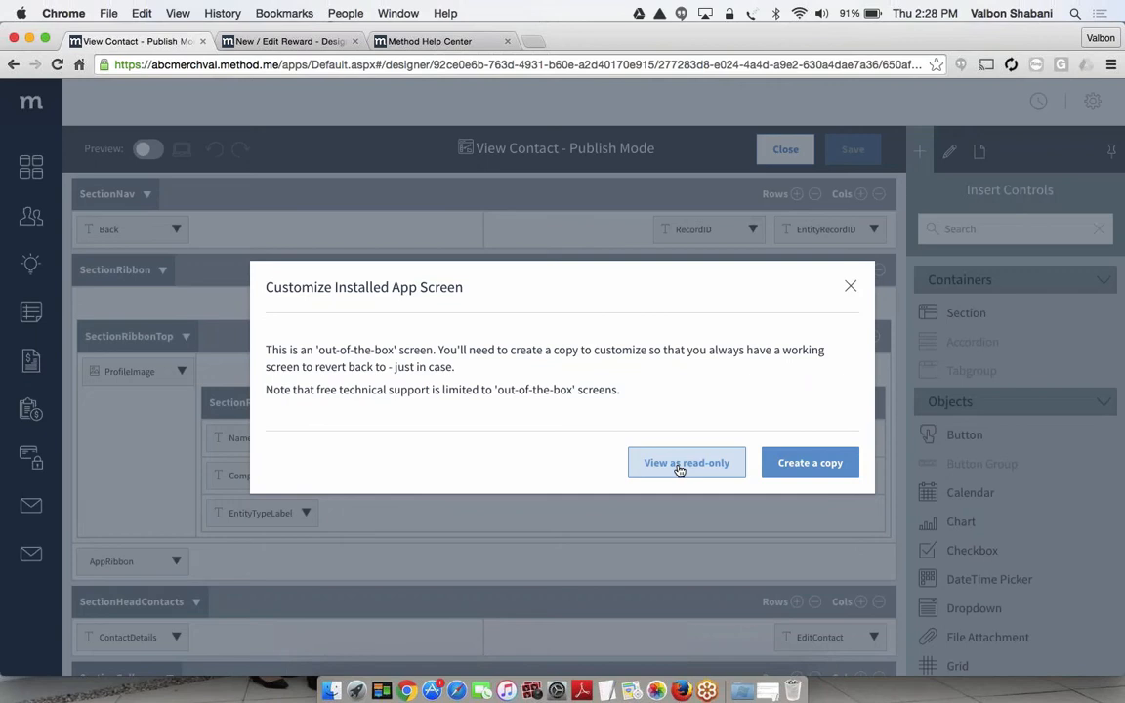
pyautogui.click(832, 465)
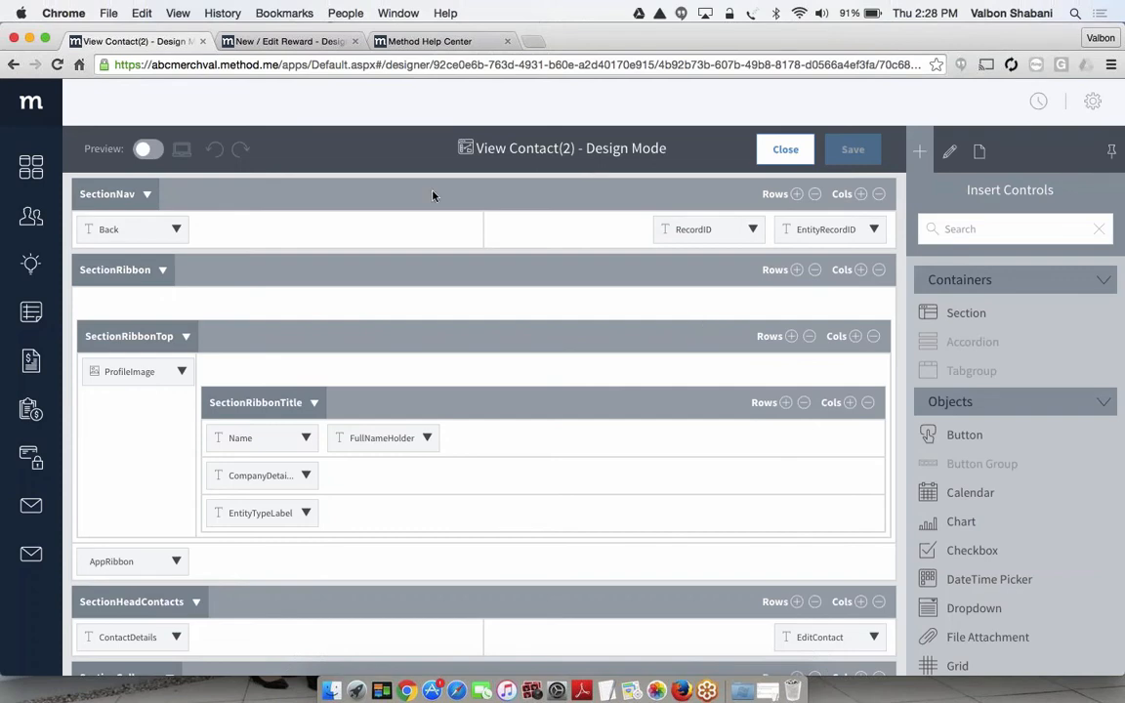
# Examine the copied screen's layout, from SectionNav and SectionRibbon down to the contact detail sections
pyautogui.click(264, 198)
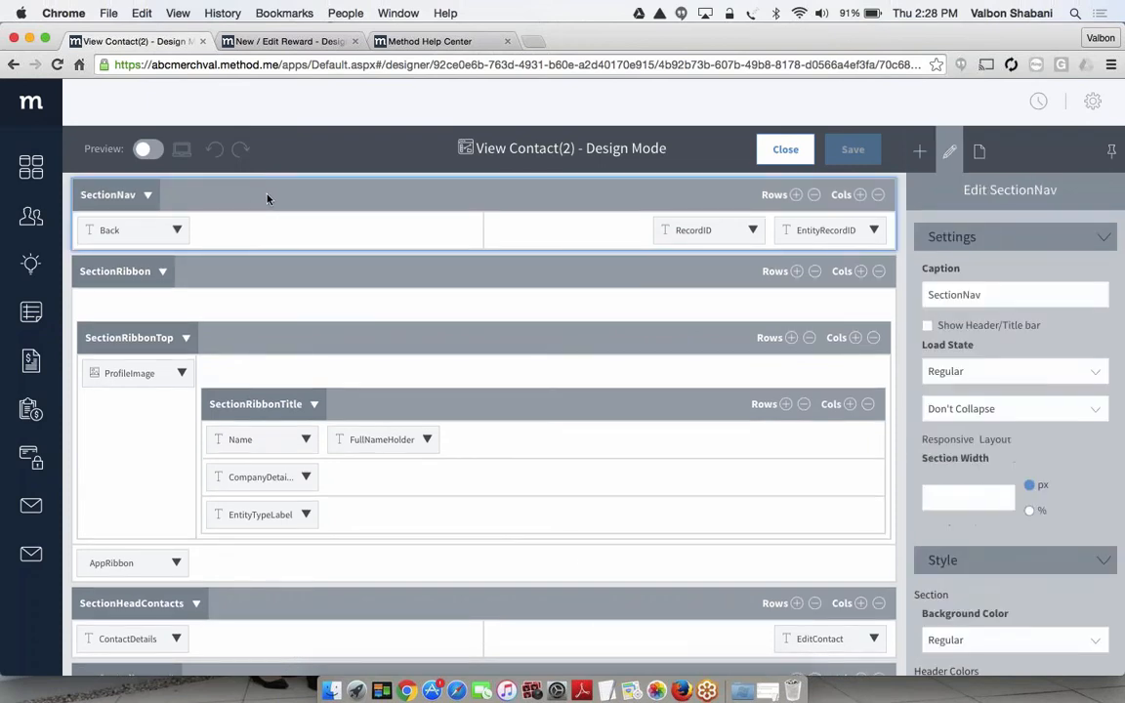
pyautogui.click(266, 272)
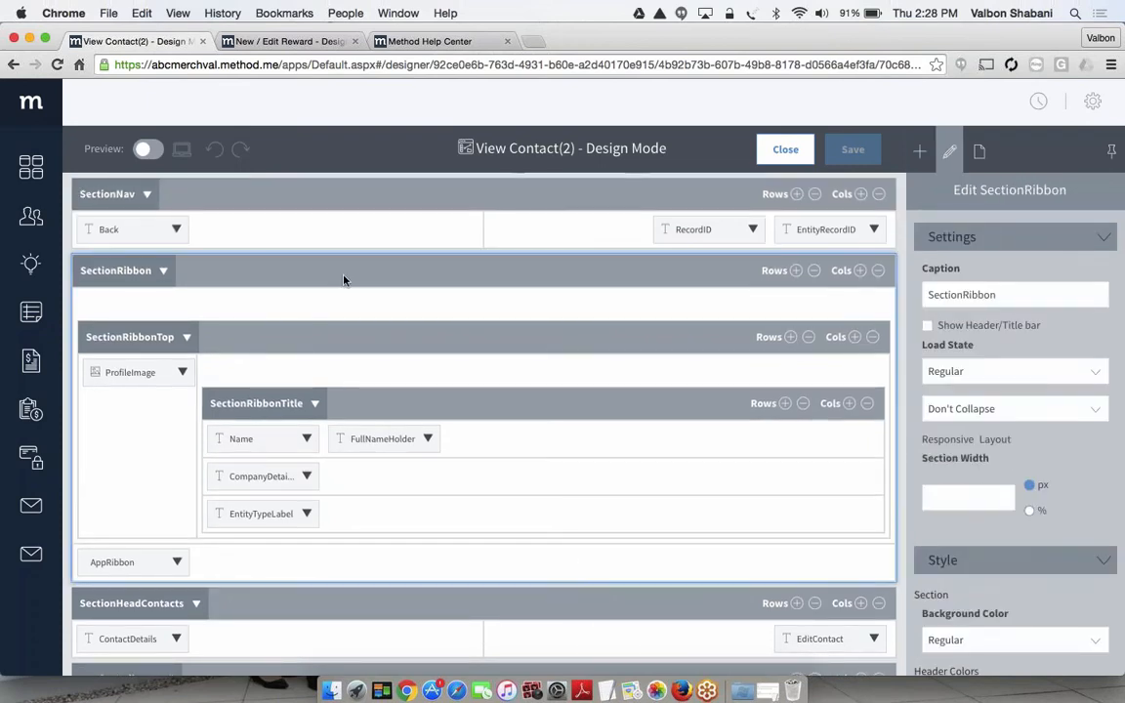
pyautogui.scroll(-5, 371, 343)
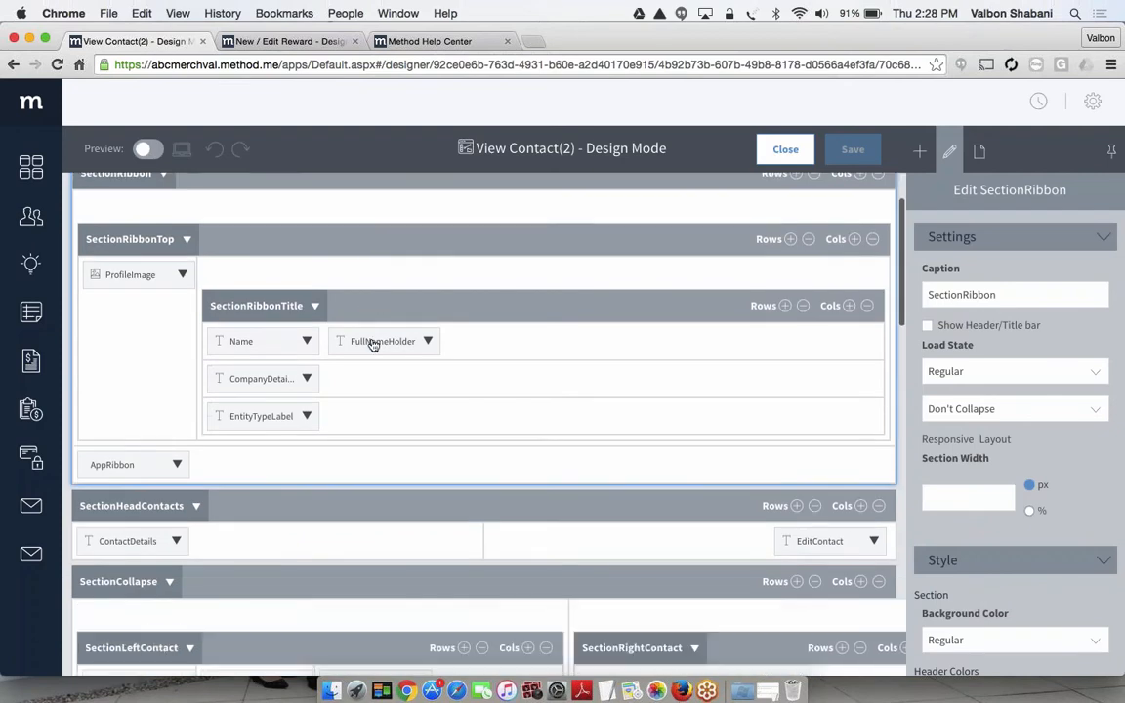
pyautogui.scroll(-3, 371, 344)
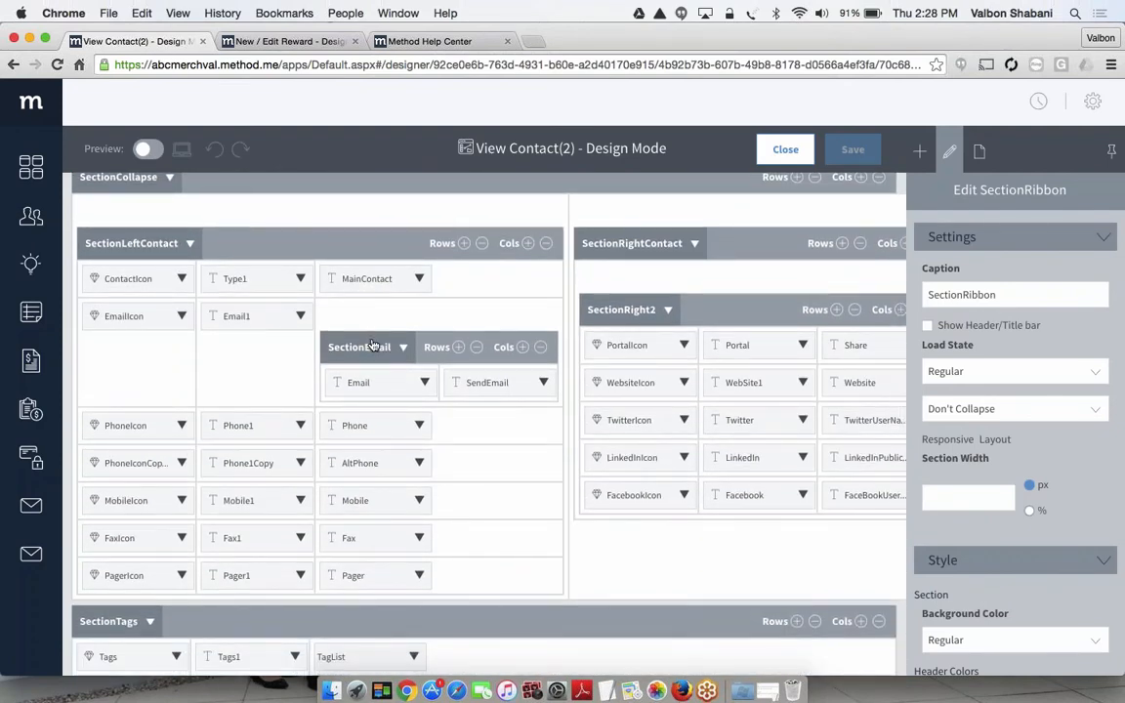
# Preview the View Contact(2) screen, compare its contact details area with the section layout, and return to the design layout
pyautogui.click(147, 149)
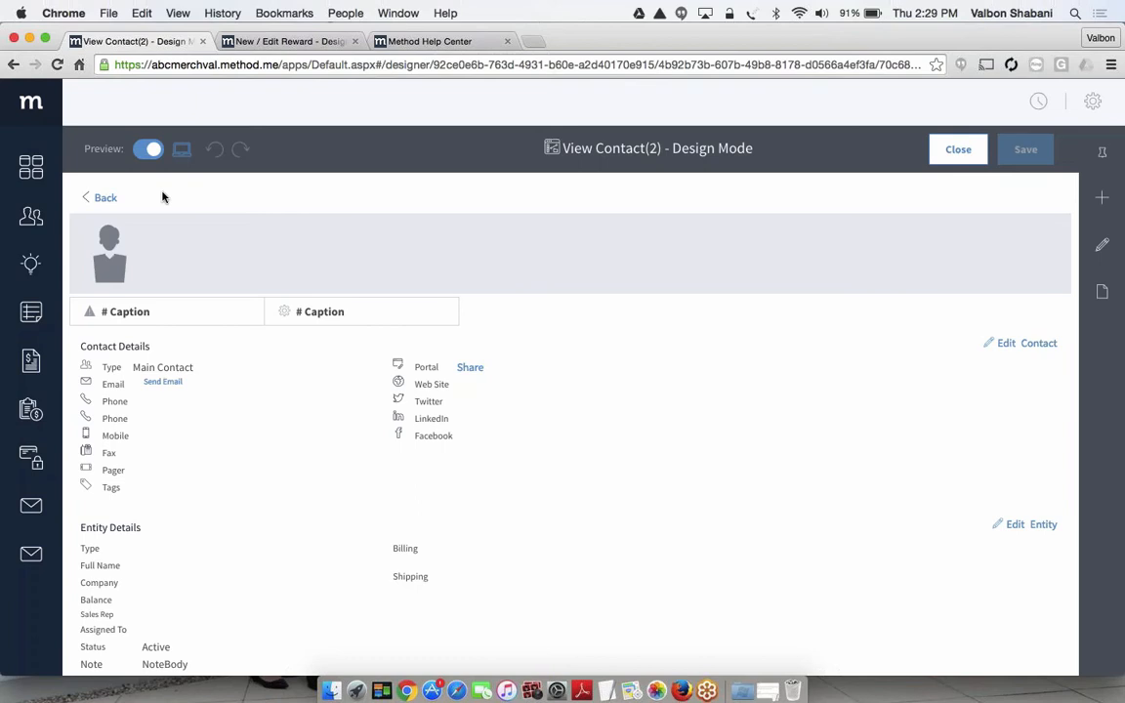
pyautogui.click(146, 152)
pyautogui.click(153, 149)
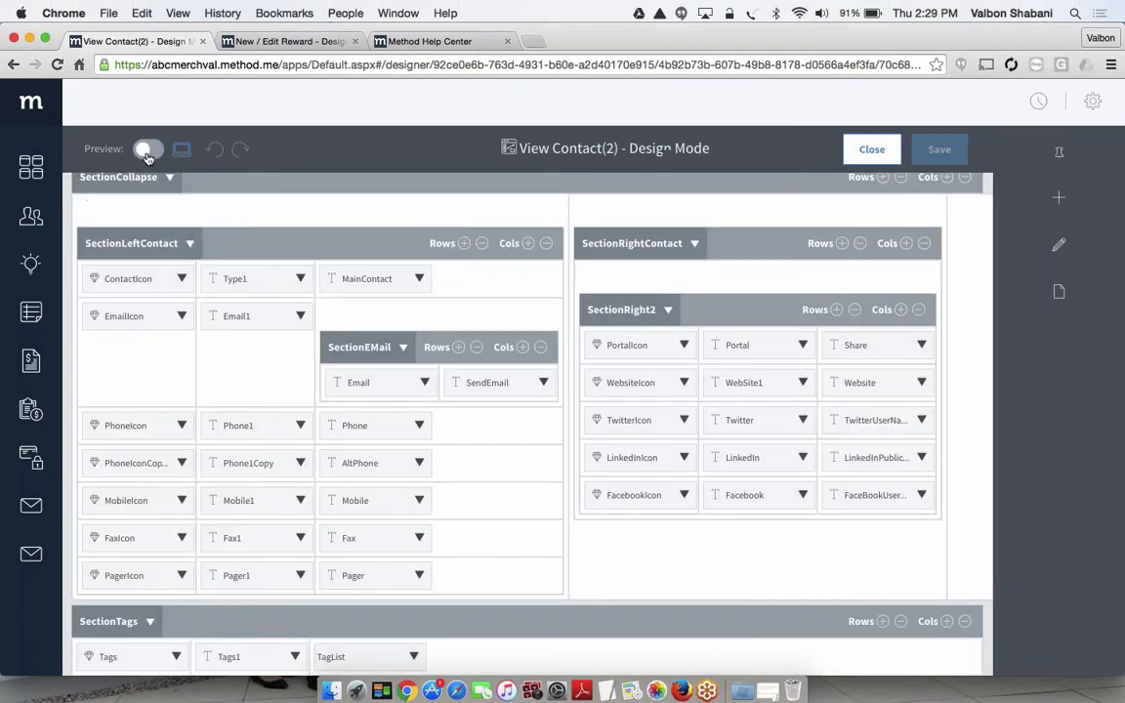
pyautogui.scroll(10, 509, 387)
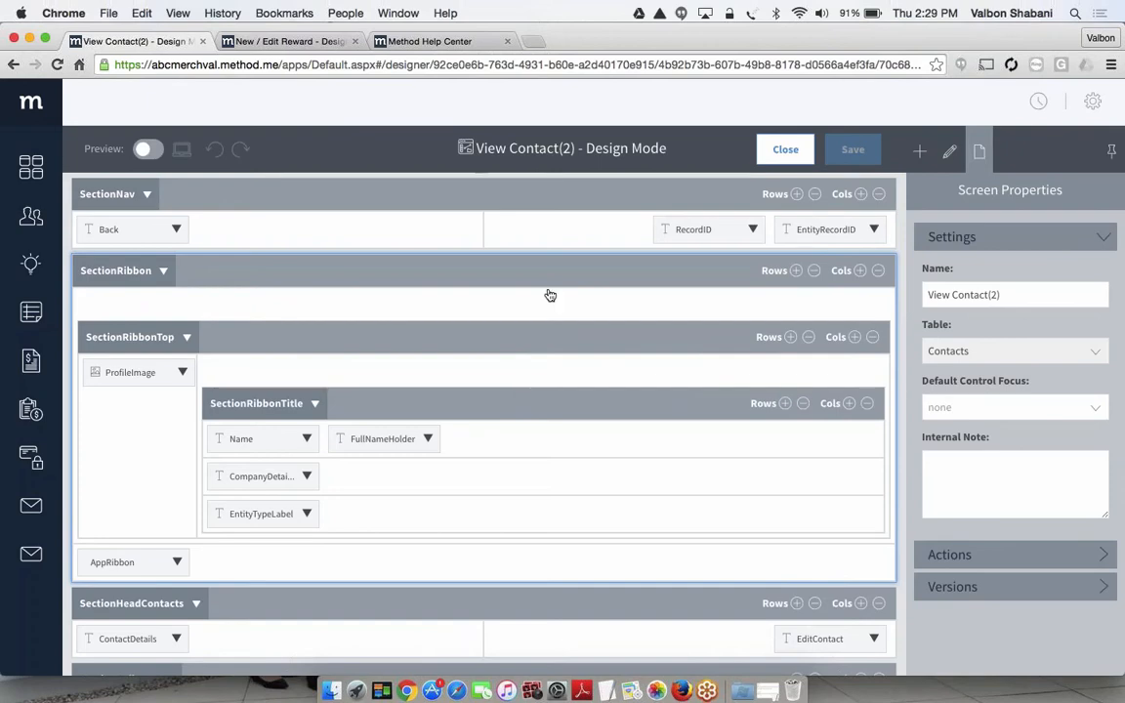
pyautogui.click(149, 149)
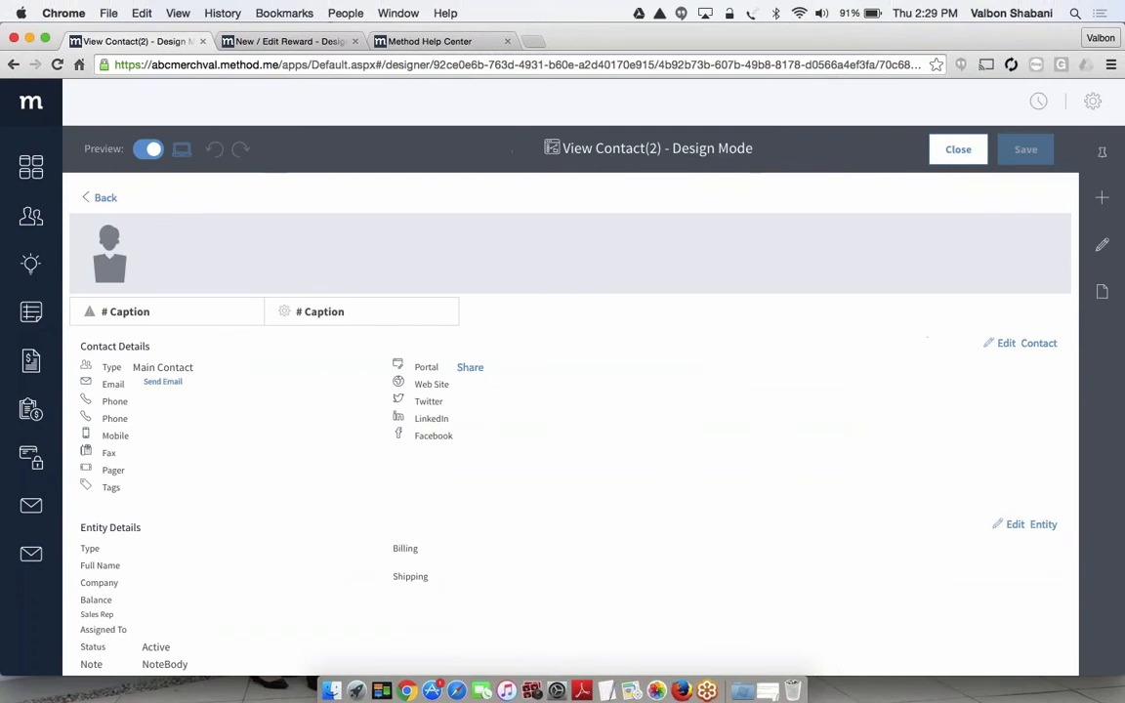
pyautogui.scroll(-1, 228, 452)
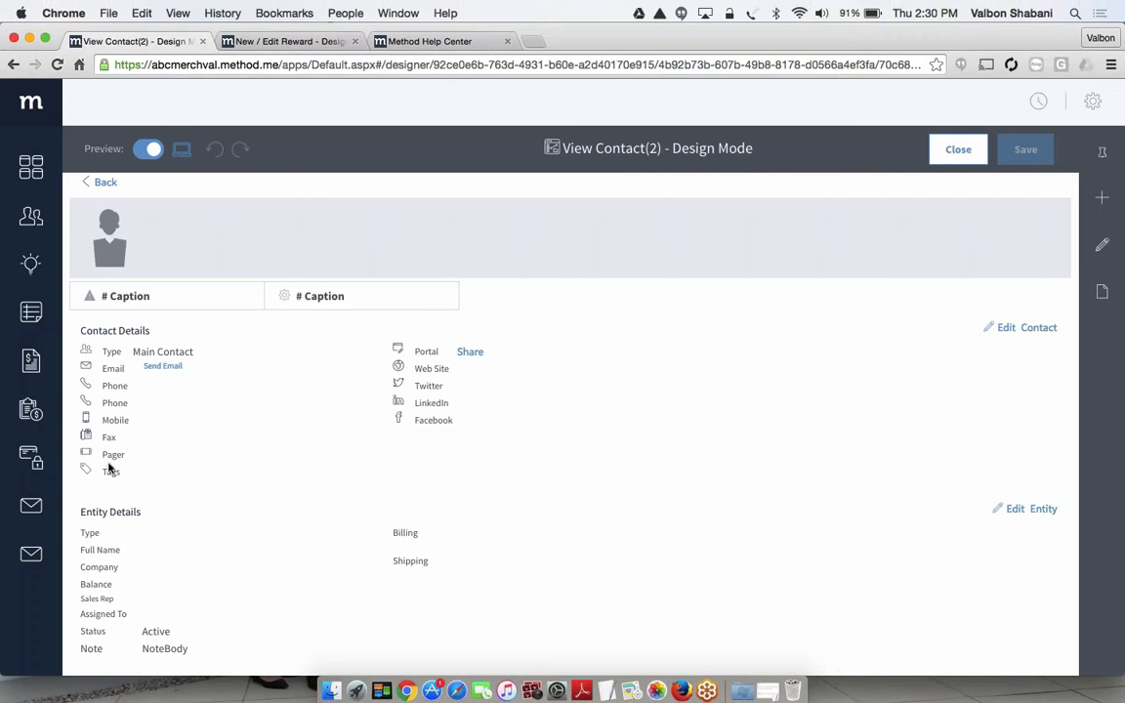
pyautogui.click(148, 150)
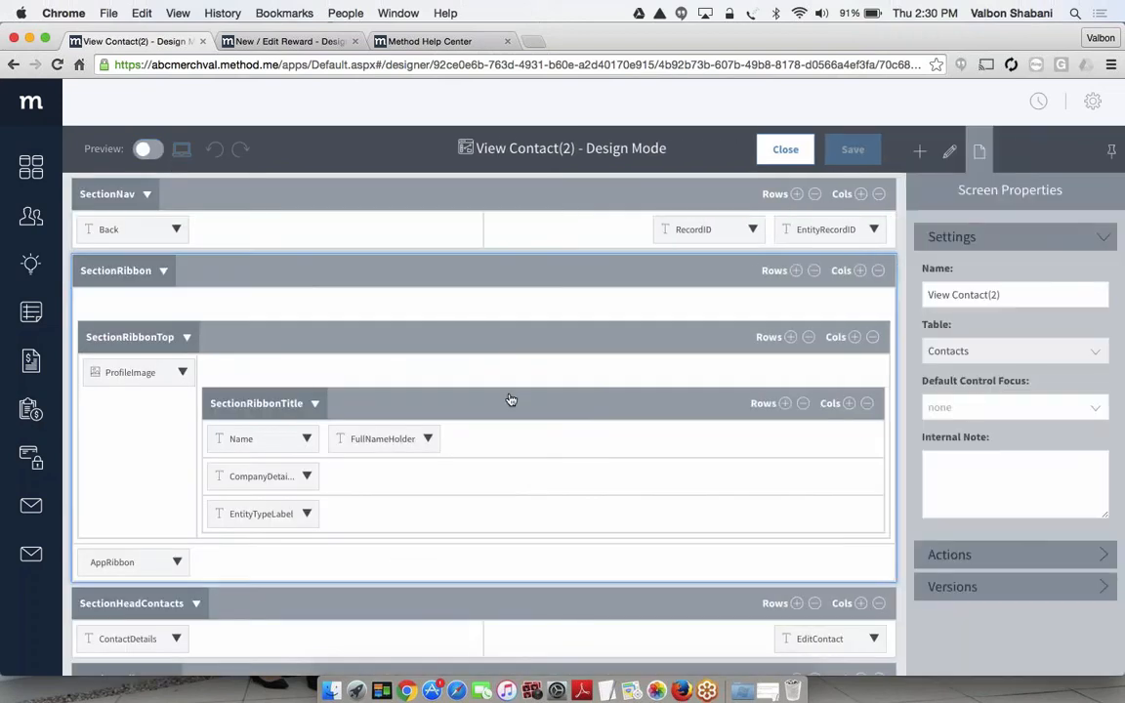
# Add one row at the end of SectionLeftContact, below the Pager row
pyautogui.scroll(-5, 510, 400)
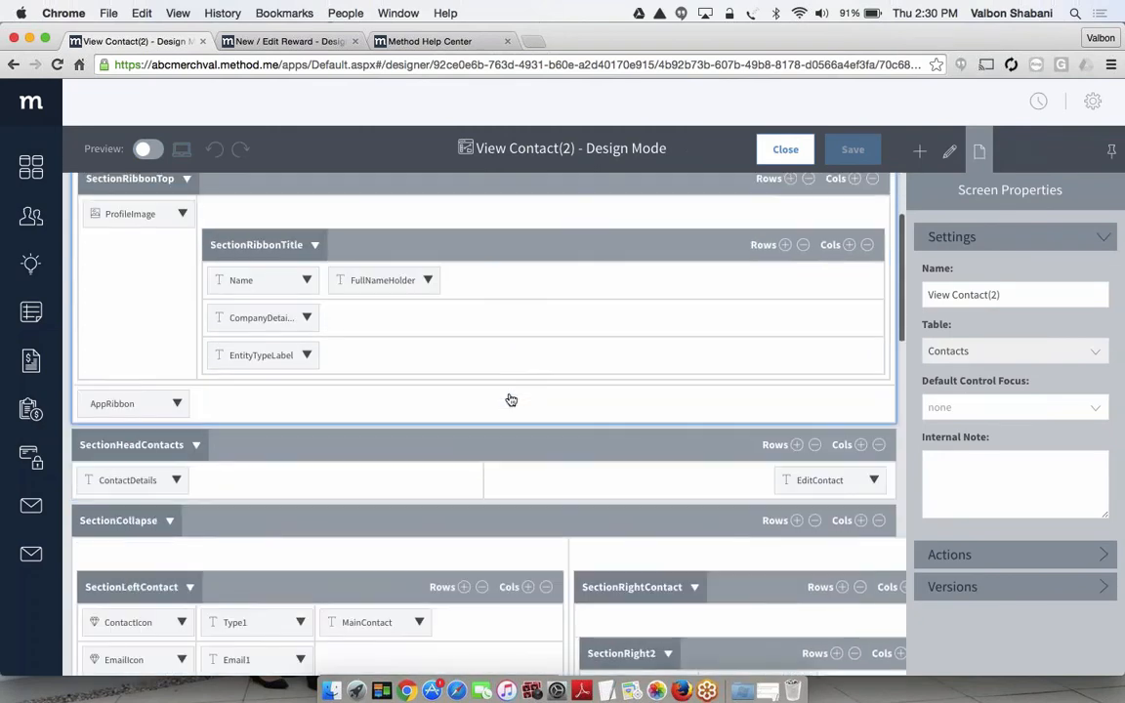
pyautogui.scroll(-10, 101, 440)
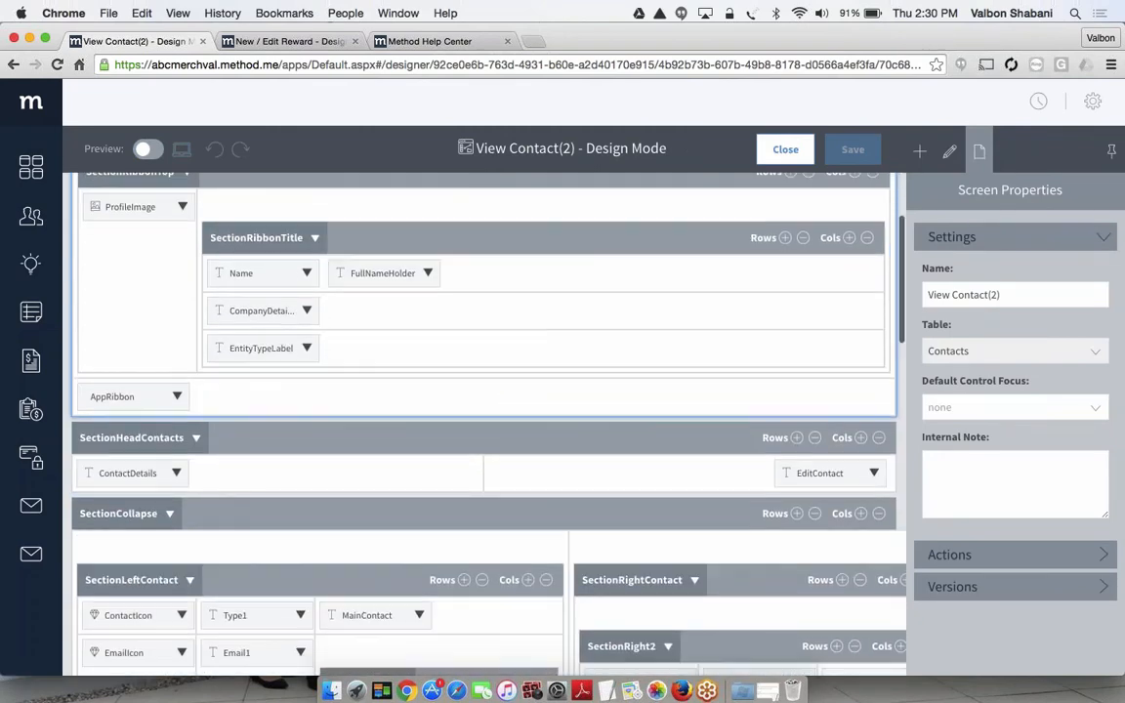
pyautogui.scroll(-2, 201, 536)
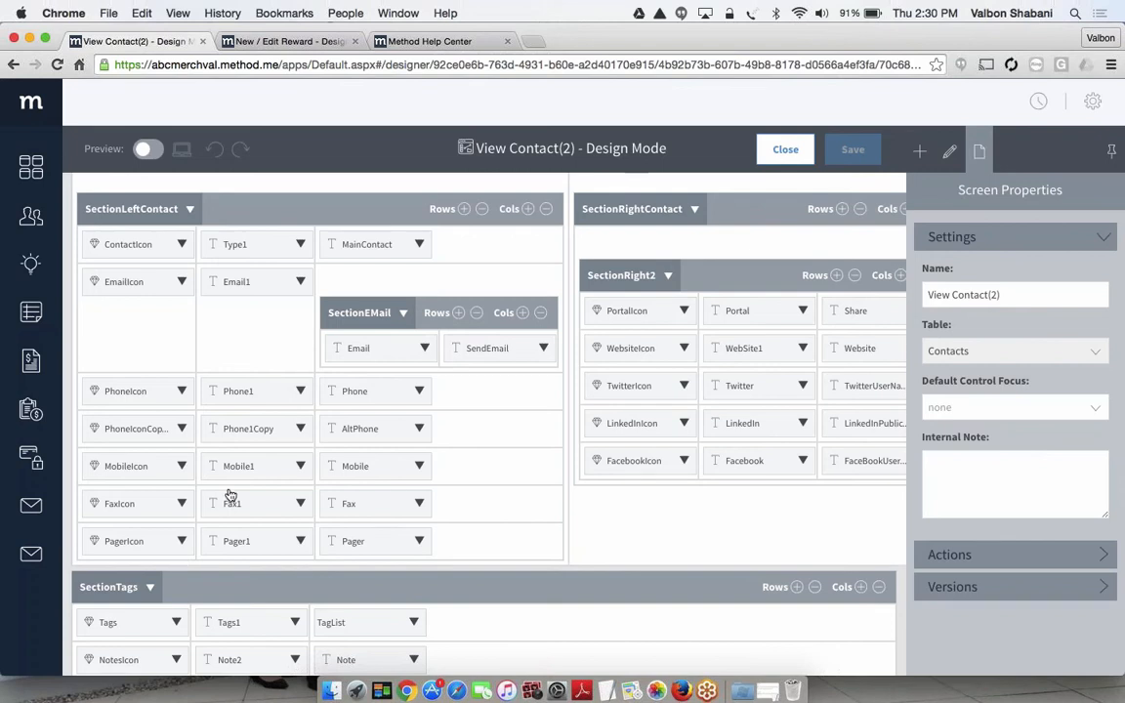
pyautogui.click(465, 210)
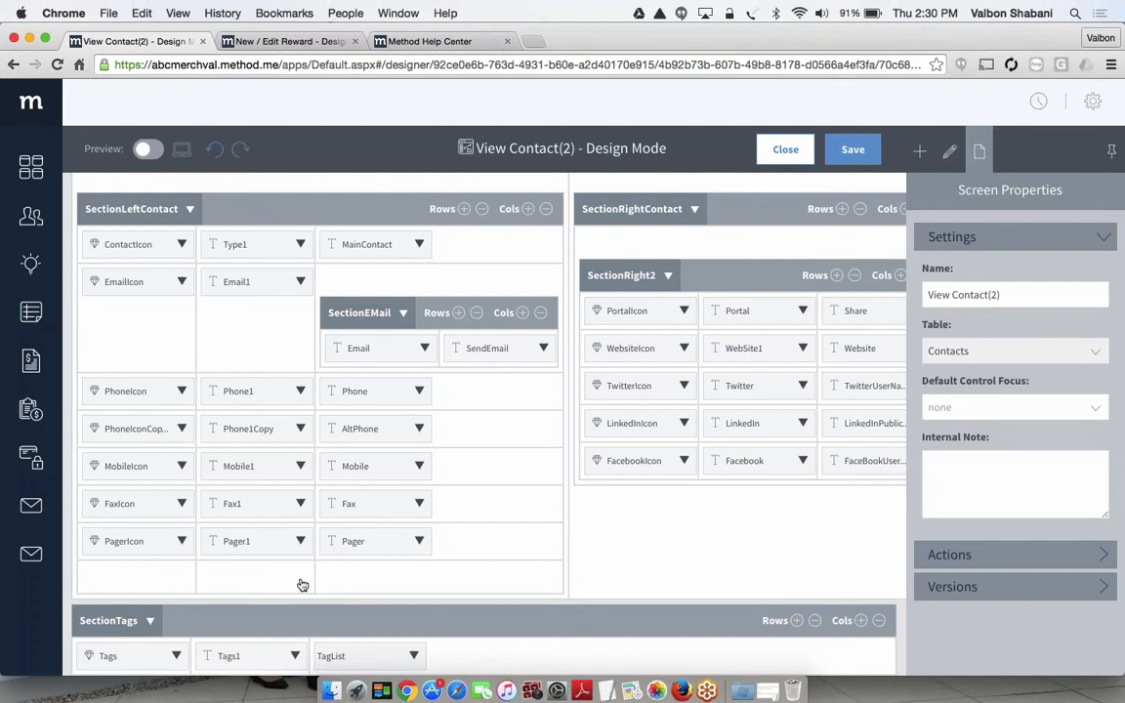
# Find the ContactBirthdate field by searching for "contact" and place it below Pager in the third column of SectionLeftContact's last row
pyautogui.click(361, 585)
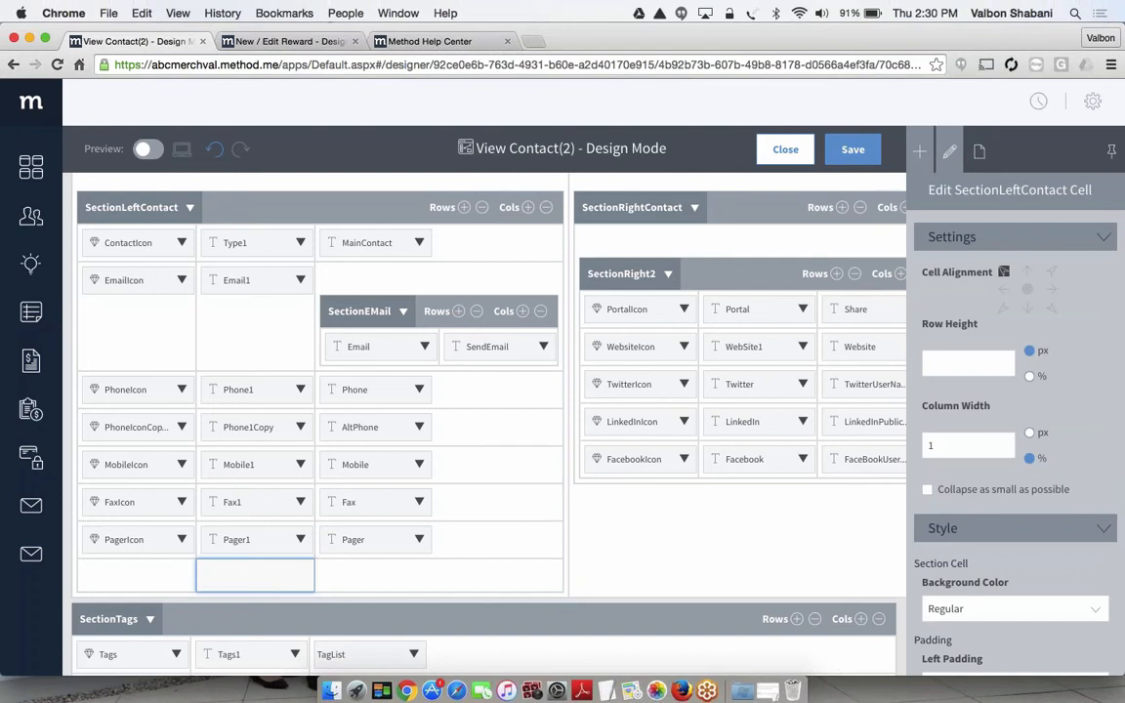
pyautogui.click(921, 156)
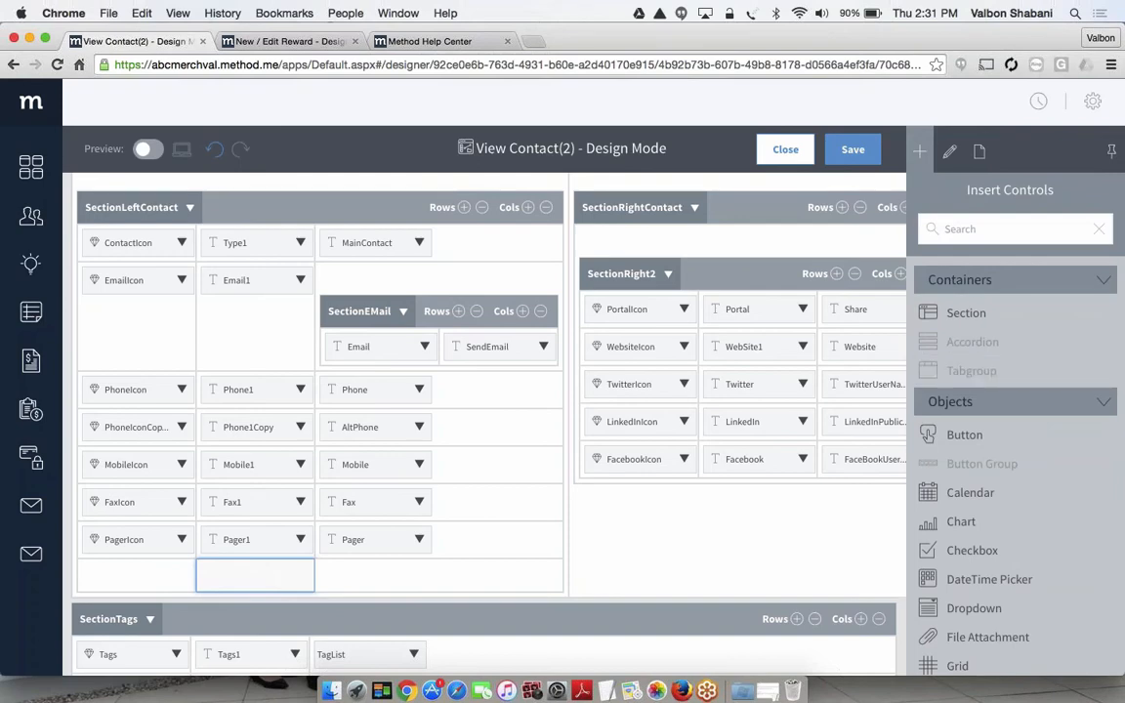
pyautogui.scroll(-10, 1010, 418)
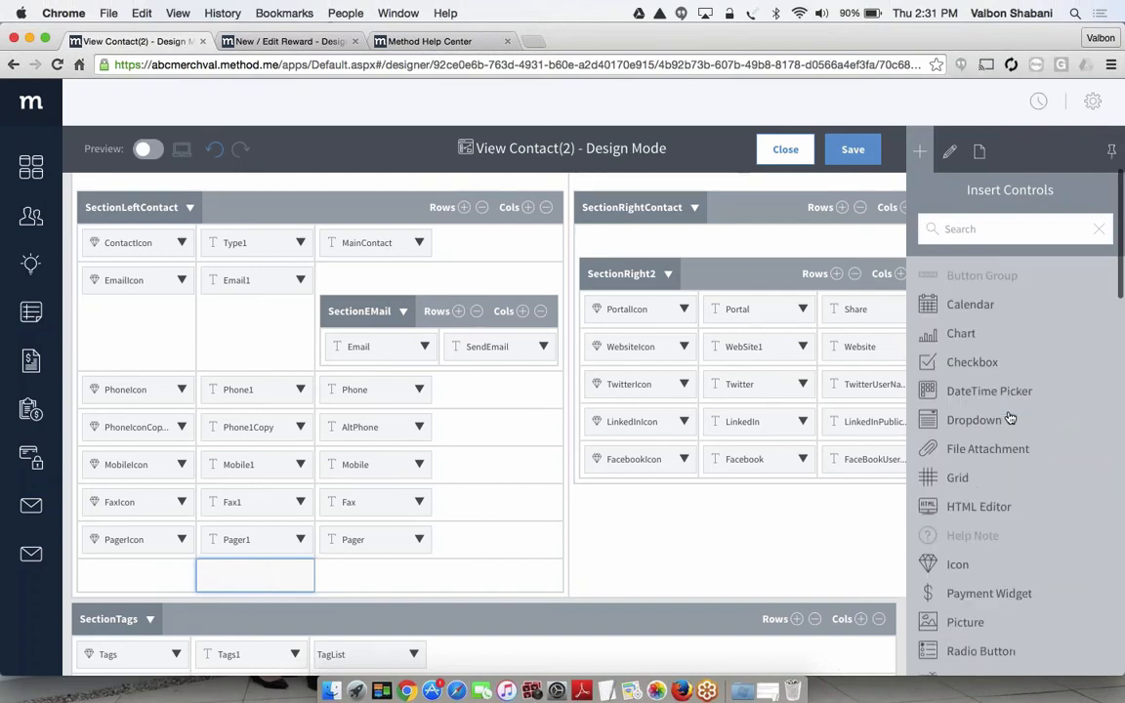
pyautogui.scroll(-4, 989, 408)
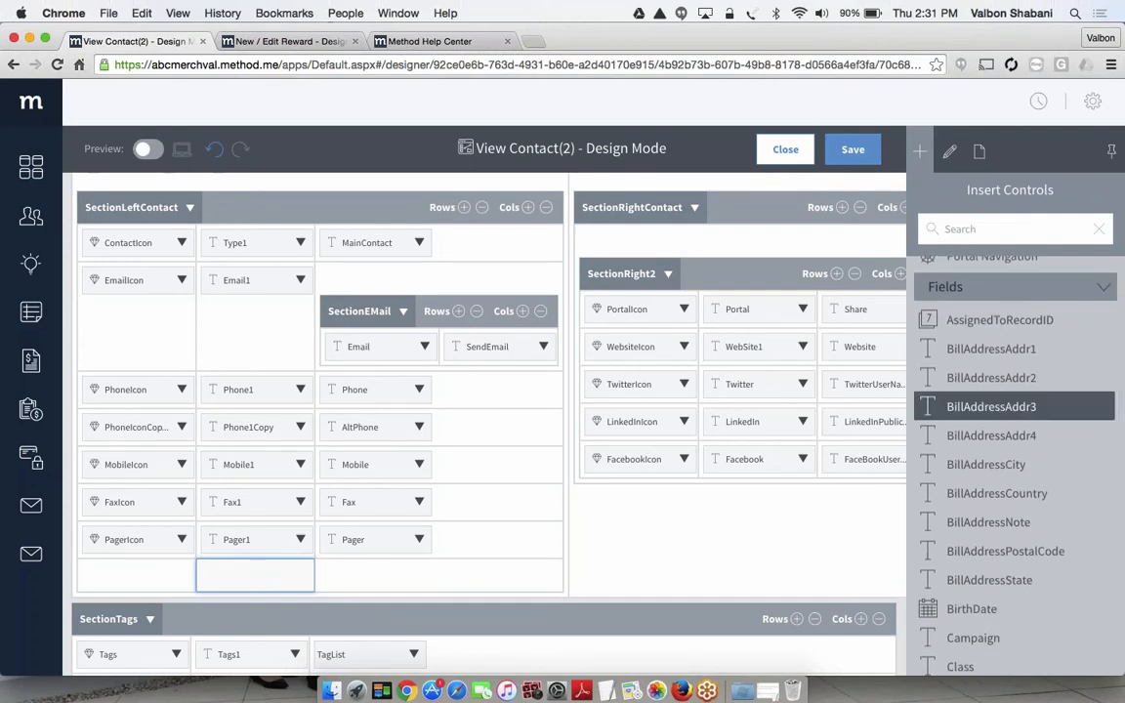
pyautogui.scroll(-8, 989, 408)
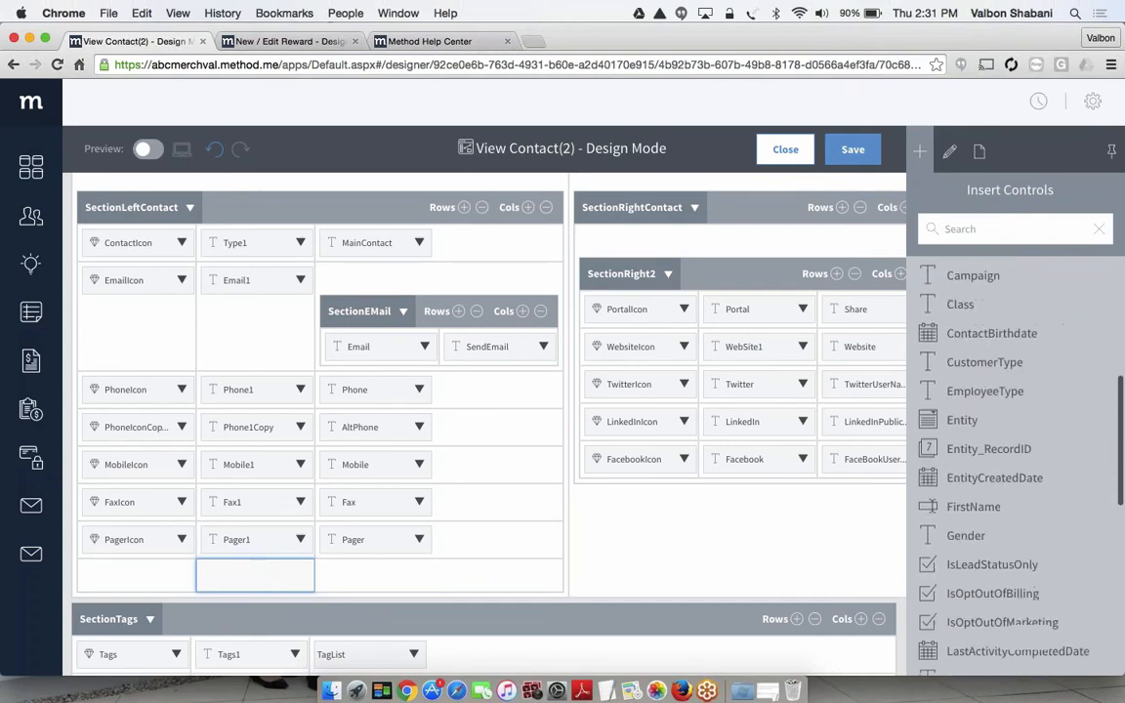
pyautogui.scroll(-5, 989, 408)
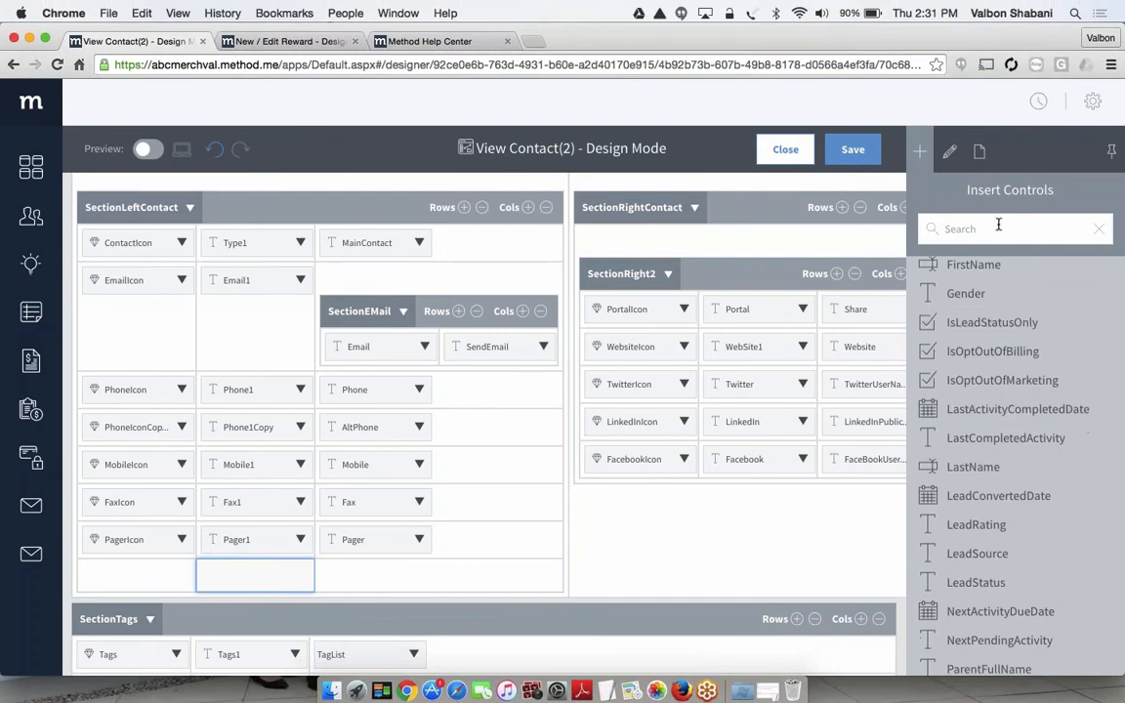
pyautogui.write('contrac')
pyautogui.press('BackSpace')
pyautogui.press('BackSpace')
pyautogui.press('BackSpace')
pyautogui.press('BackSpace')
pyautogui.write('tac')
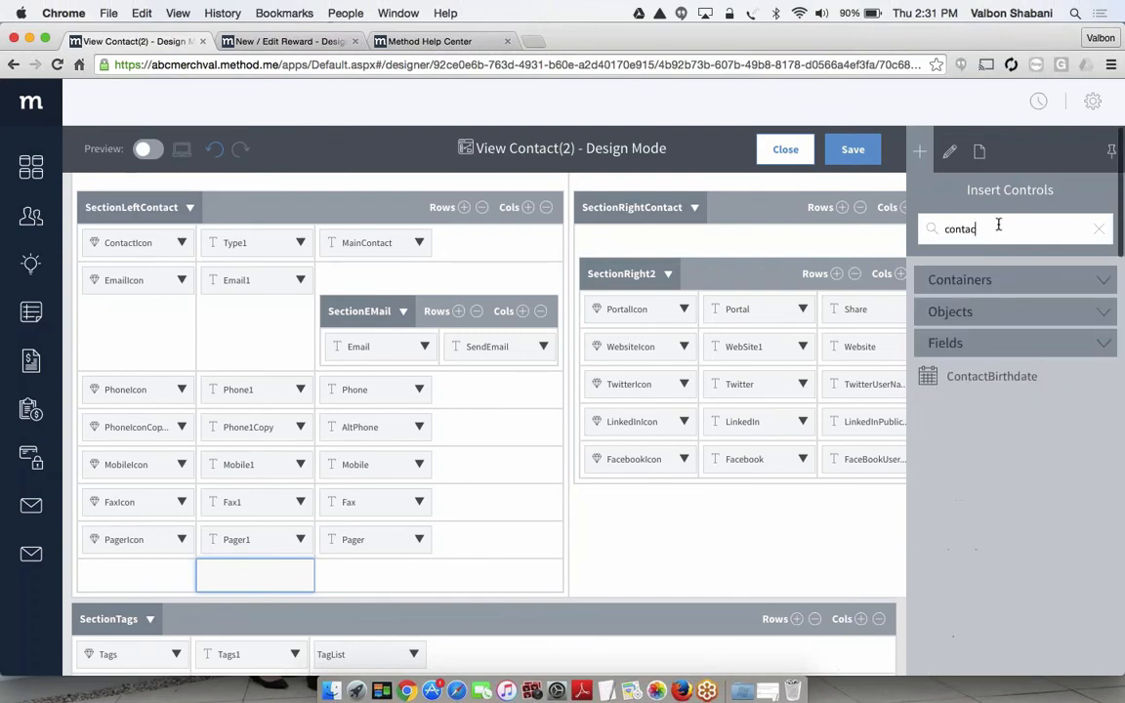
pyautogui.write('t')
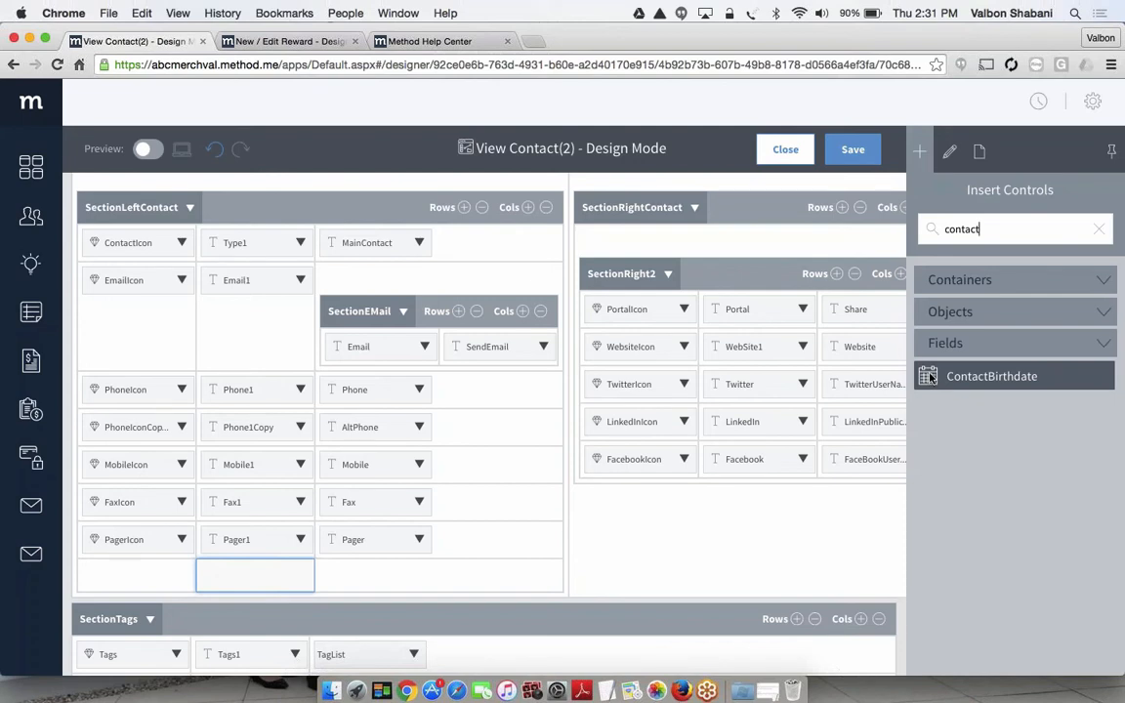
pyautogui.moveTo(928, 378); pyautogui.dragTo(426, 576)
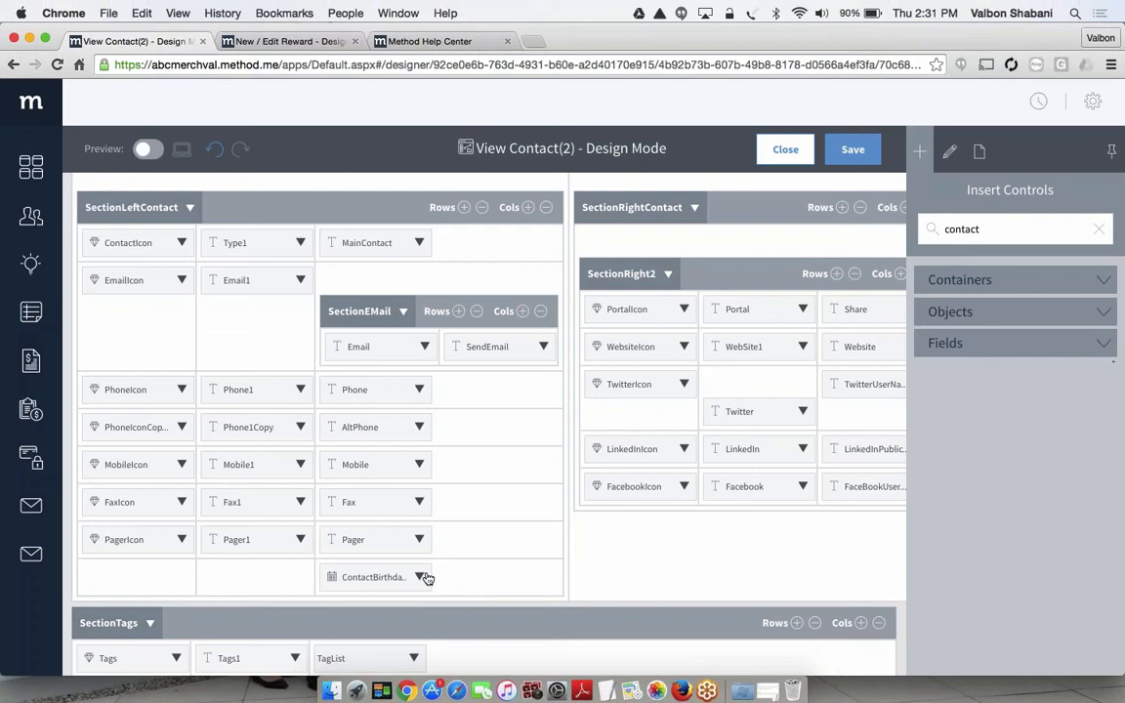
# Preview the View Contact(2) screen, check the ContactBirthdate date picker's calendar, and return to the design layout
pyautogui.click(149, 149)
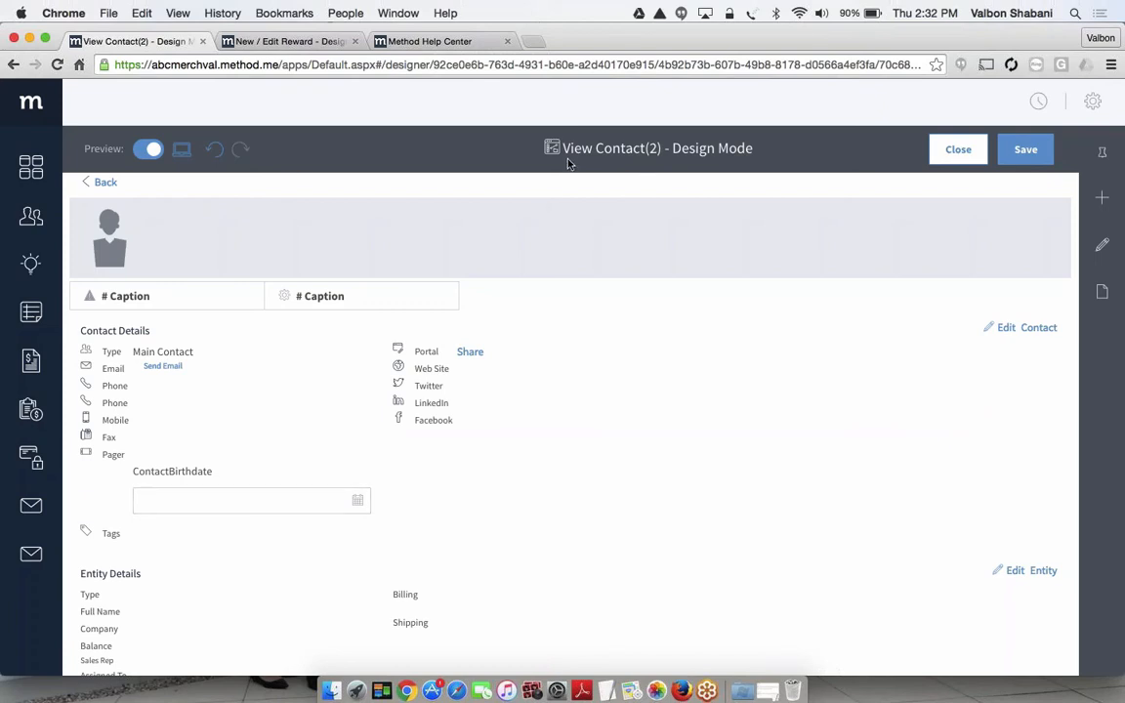
pyautogui.click(357, 501)
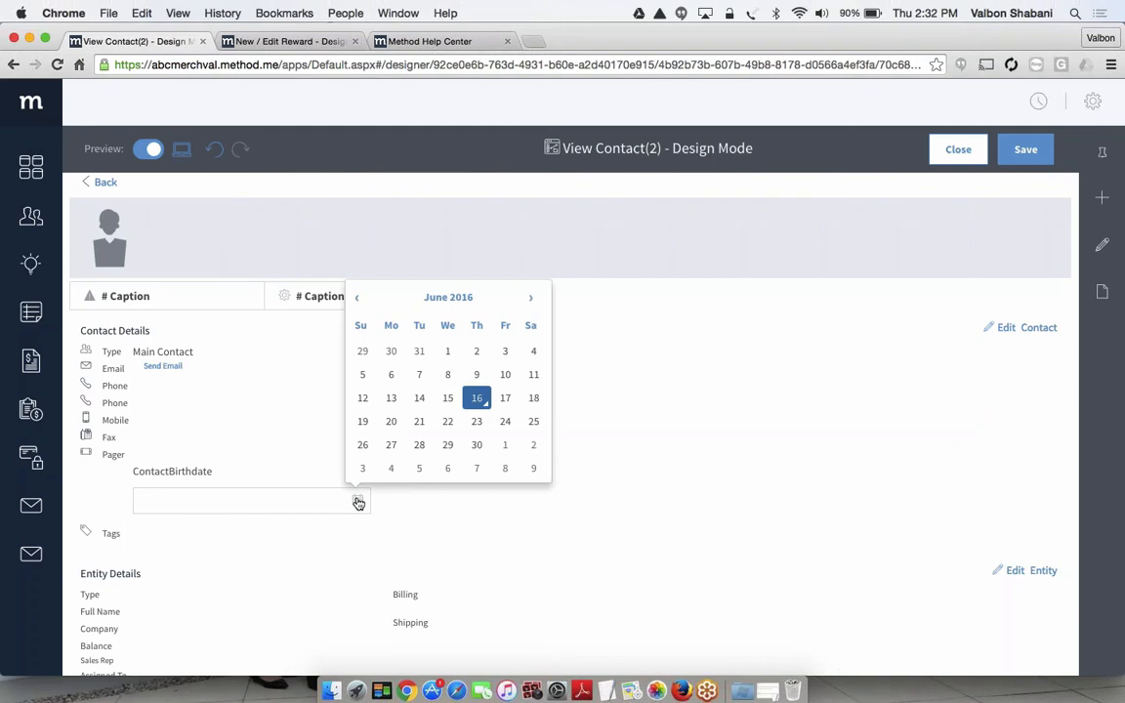
pyautogui.click(303, 431)
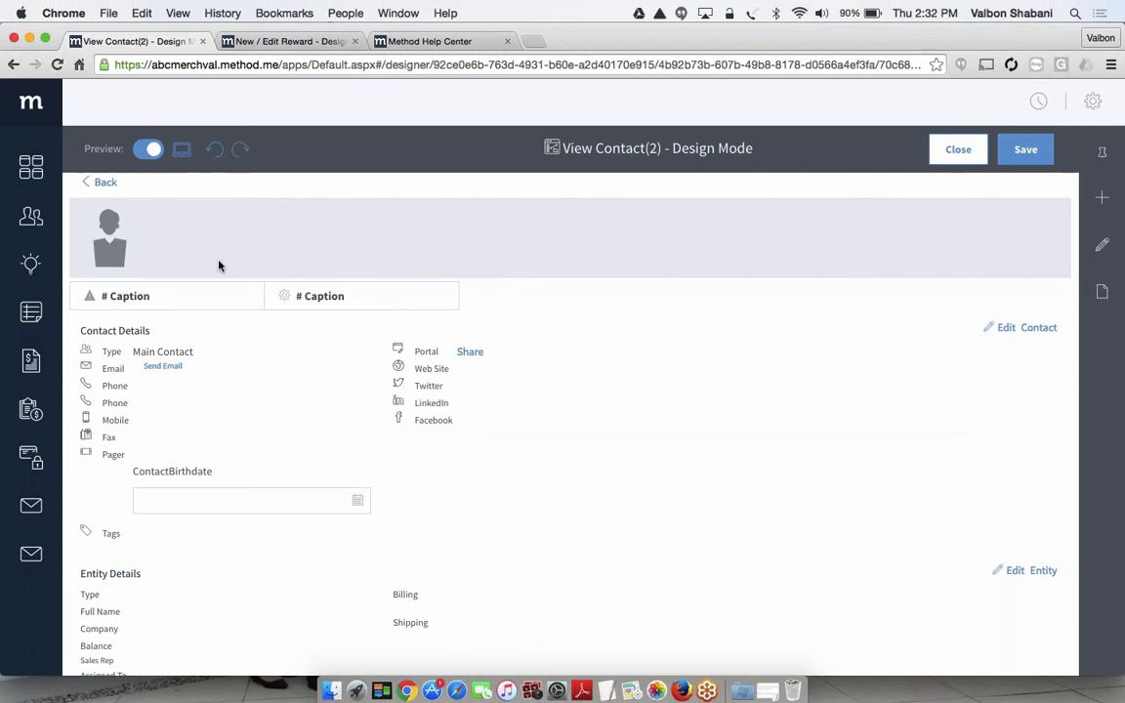
pyautogui.click(146, 152)
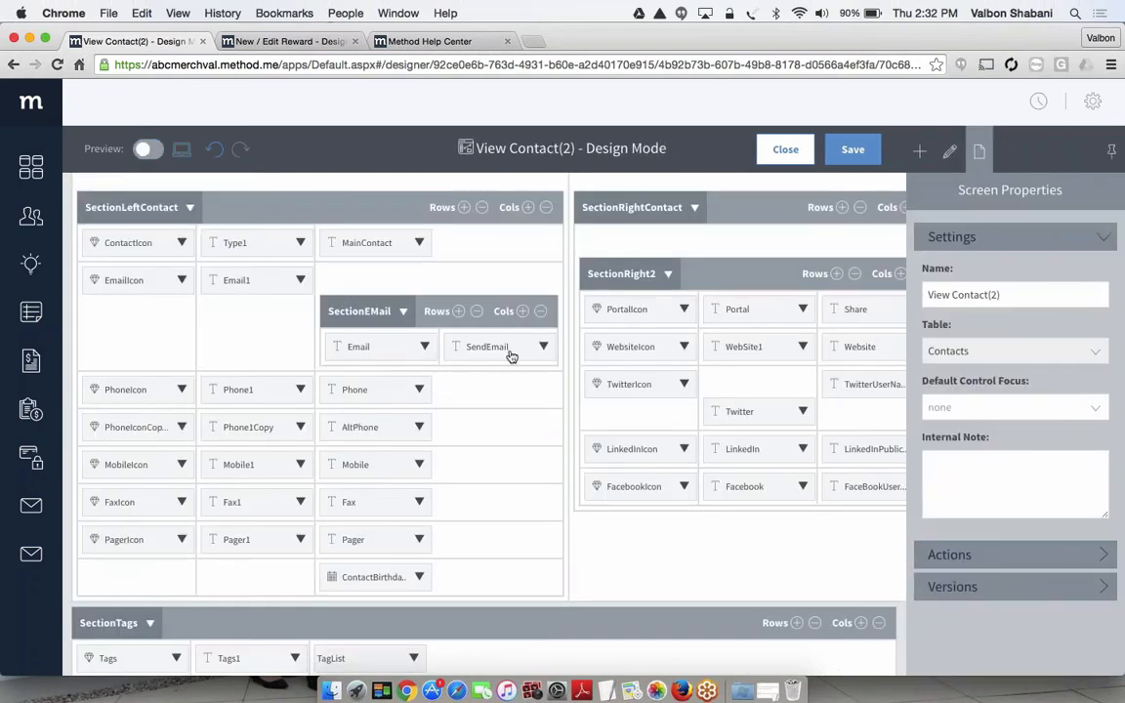
# Clear the "contact" search from the list of insertable controls
pyautogui.click(920, 154)
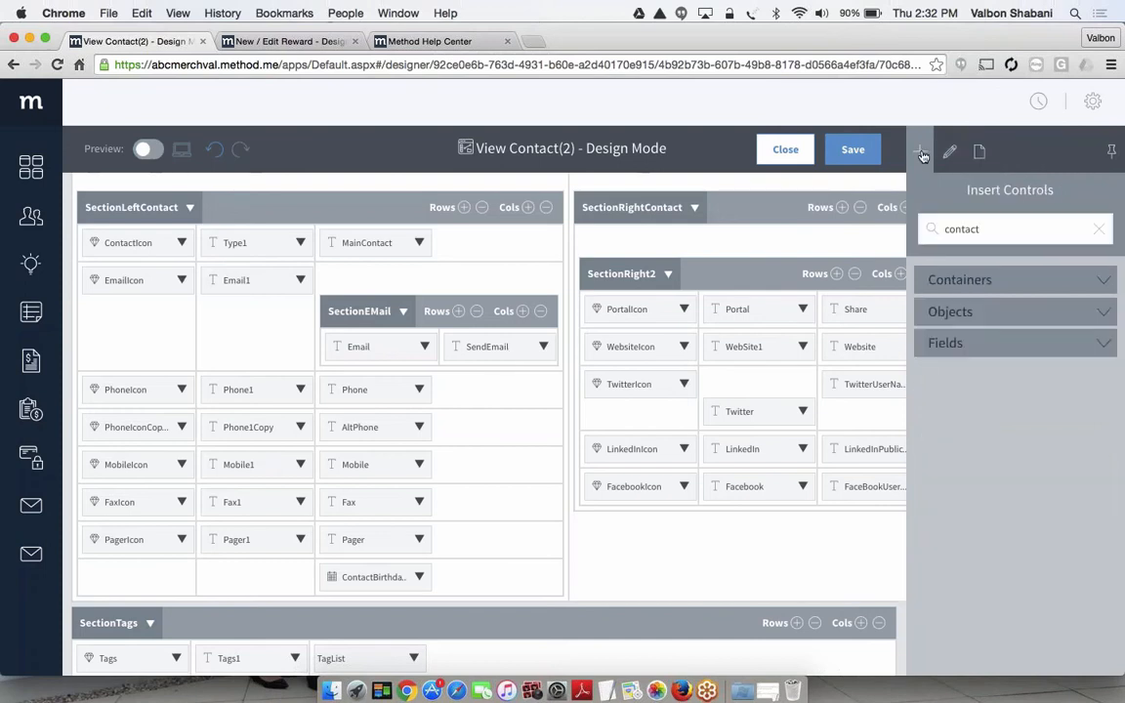
pyautogui.click(990, 229)
pyautogui.press('BackSpace')
pyautogui.press('BackSpace')
pyautogui.press('BackSpace')
pyautogui.press('BackSpace')
pyautogui.press('BackSpace')
pyautogui.press('BackSpace')
pyautogui.press('BackSpace')
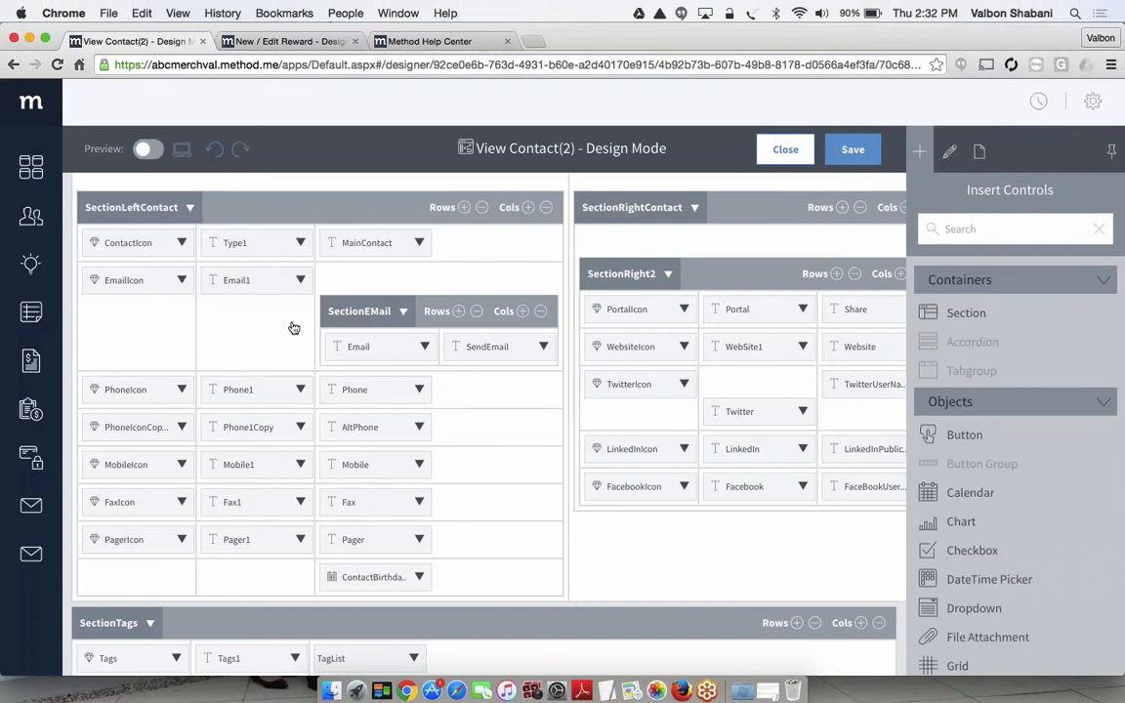
# Change the ContactBirthdate field in SectionLeftContact to display as Text
pyautogui.click(374, 579)
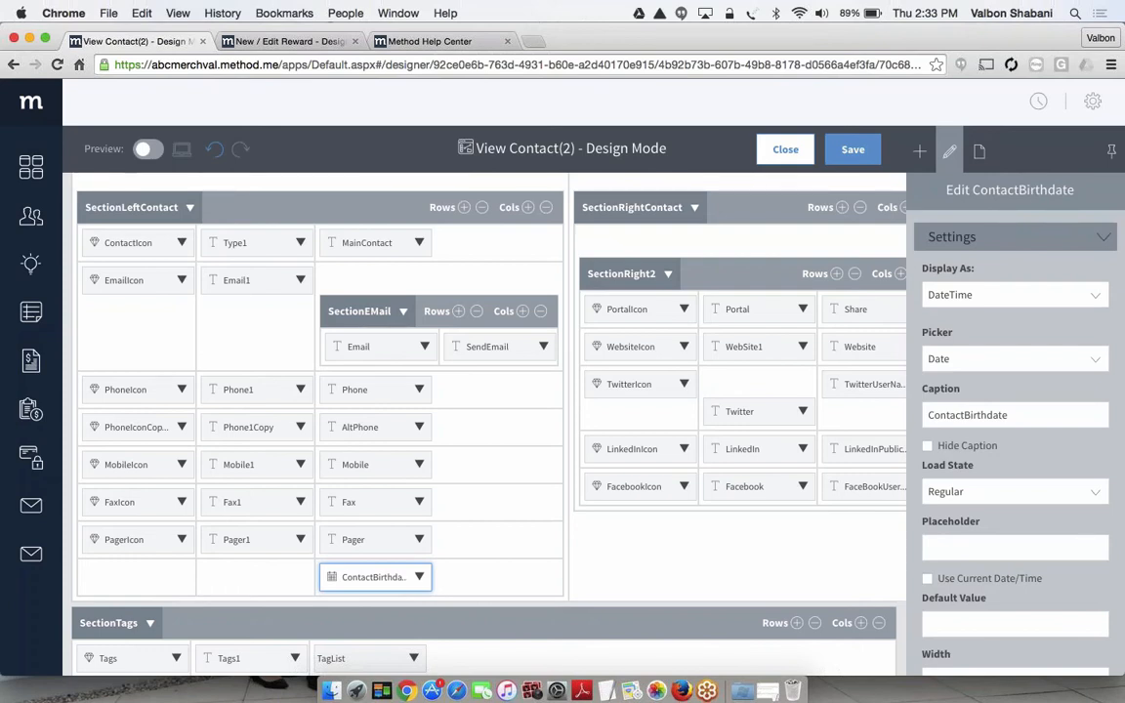
pyautogui.click(1005, 296)
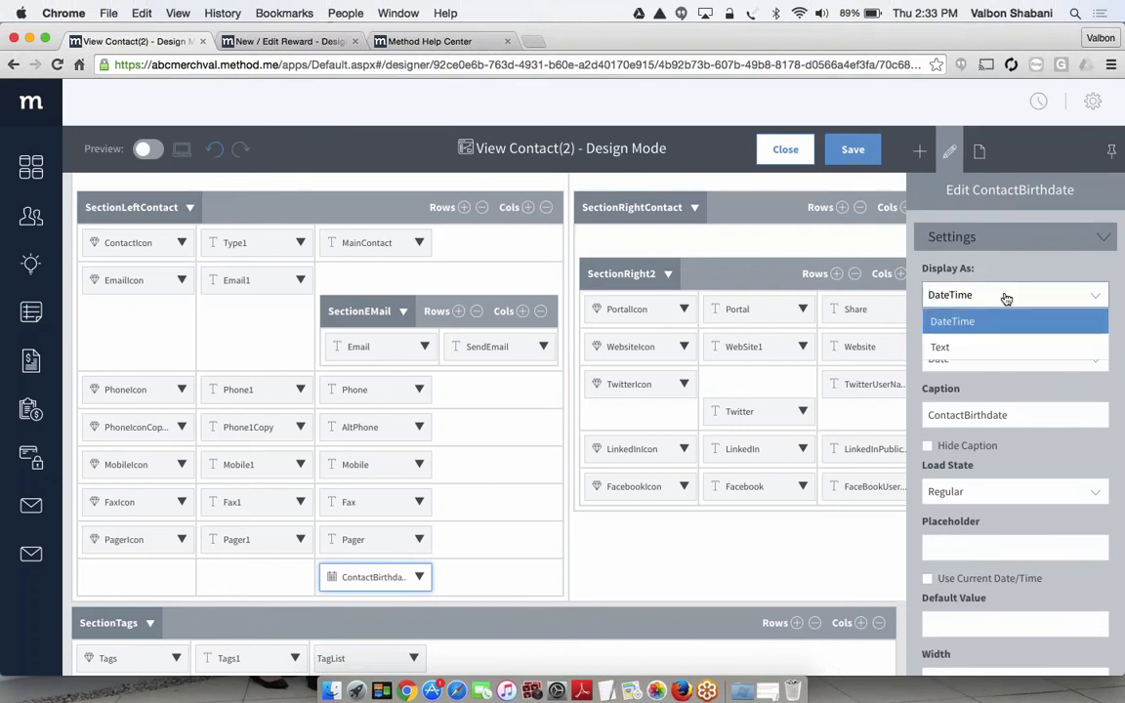
pyautogui.scroll(-1, 1001, 303)
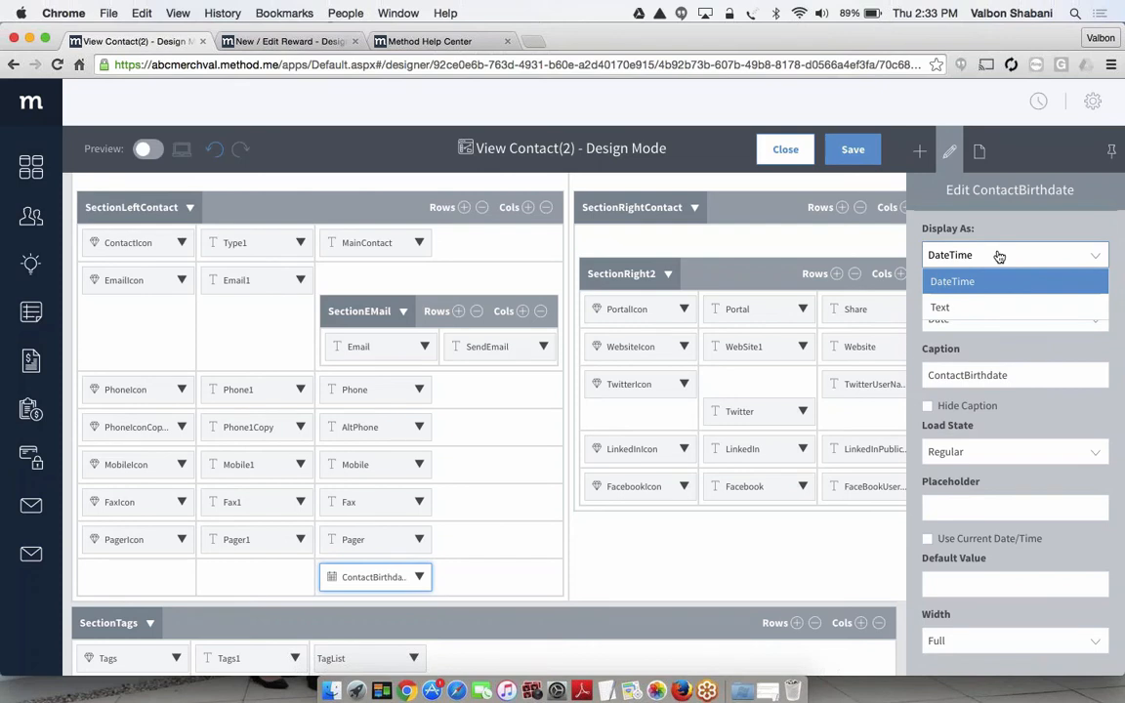
pyautogui.click(935, 309)
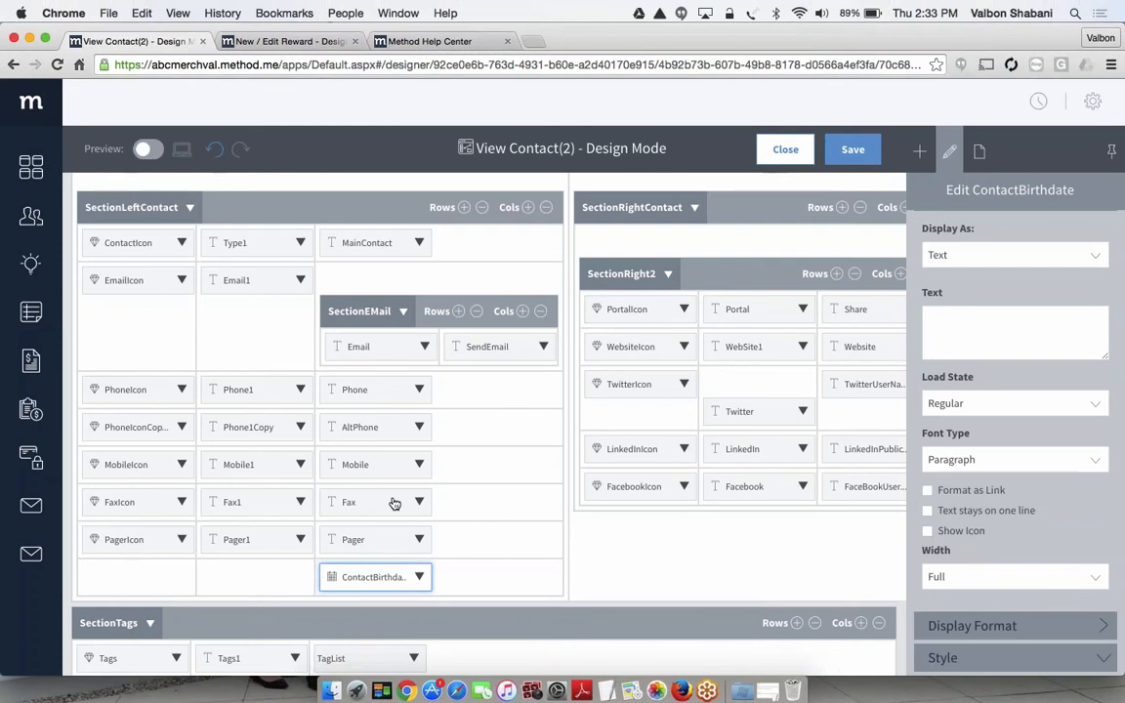
# Set the ContactBirthdate field's display format to Short Date
pyautogui.scroll(-2, 963, 532)
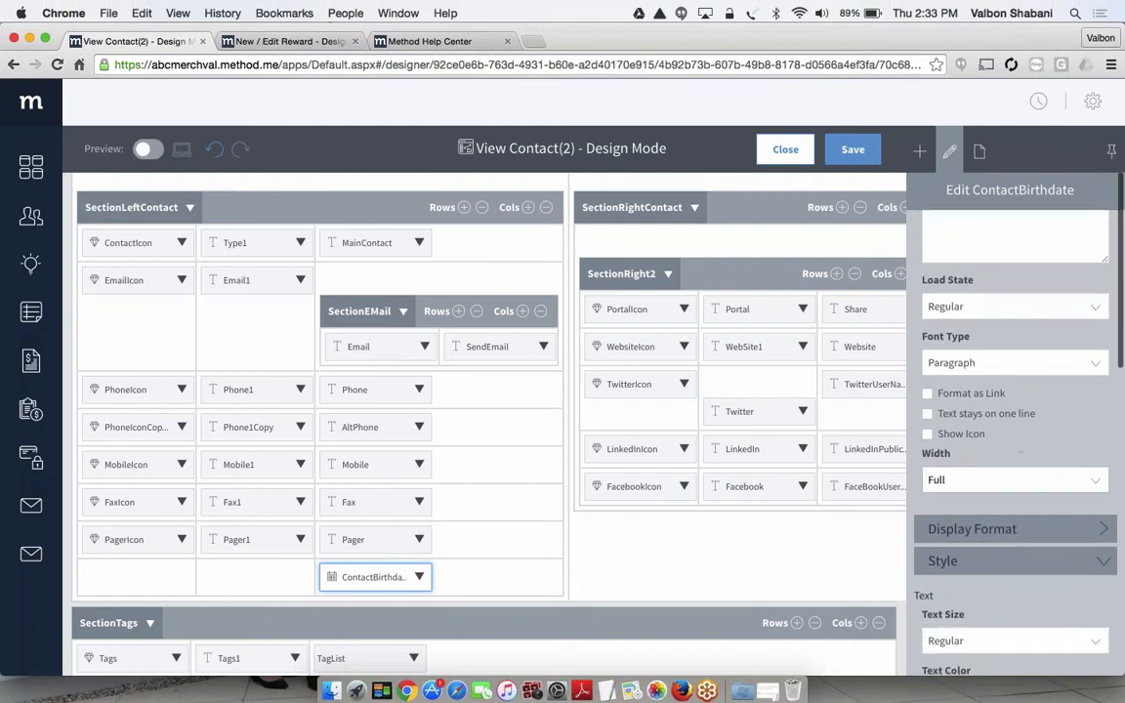
pyautogui.click(962, 529)
pyautogui.scroll(-1, 961, 532)
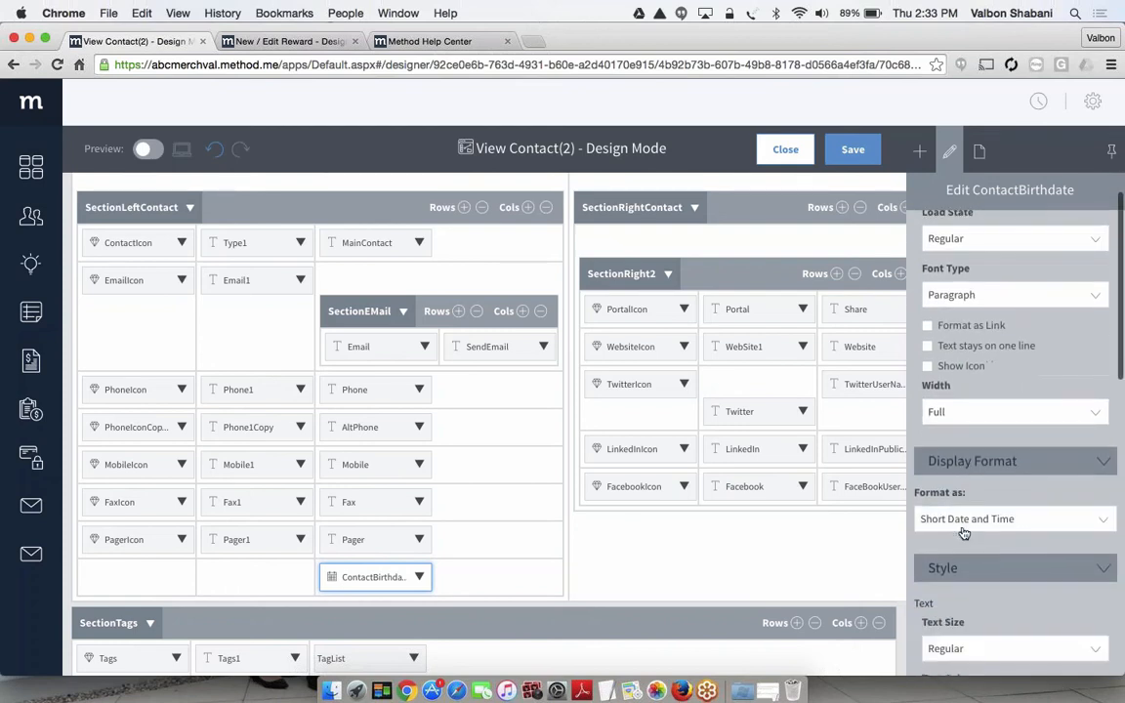
pyautogui.click(1050, 527)
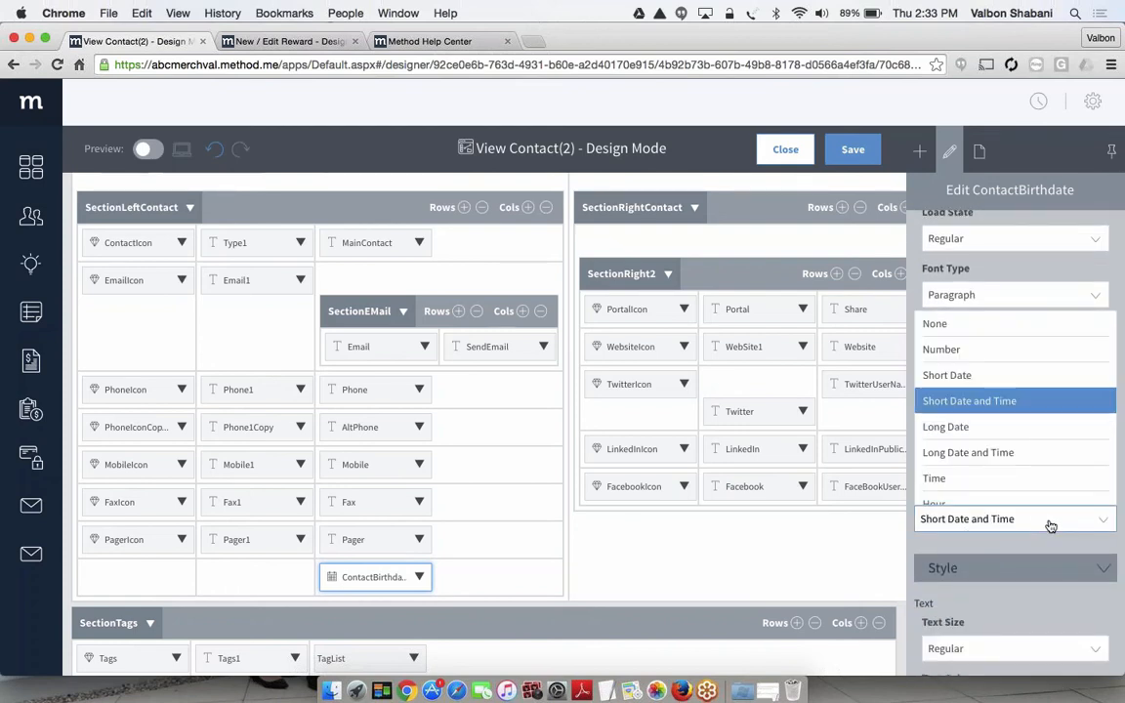
pyautogui.click(993, 383)
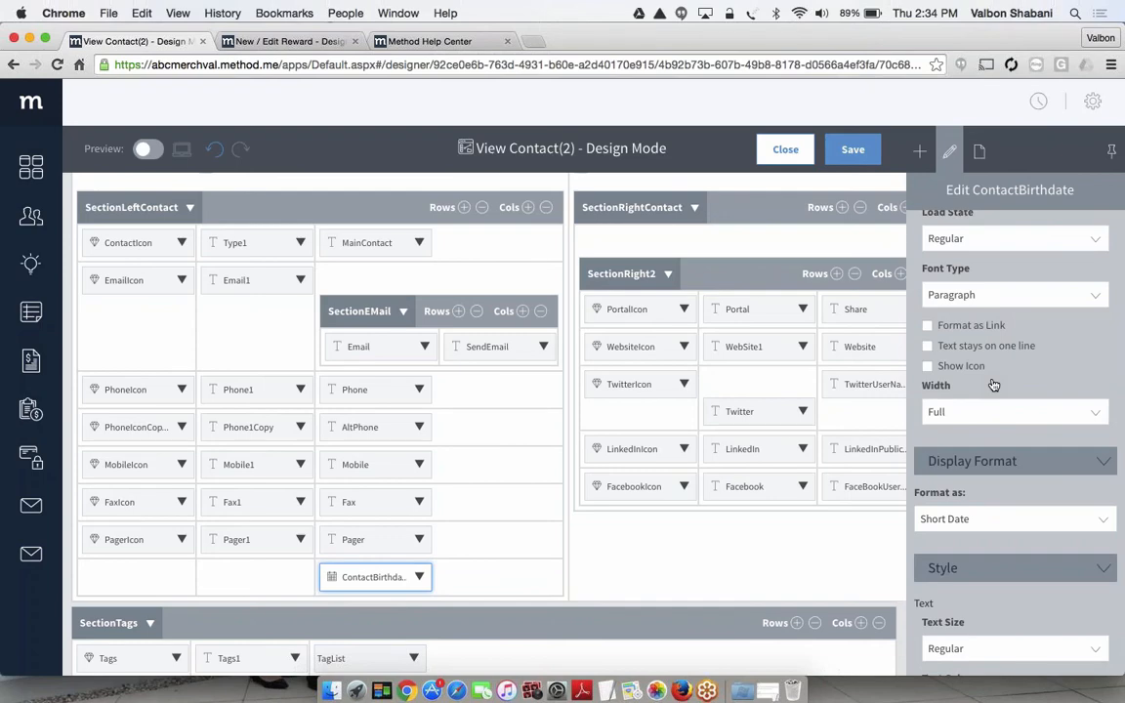
# Preview the contact details area to check the text-style birthdate field, and return to the design layout
pyautogui.click(150, 149)
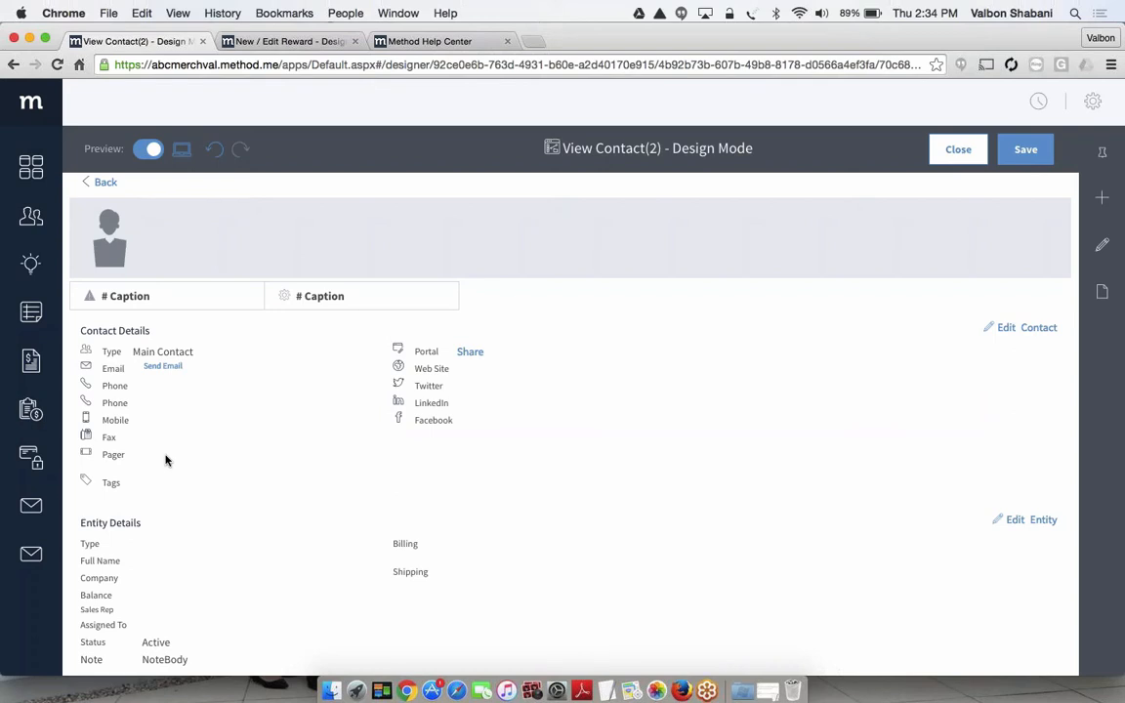
pyautogui.click(148, 152)
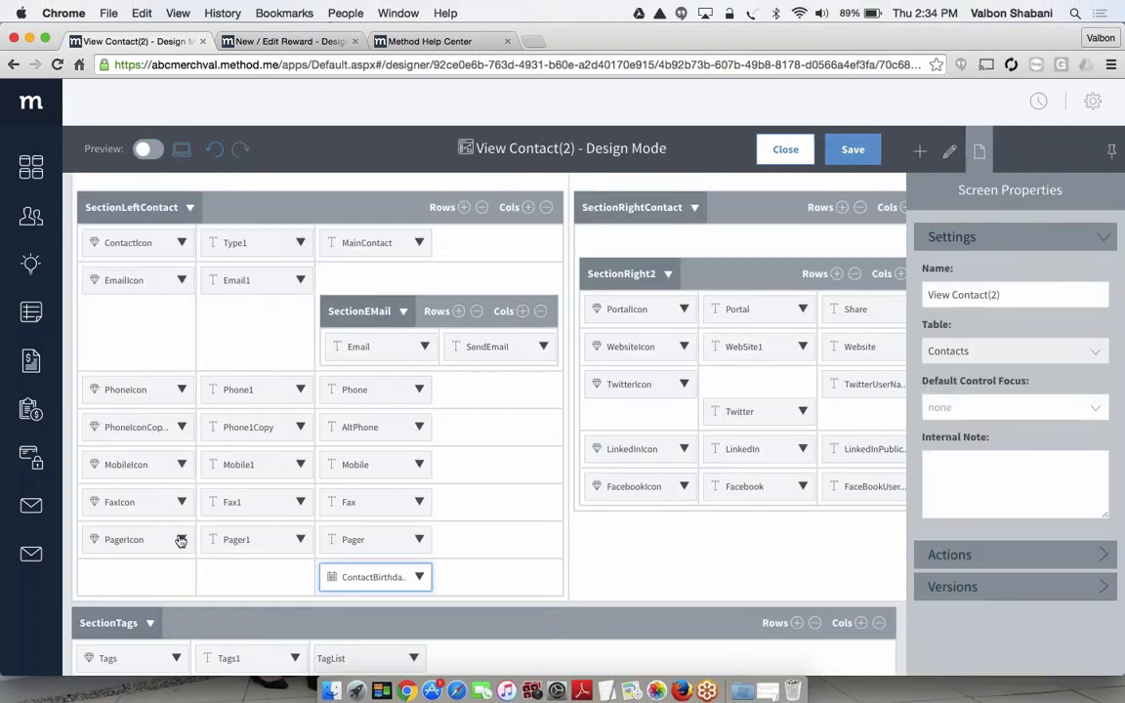
pyautogui.click(149, 148)
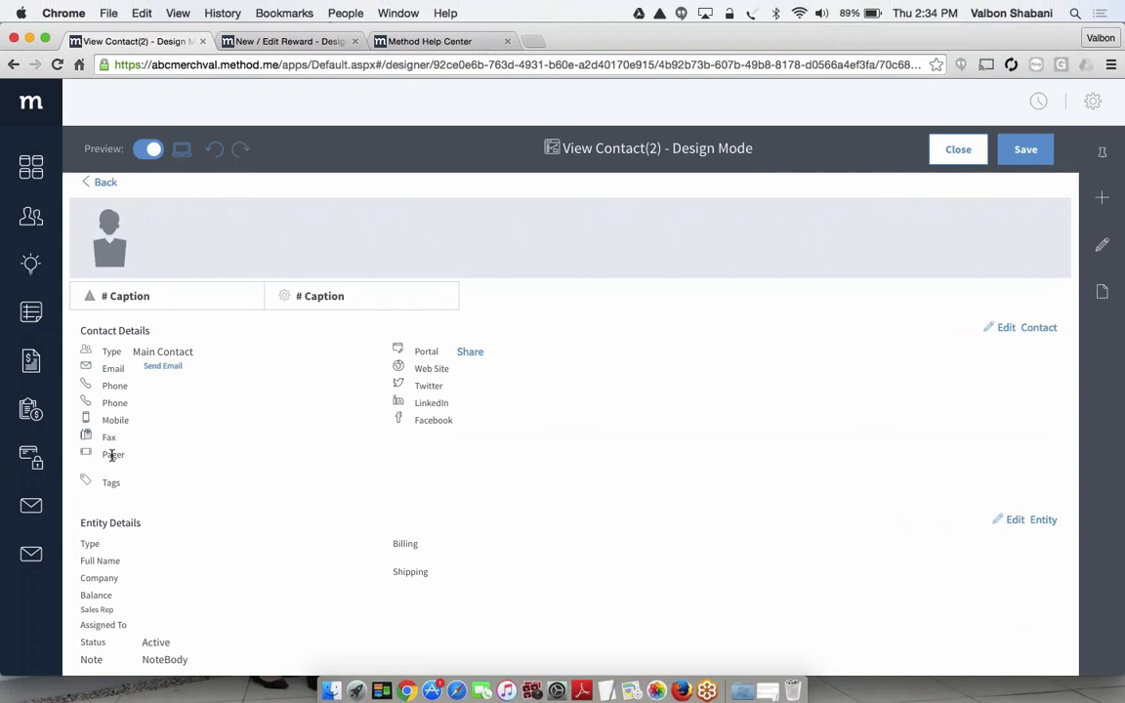
pyautogui.click(148, 149)
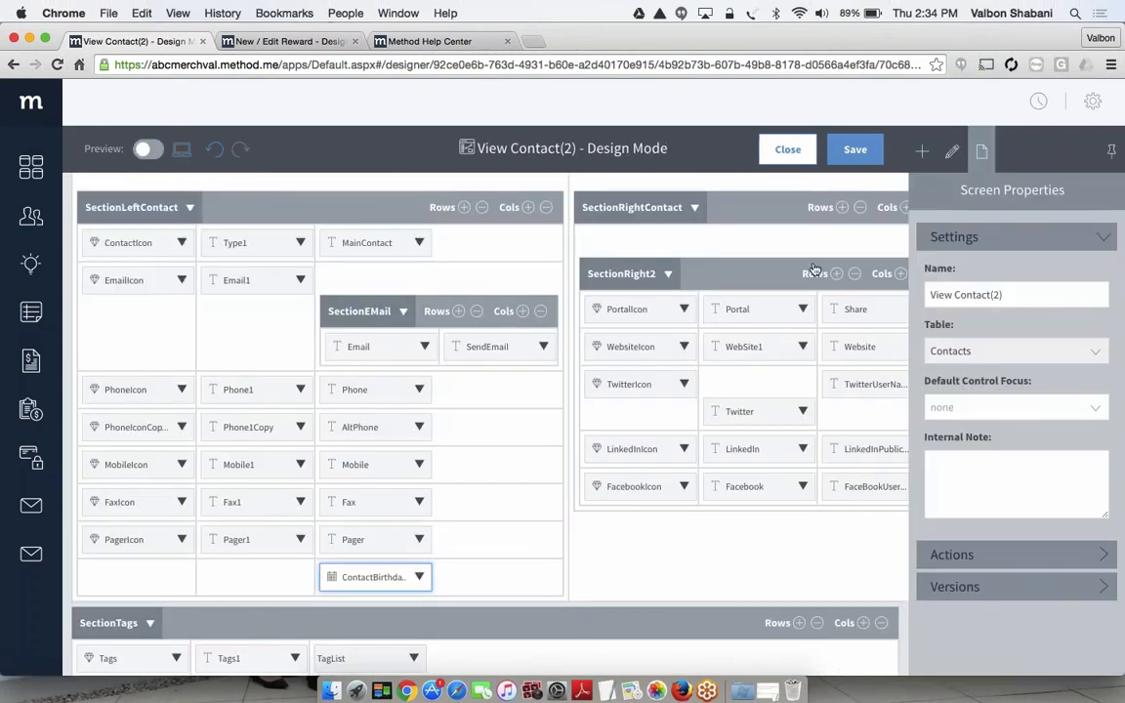
# Insert an Icon control in the first column of the ContactBirthdate row in SectionLeftContact
pyautogui.click(919, 154)
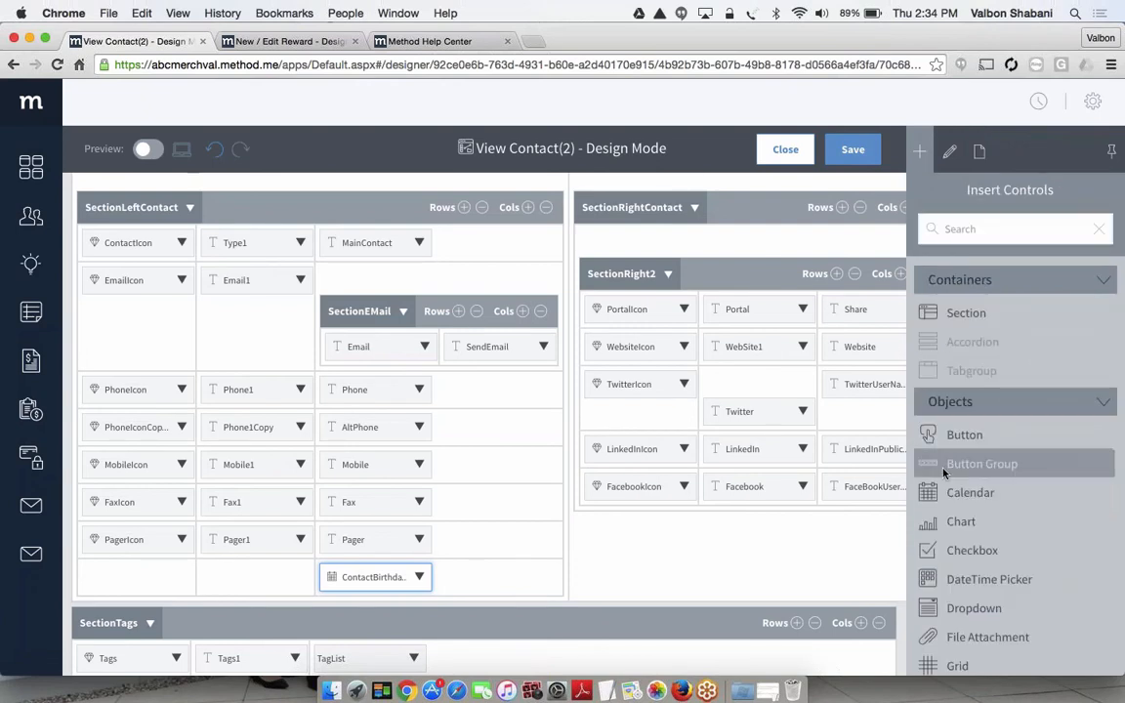
pyautogui.scroll(-5, 943, 488)
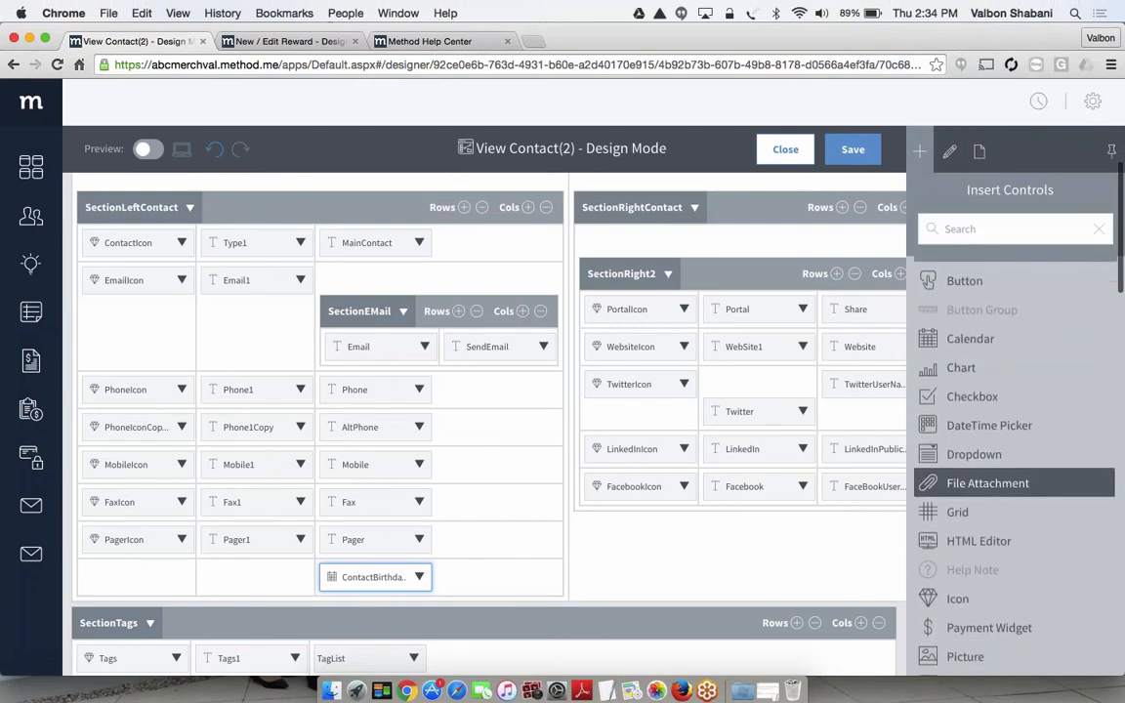
pyautogui.scroll(-2, 1013, 483)
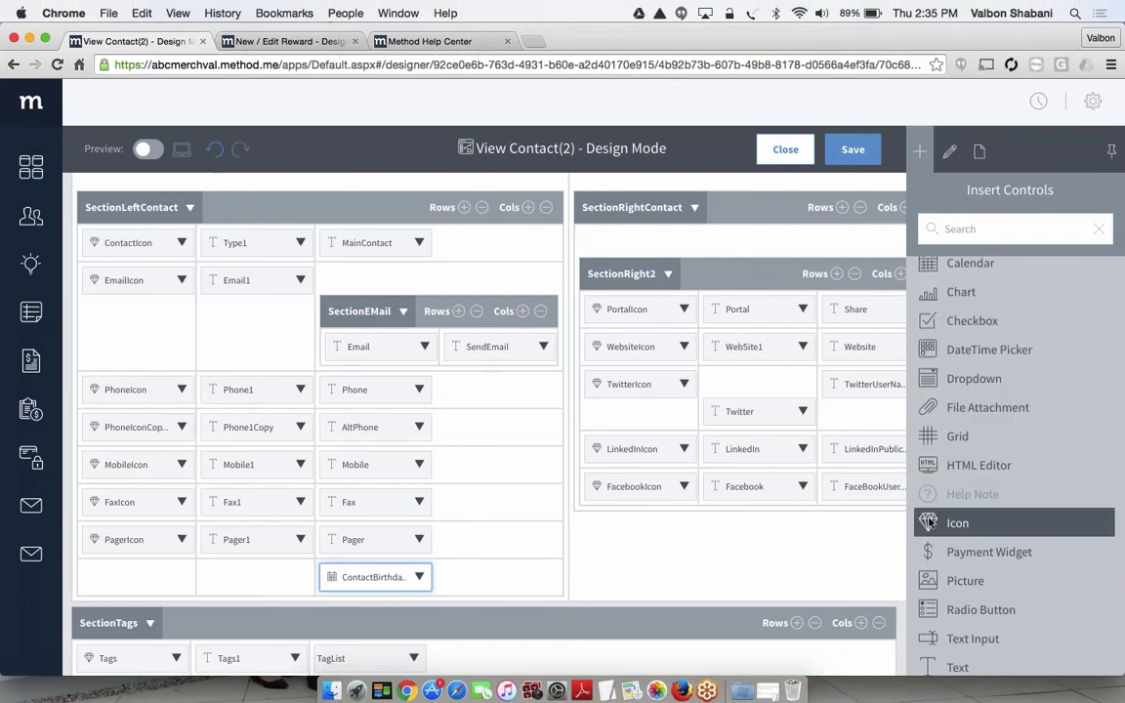
pyautogui.moveTo(961, 524); pyautogui.dragTo(135, 602)
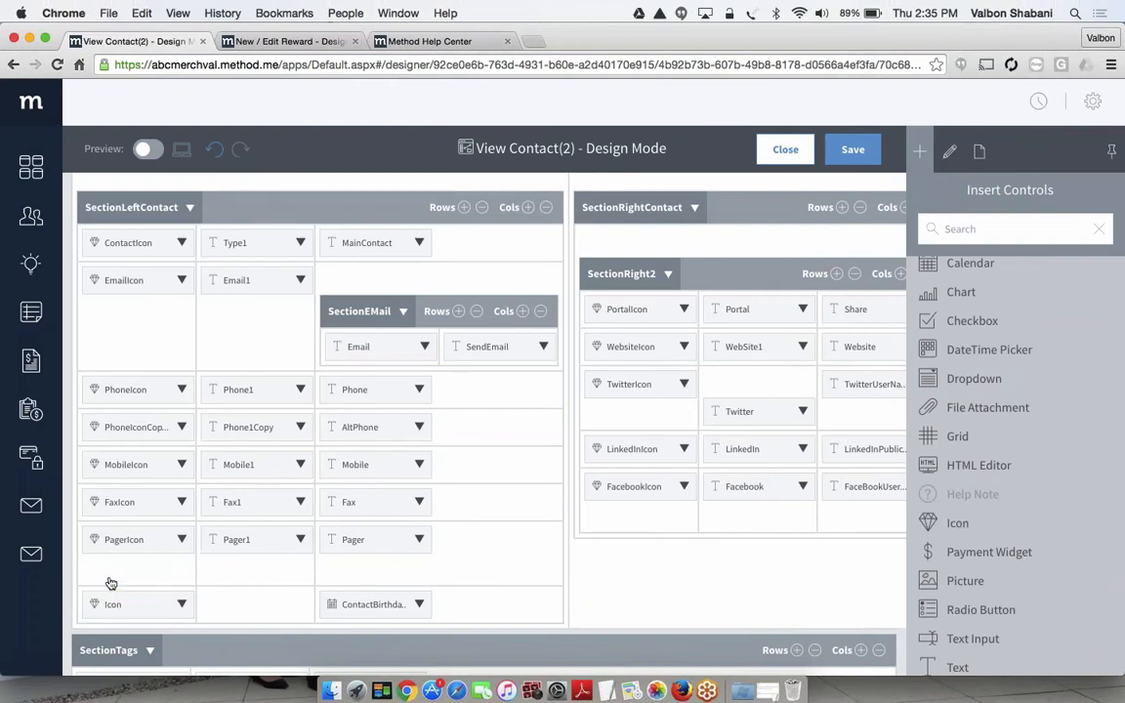
# Set the caption of the icon in the ContactBirthdate row to "Icon Bday"
pyautogui.click(127, 606)
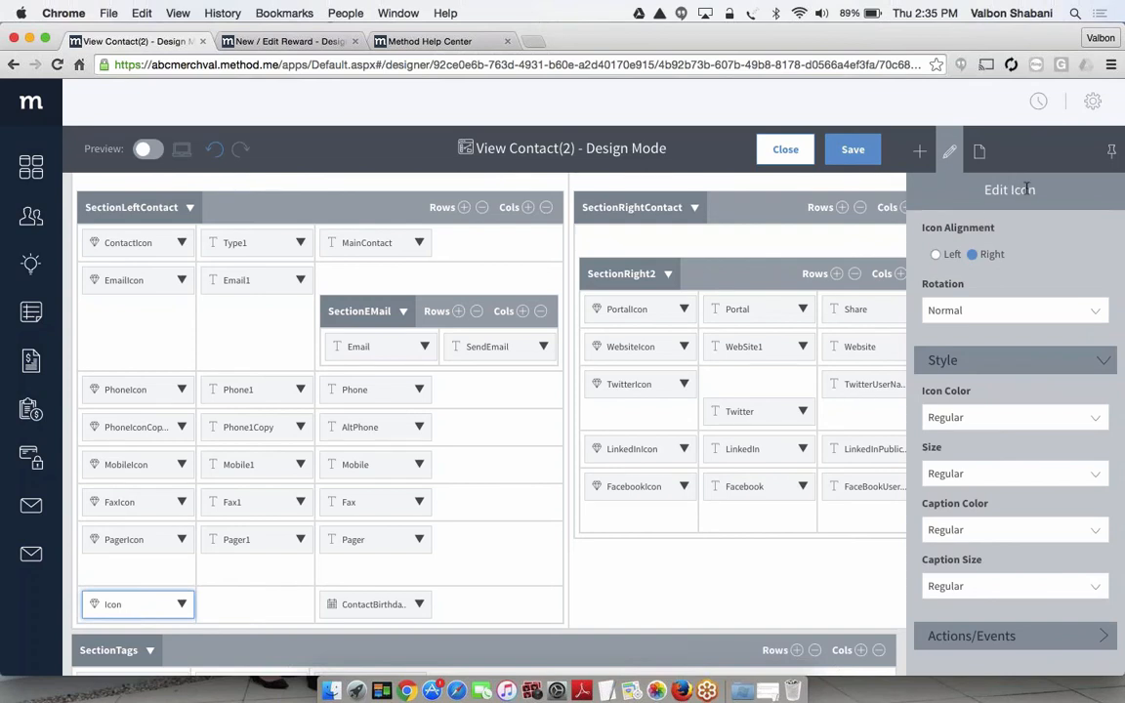
pyautogui.scroll(5, 1026, 190)
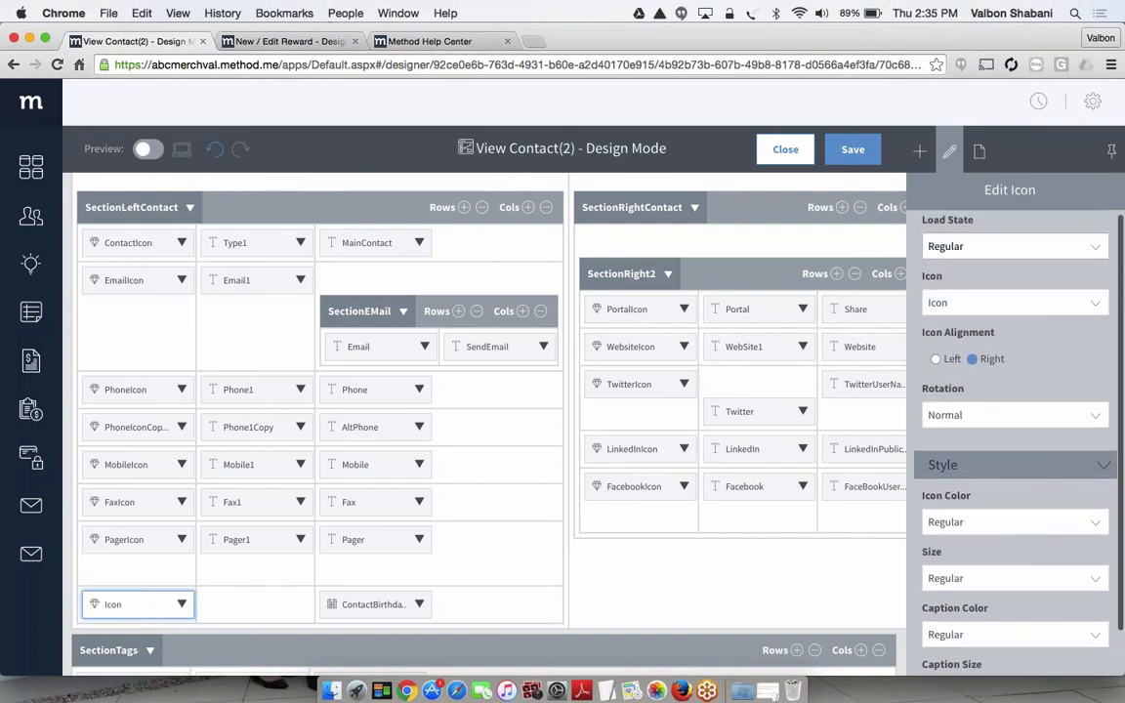
pyautogui.scroll(3, 1015, 341)
pyautogui.click(965, 294)
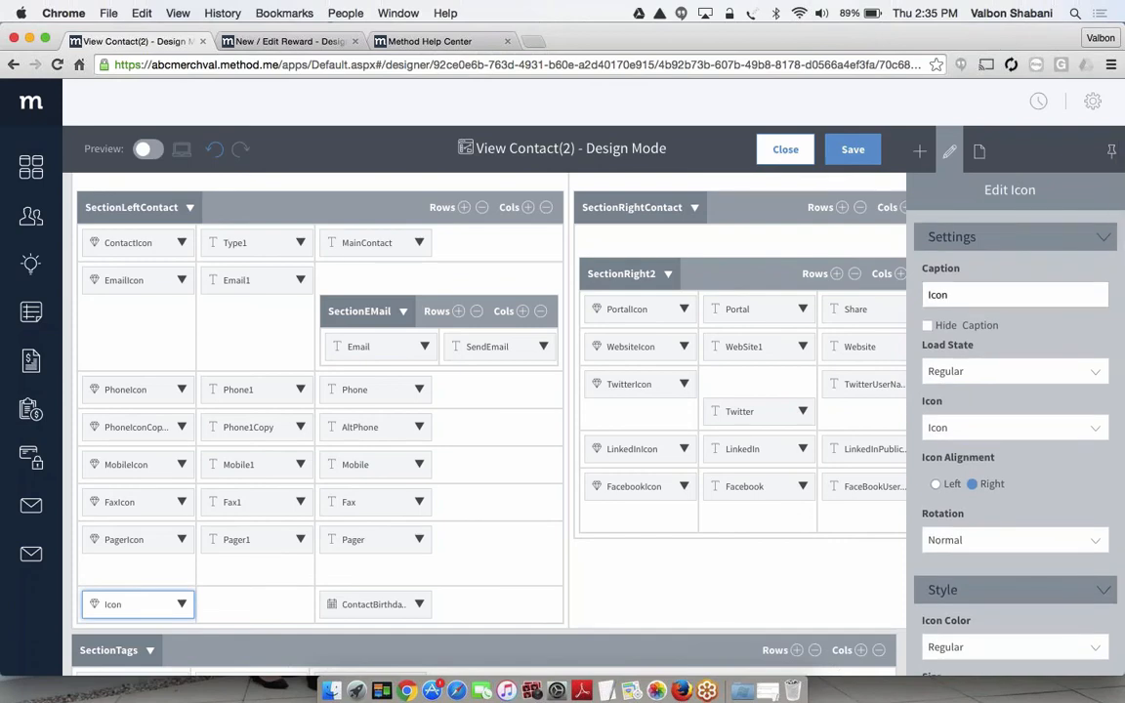
pyautogui.write('Bday')
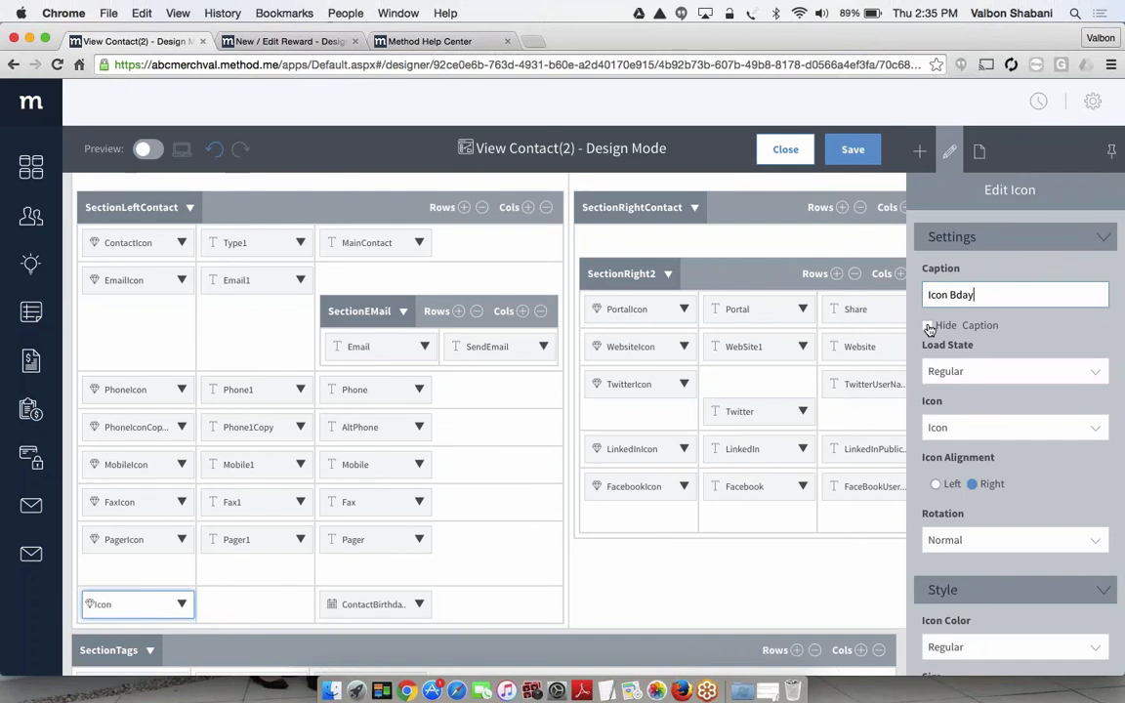
# Hide the caption of the icon in the ContactBirthdate row and set its icon to Gift
pyautogui.click(929, 326)
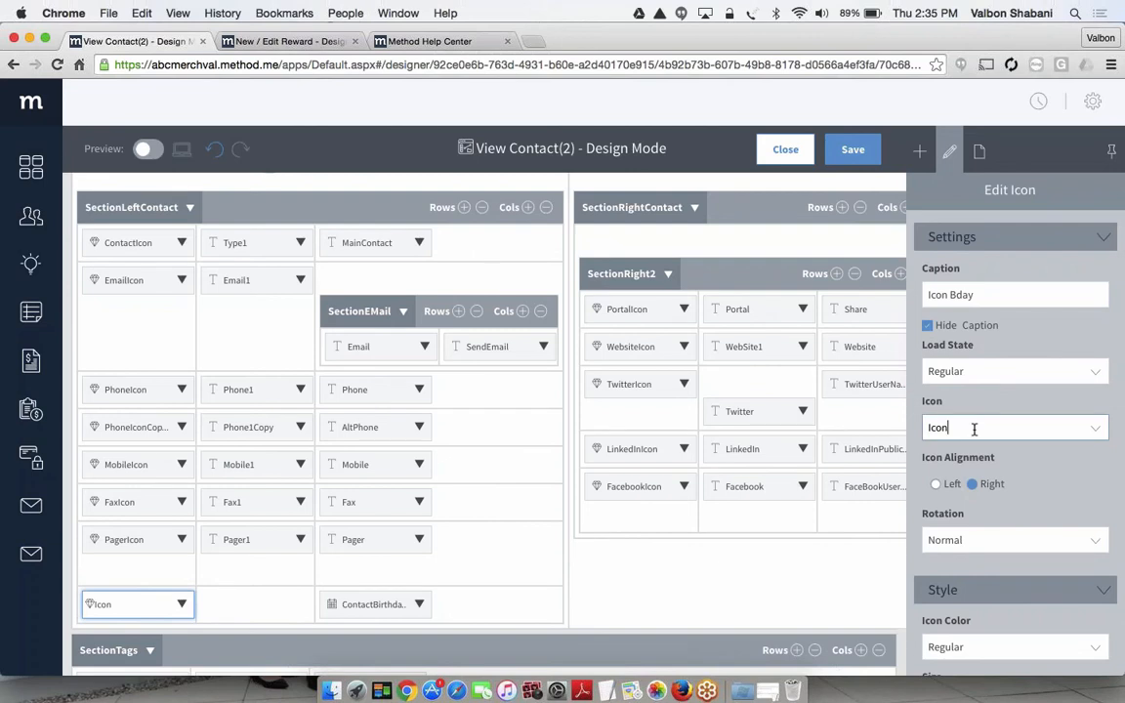
pyautogui.doubleClick(936, 426)
pyautogui.press('BackSpace')
pyautogui.click(1097, 430)
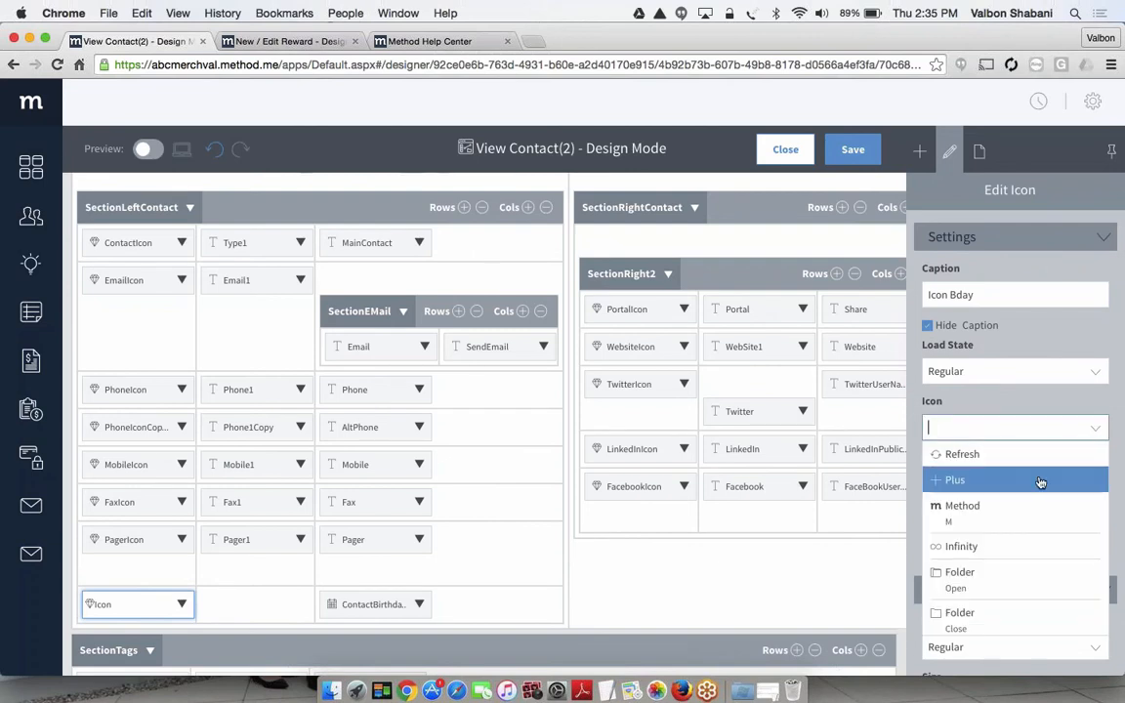
pyautogui.scroll(-6, 1041, 482)
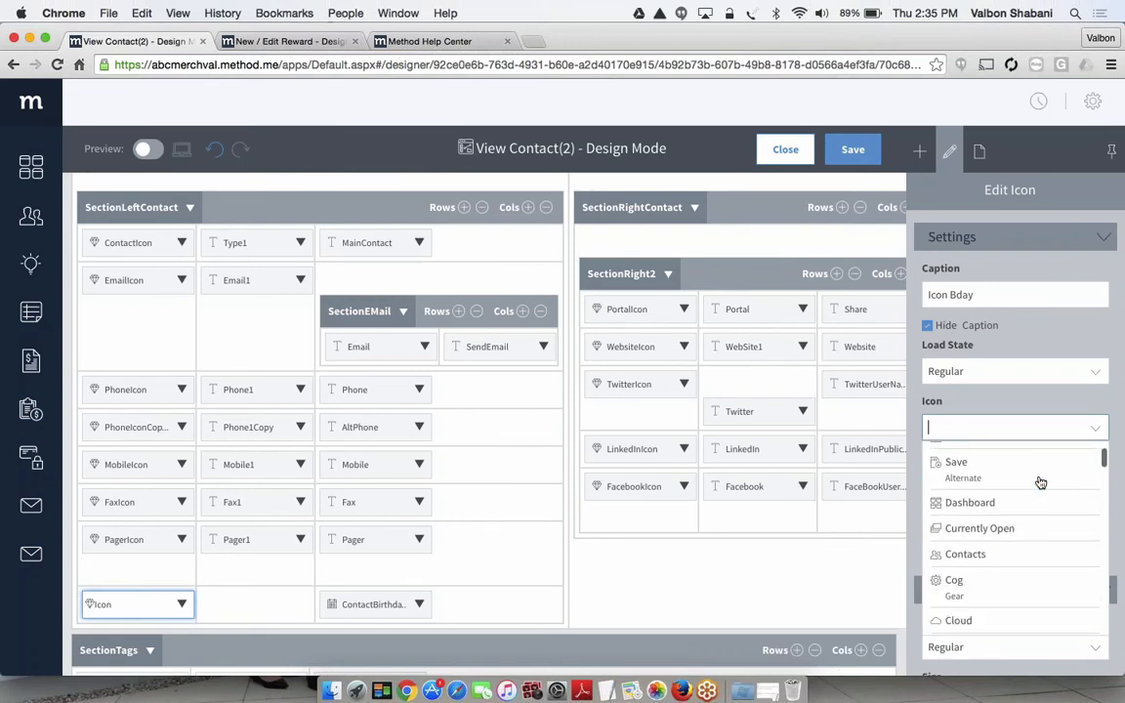
pyautogui.scroll(-8, 1040, 482)
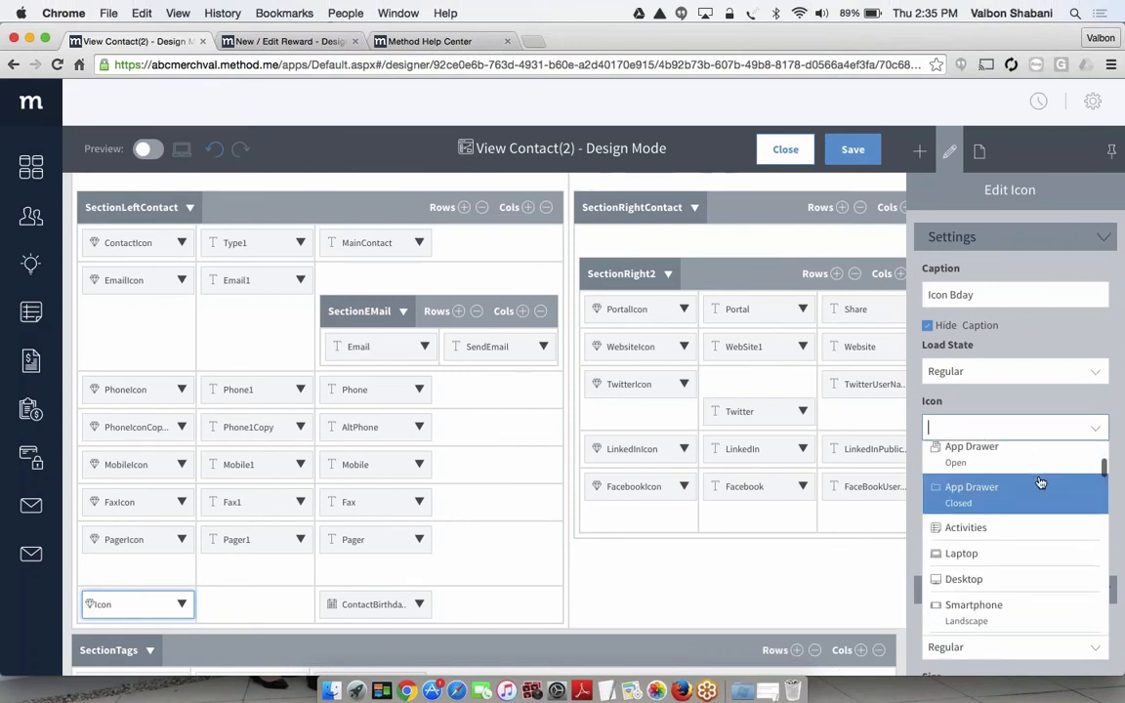
pyautogui.write('gift')
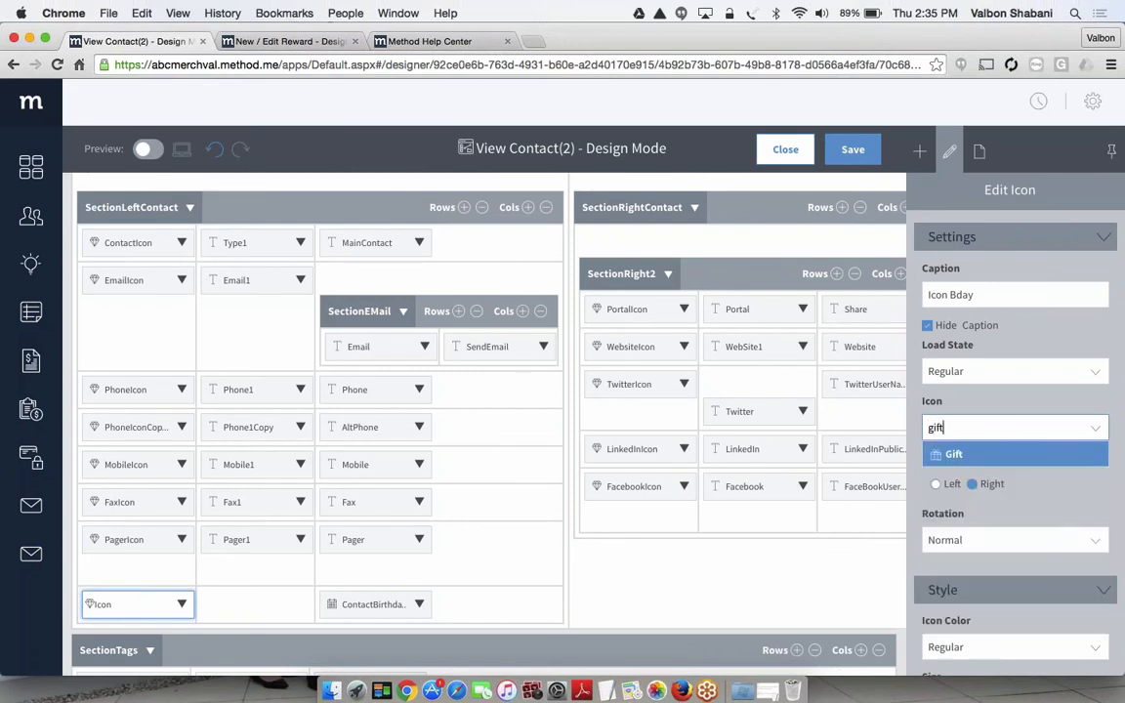
pyautogui.click(954, 455)
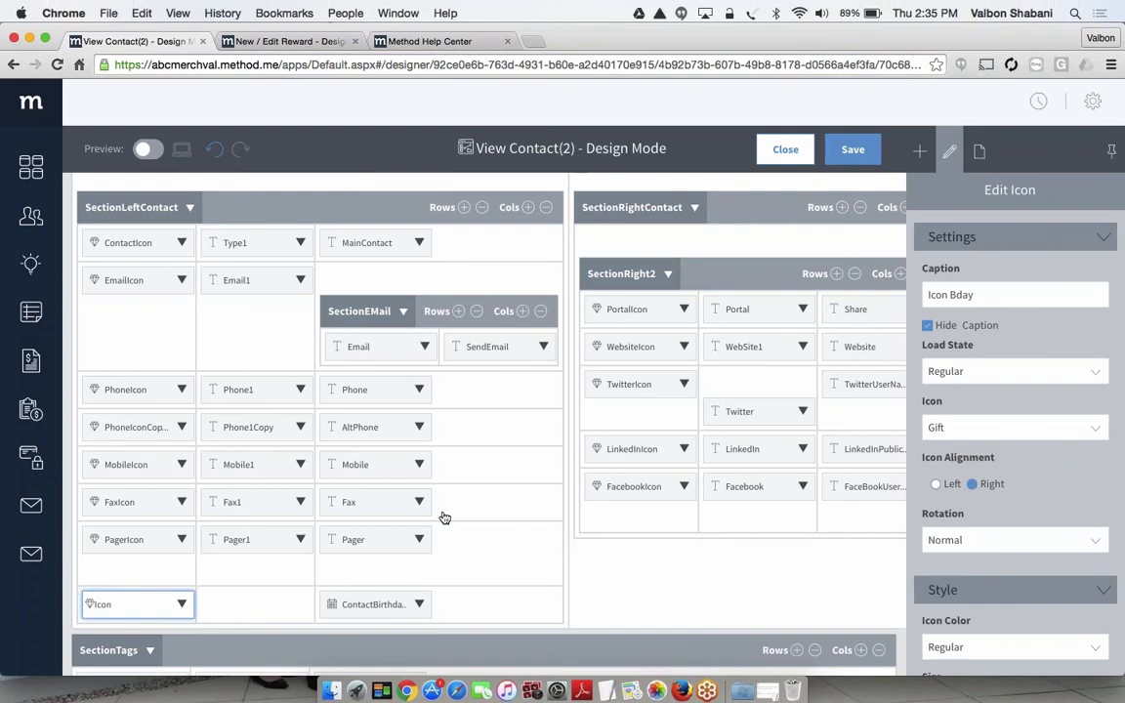
# Preview the screen to check the gift icon in the contact details area, and return to the design layout
pyautogui.click(147, 149)
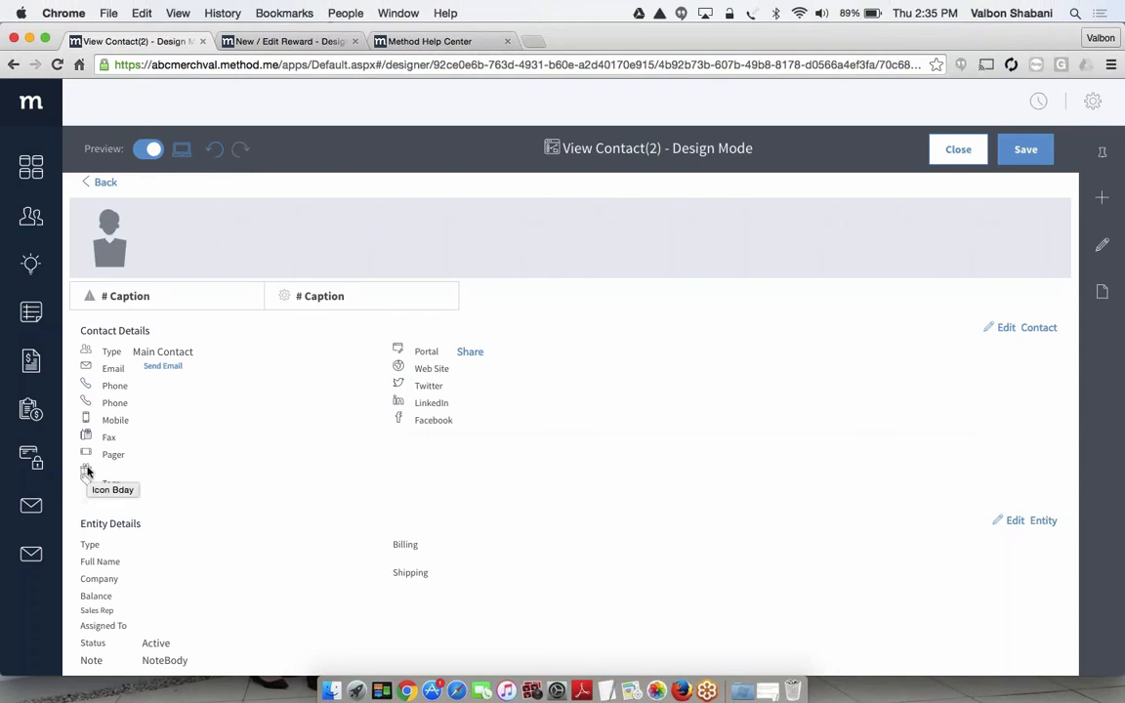
pyautogui.click(146, 151)
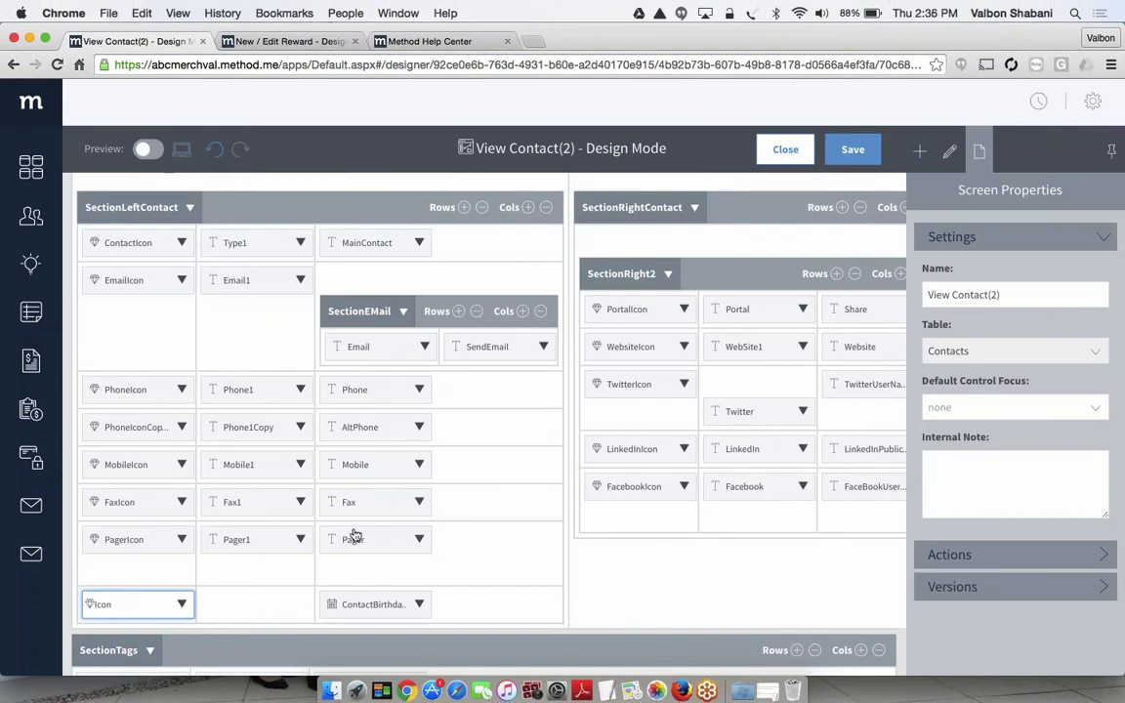
# Insert a Text control between the icon and the ContactBirthdate field in SectionLeftContact
pyautogui.click(918, 156)
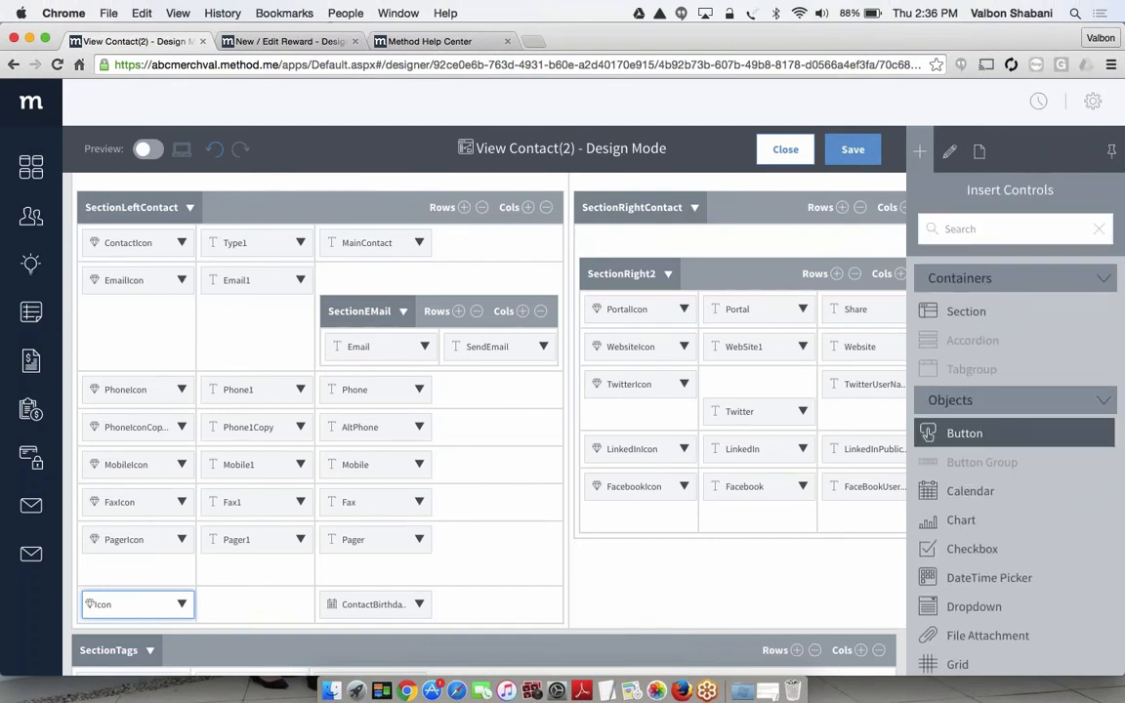
pyautogui.scroll(-2, 967, 429)
pyautogui.scroll(-5, 967, 439)
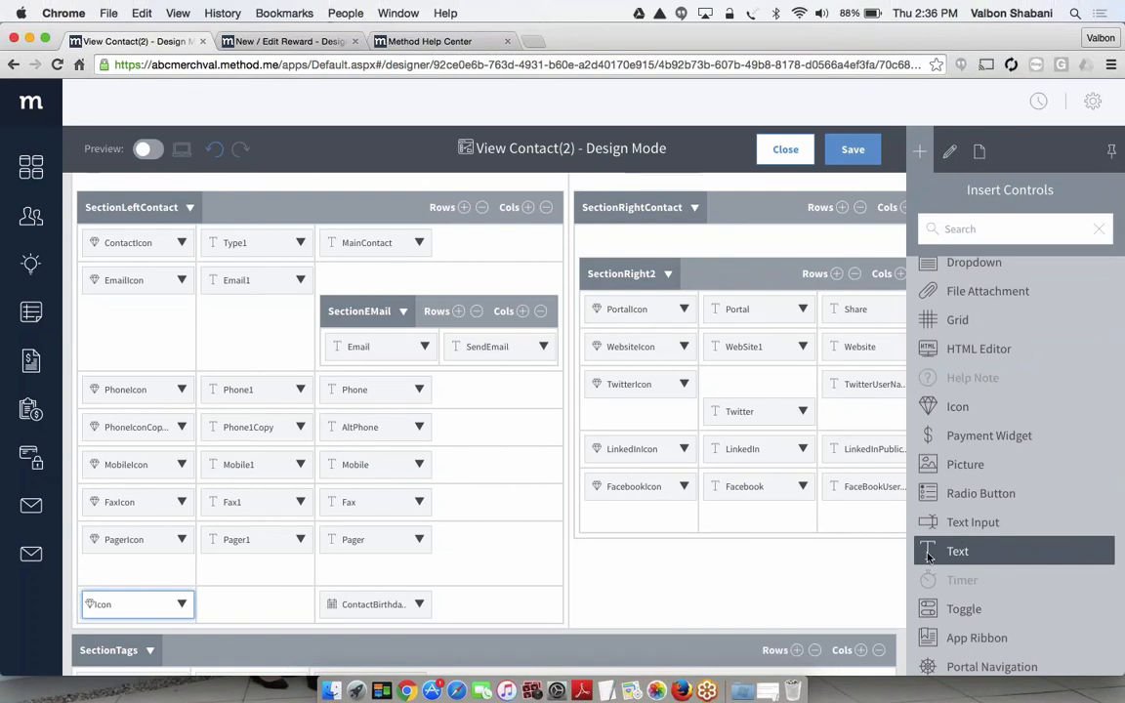
pyautogui.moveTo(928, 556); pyautogui.dragTo(259, 603)
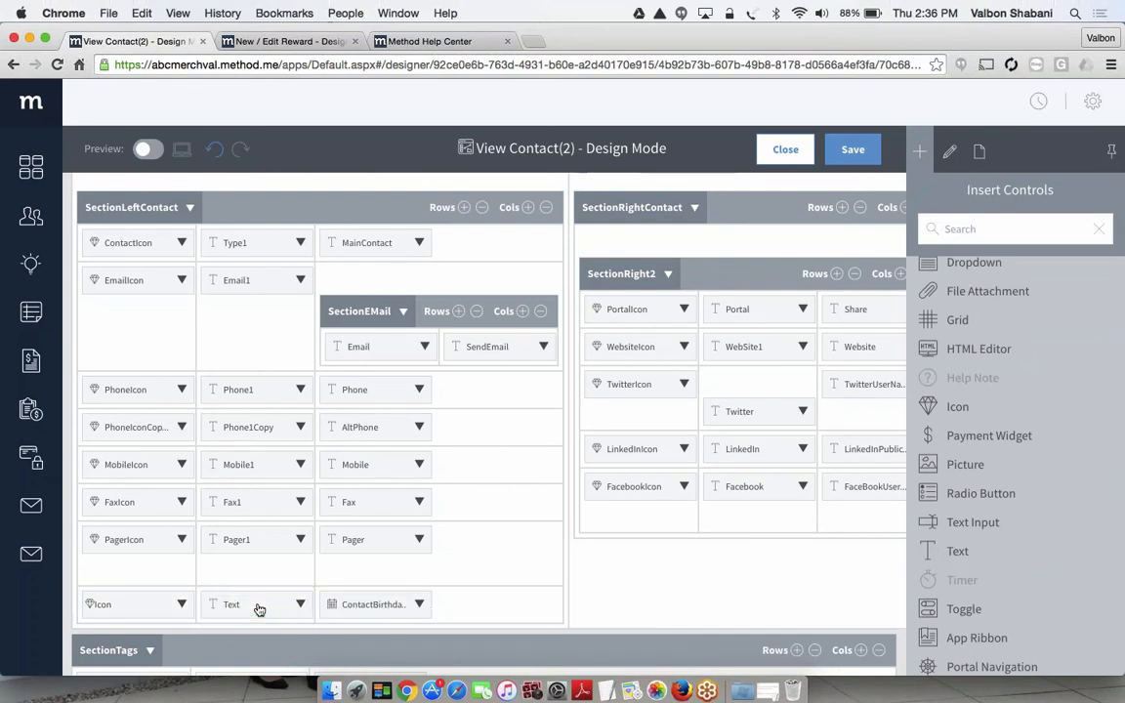
# Set the text of the new Text control in the ContactBirthdate row to "Birthdate"
pyautogui.click(248, 602)
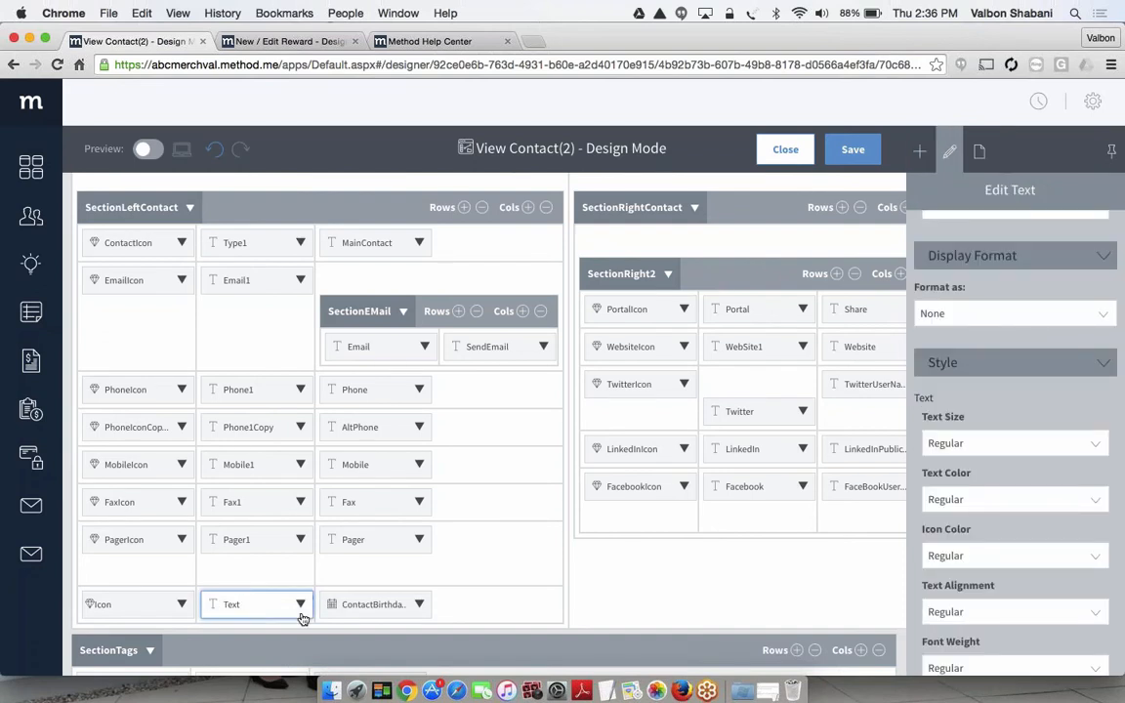
pyautogui.scroll(5, 1016, 390)
pyautogui.click(981, 302)
pyautogui.write('B')
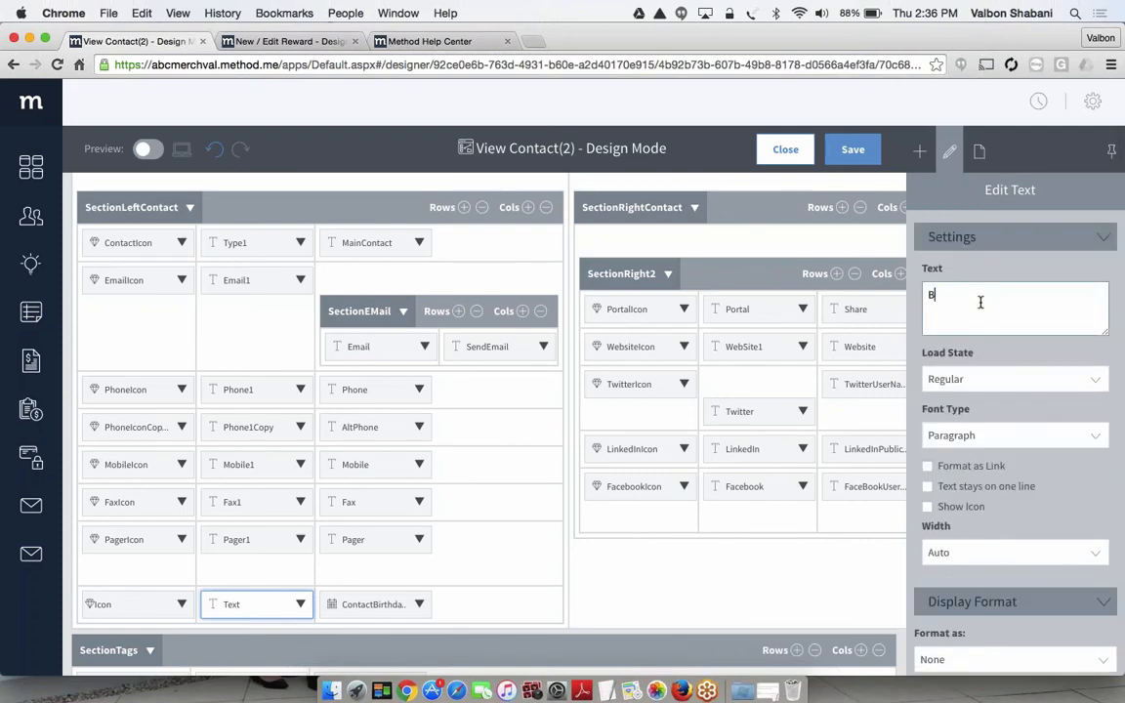
pyautogui.write('irthdate')
# Save the View Contact(2) screen and close its design mode
pyautogui.click(852, 149)
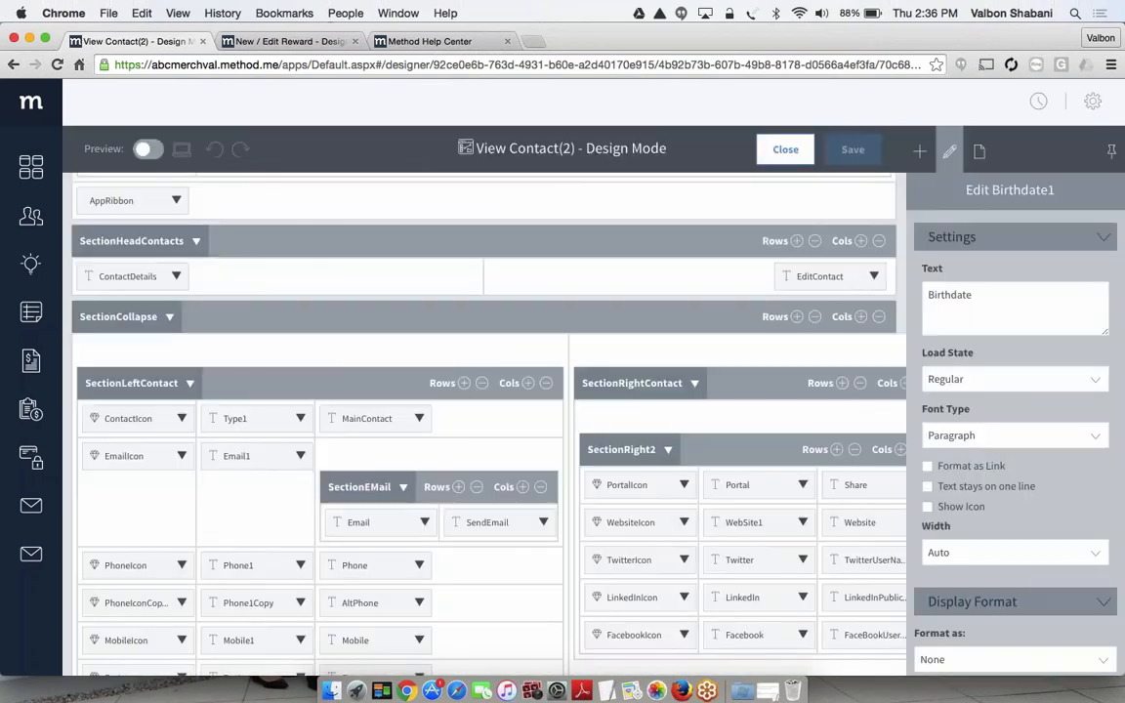
pyautogui.click(786, 150)
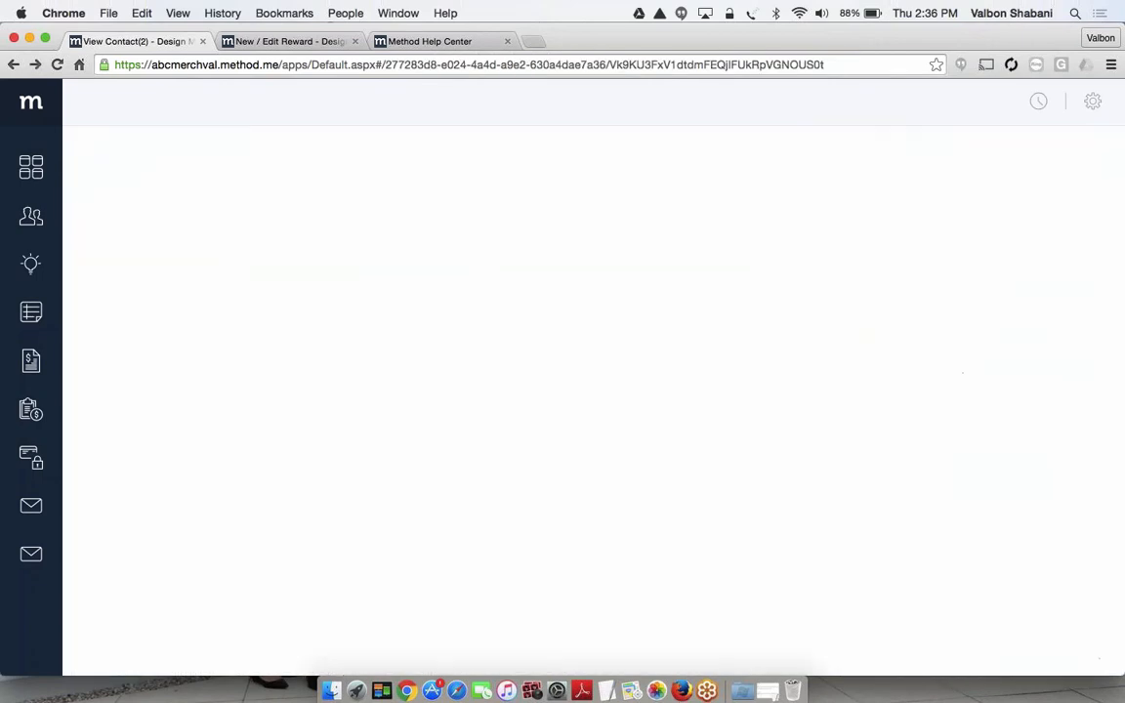
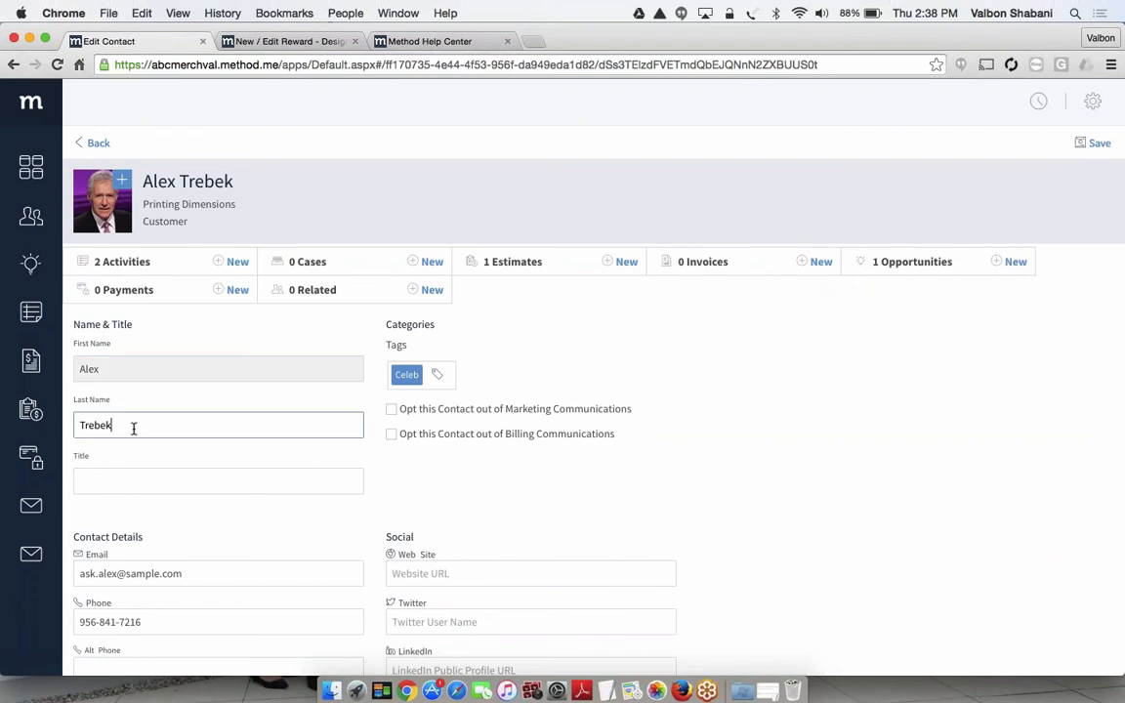
# Create a copy of the out-of-the-box Edit Contact screen for customization
pyautogui.scroll(-2, 174, 489)
pyautogui.click(210, 494)
pyautogui.click(206, 545)
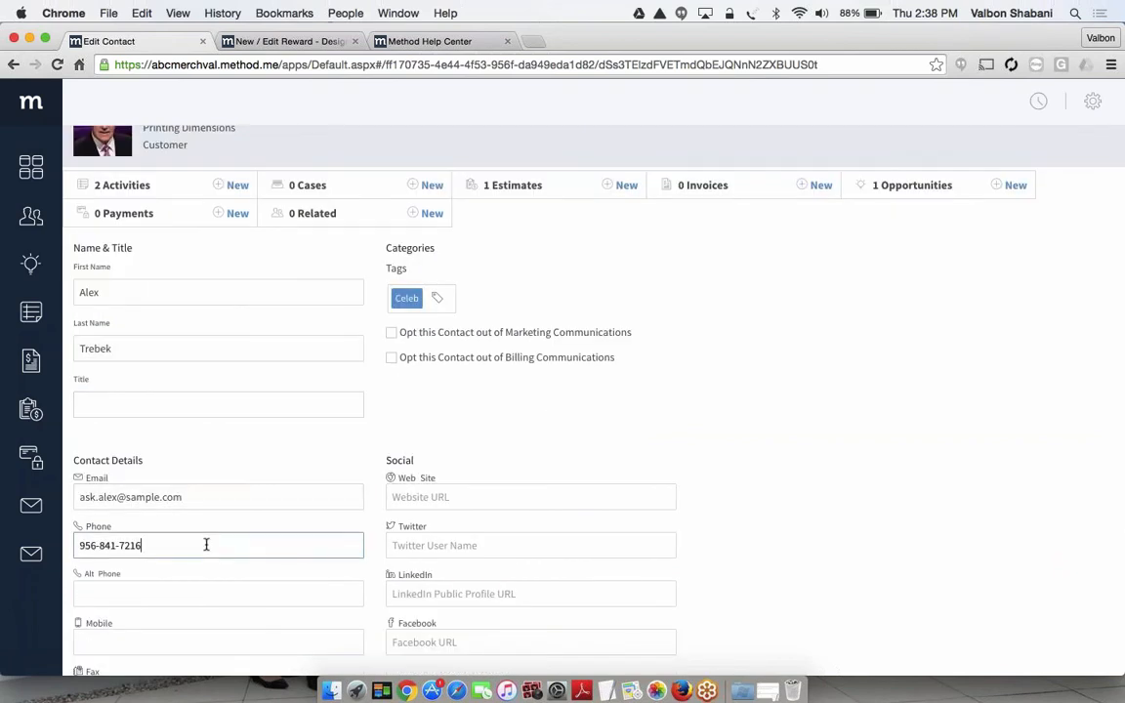
pyautogui.scroll(-5, 205, 545)
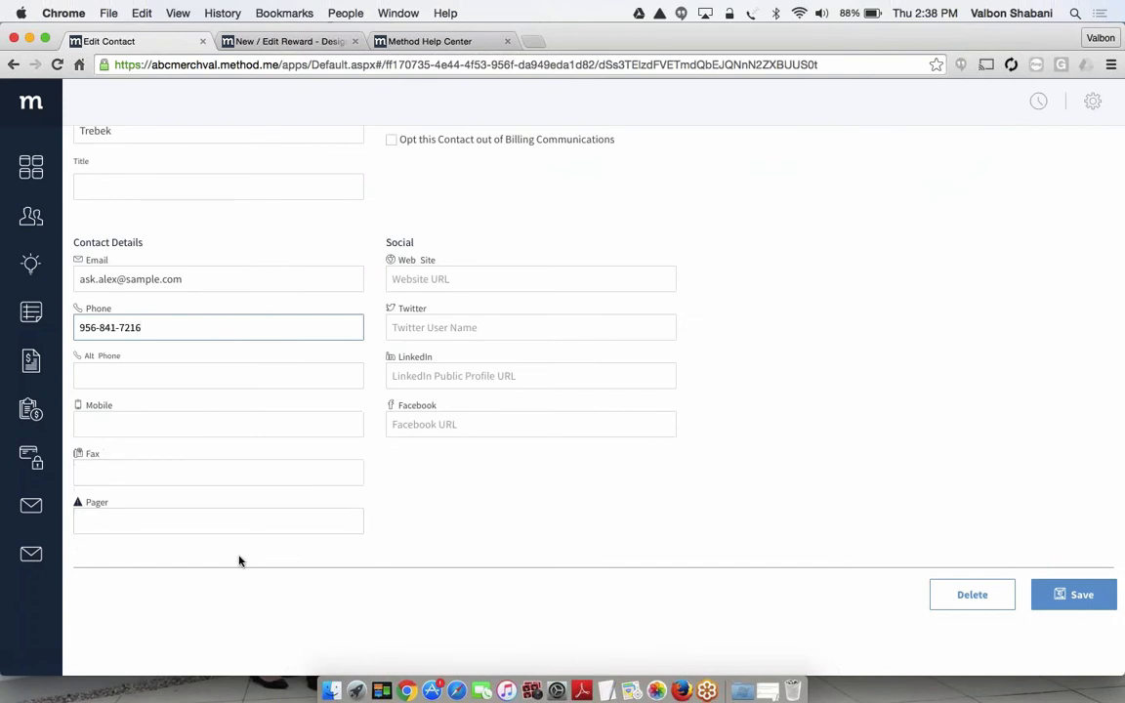
pyautogui.scroll(7, 861, 342)
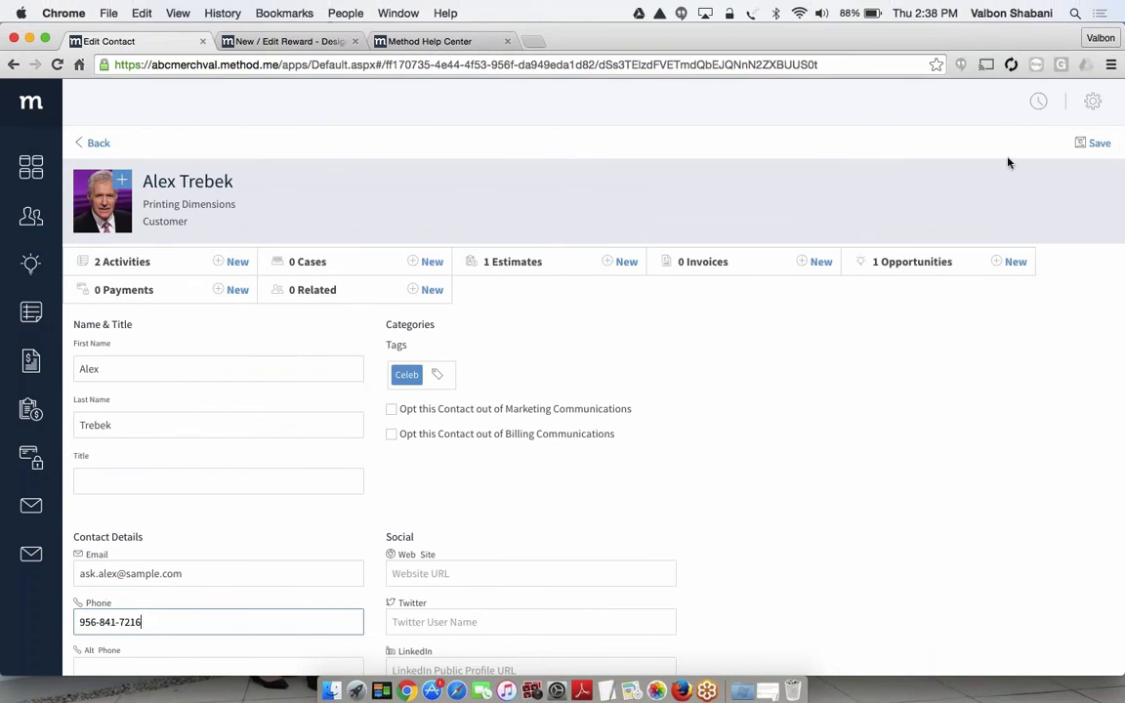
pyautogui.click(1092, 102)
pyautogui.click(902, 179)
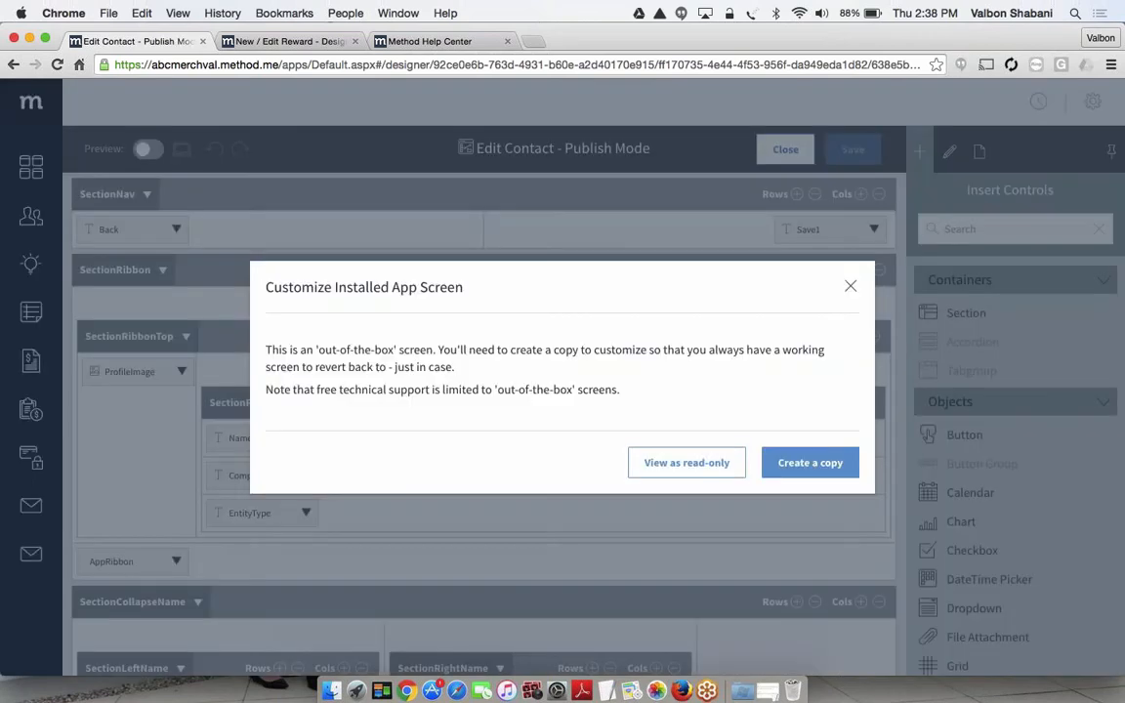
pyautogui.click(805, 462)
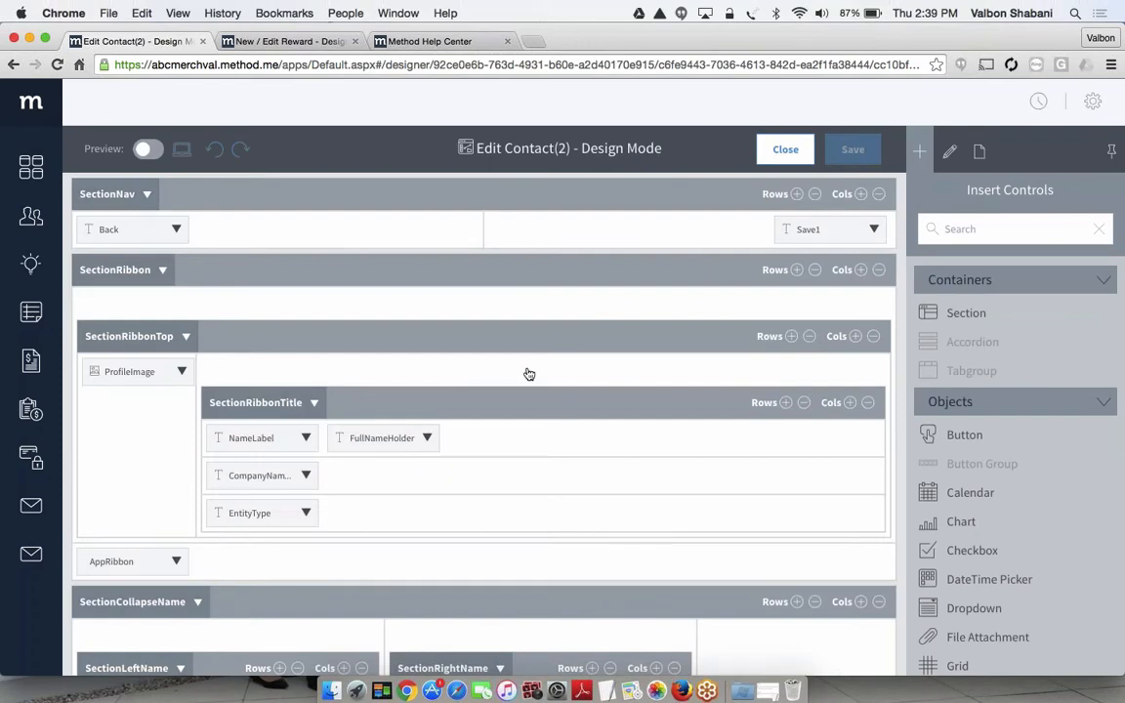
# Add a row to the end of the SectionLeftContact section in the Edit Contact(2) design
pyautogui.scroll(-8, 528, 374)
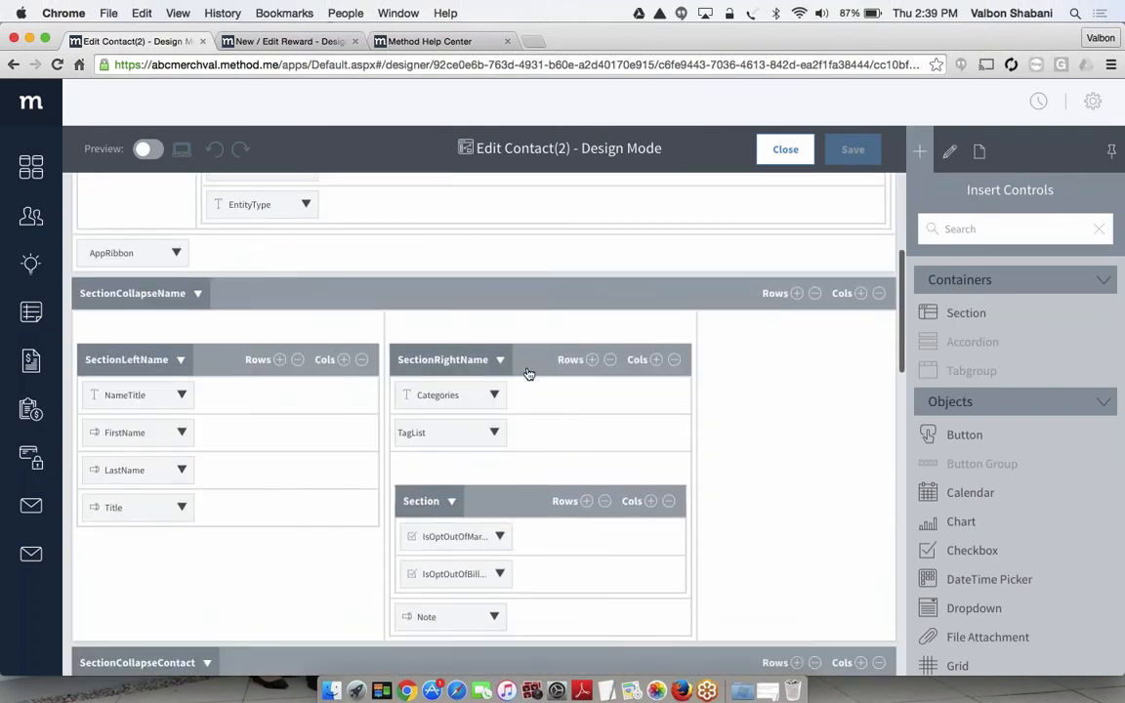
pyautogui.scroll(-15, 528, 374)
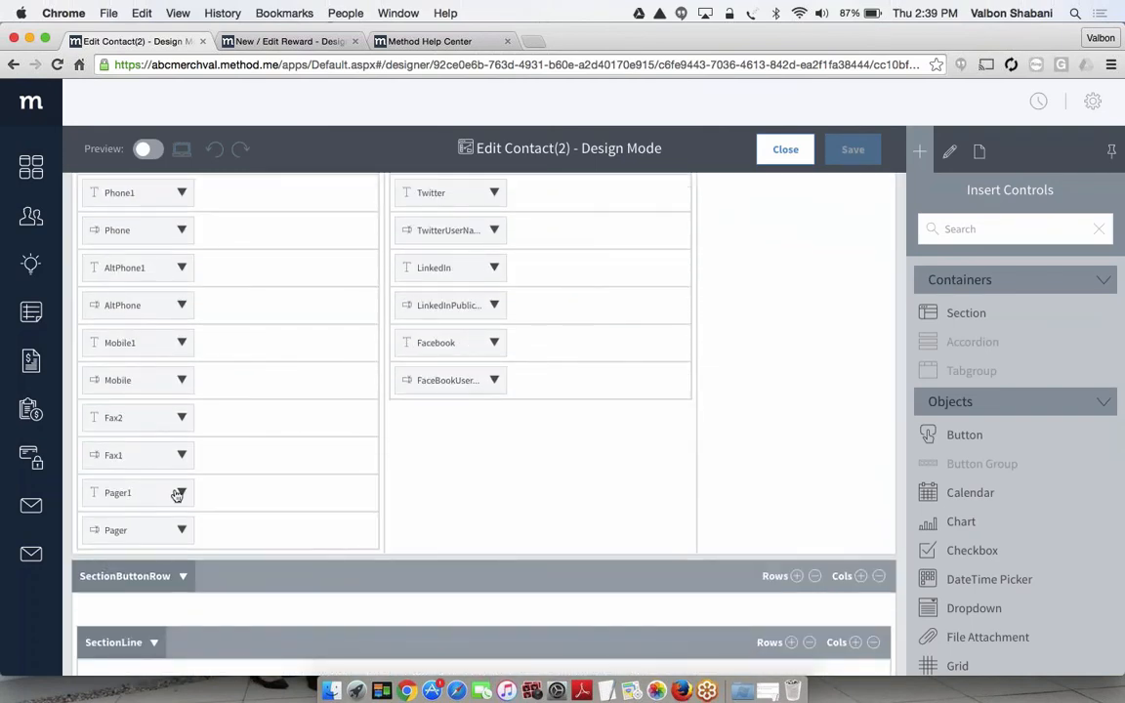
pyautogui.scroll(3, 211, 493)
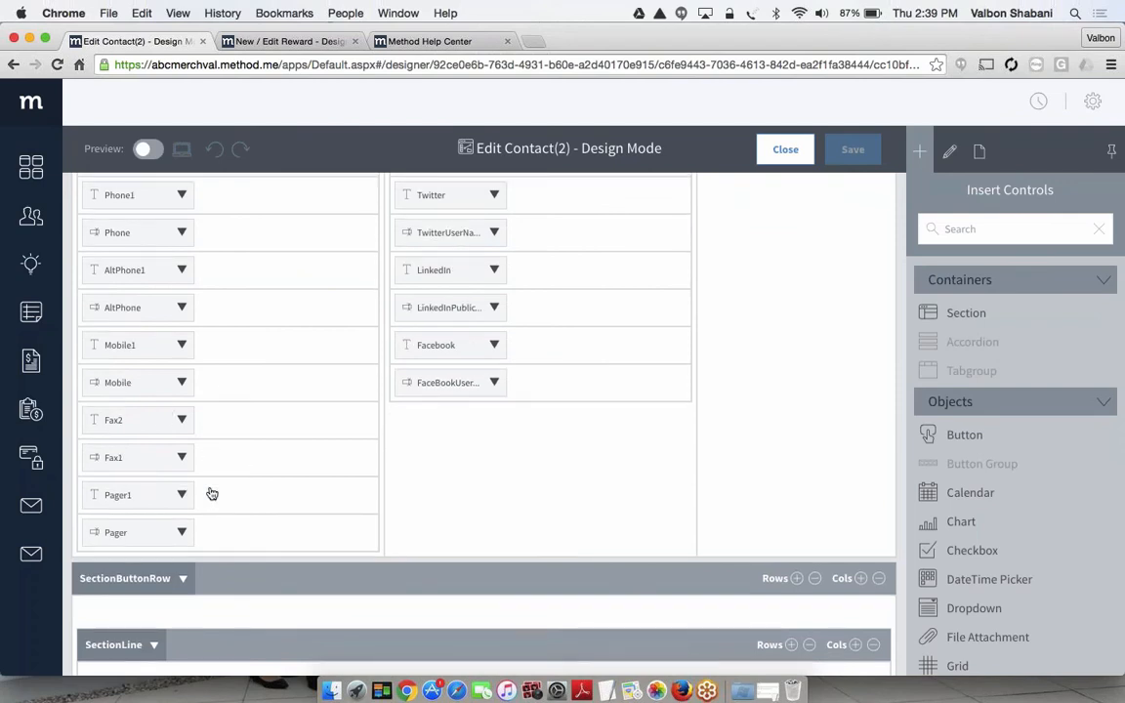
pyautogui.scroll(3, 210, 493)
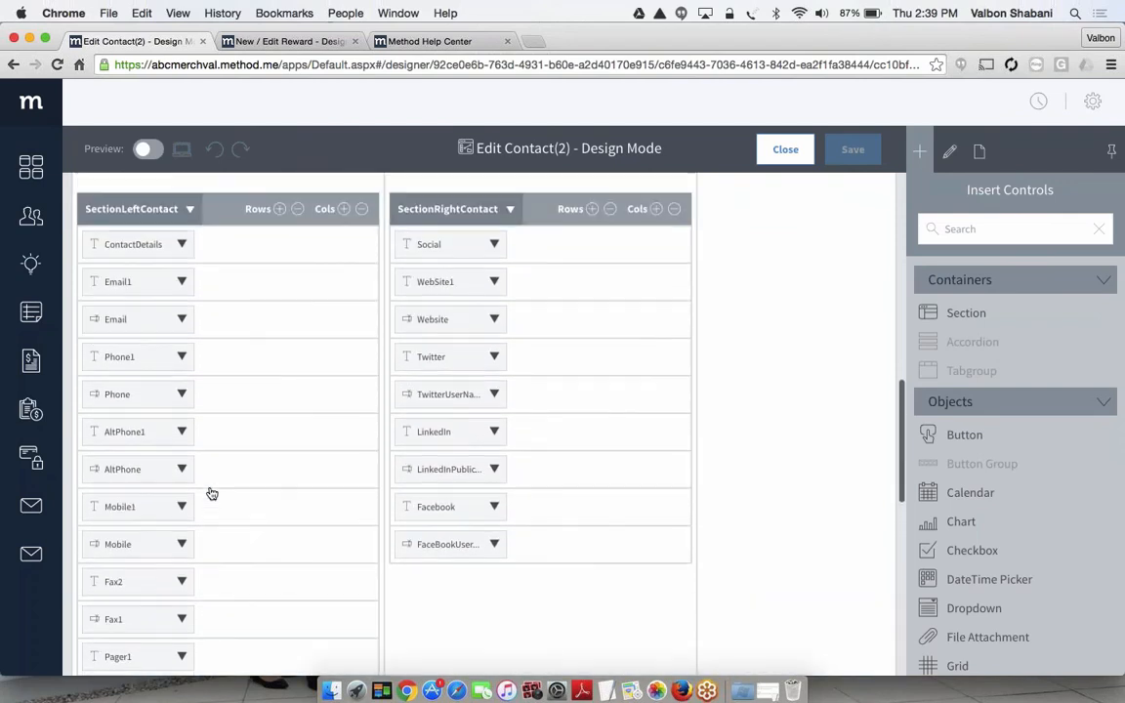
pyautogui.click(215, 218)
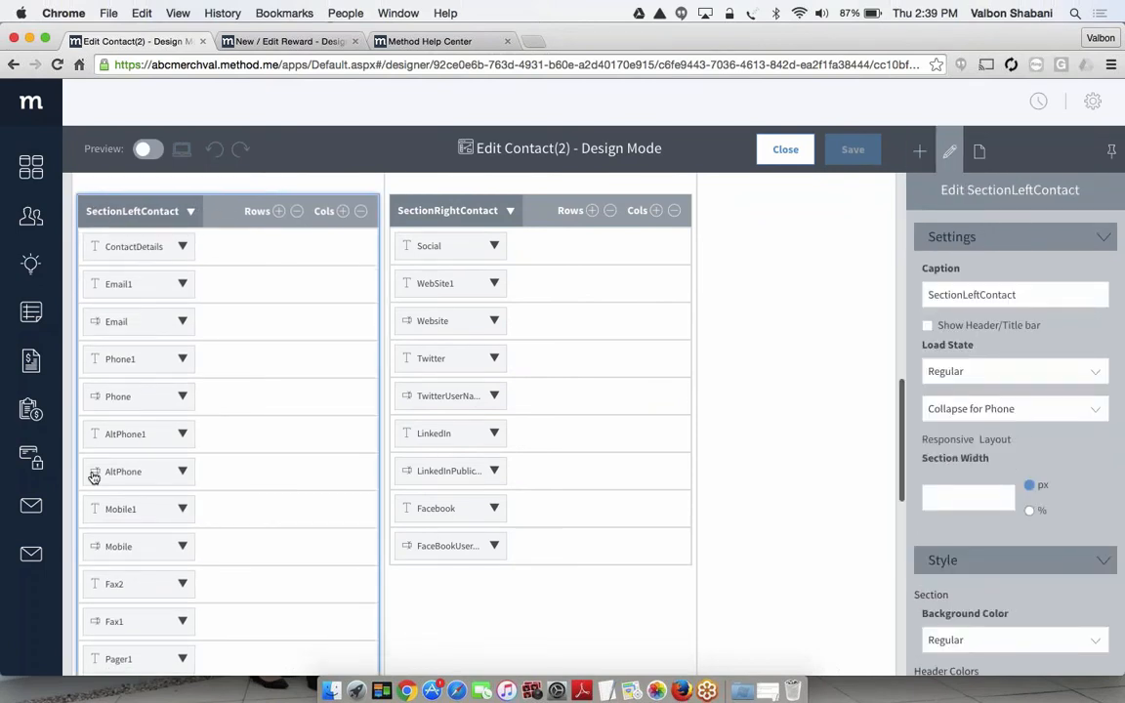
pyautogui.scroll(-3, 91, 471)
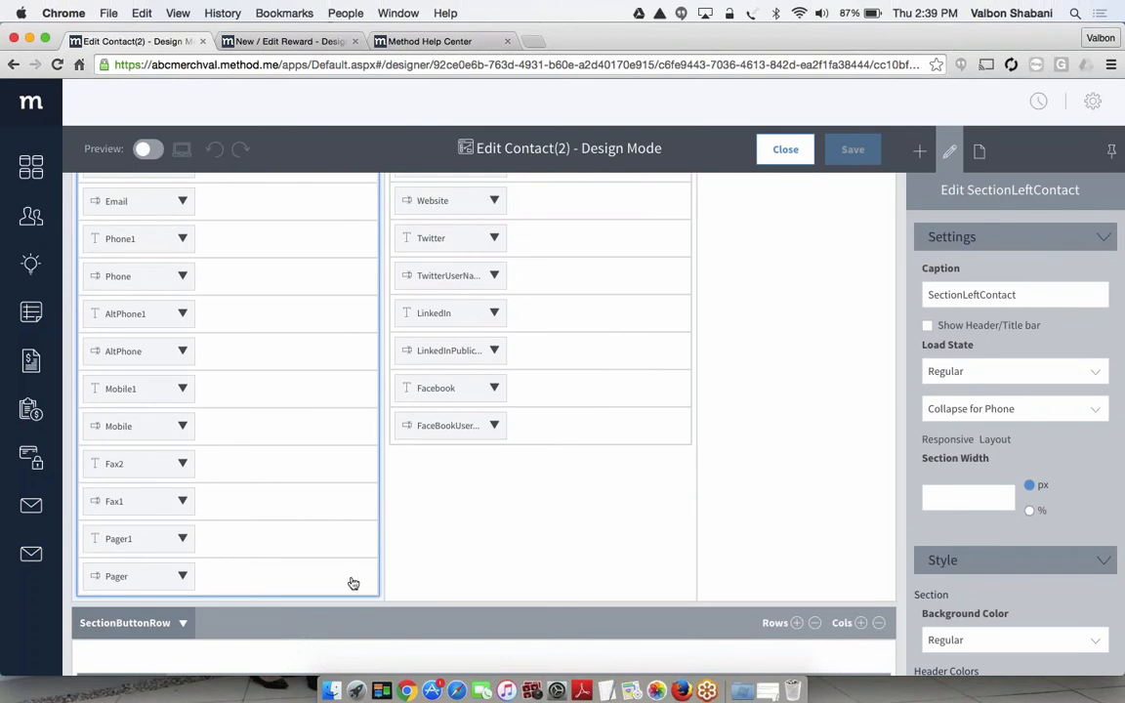
pyautogui.scroll(3, 318, 526)
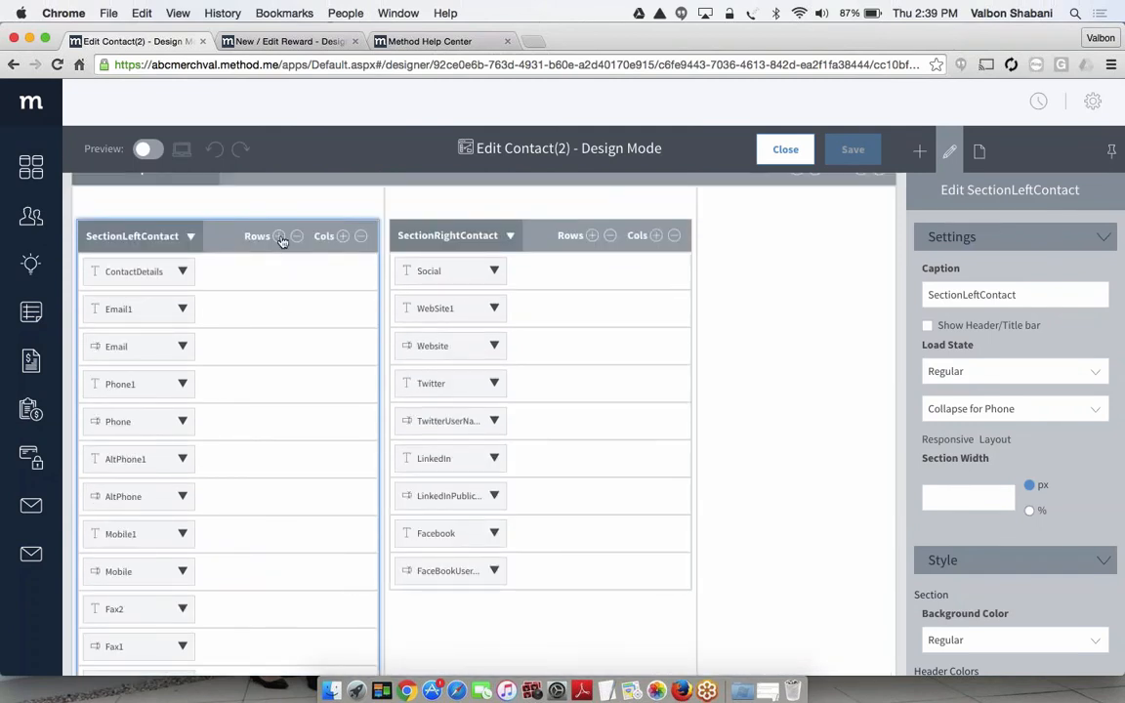
pyautogui.click(280, 237)
# Find the ContactBirthdate field by searching for "contact" and place it in the empty row below Pager in SectionLeftContact
pyautogui.scroll(-5, 253, 344)
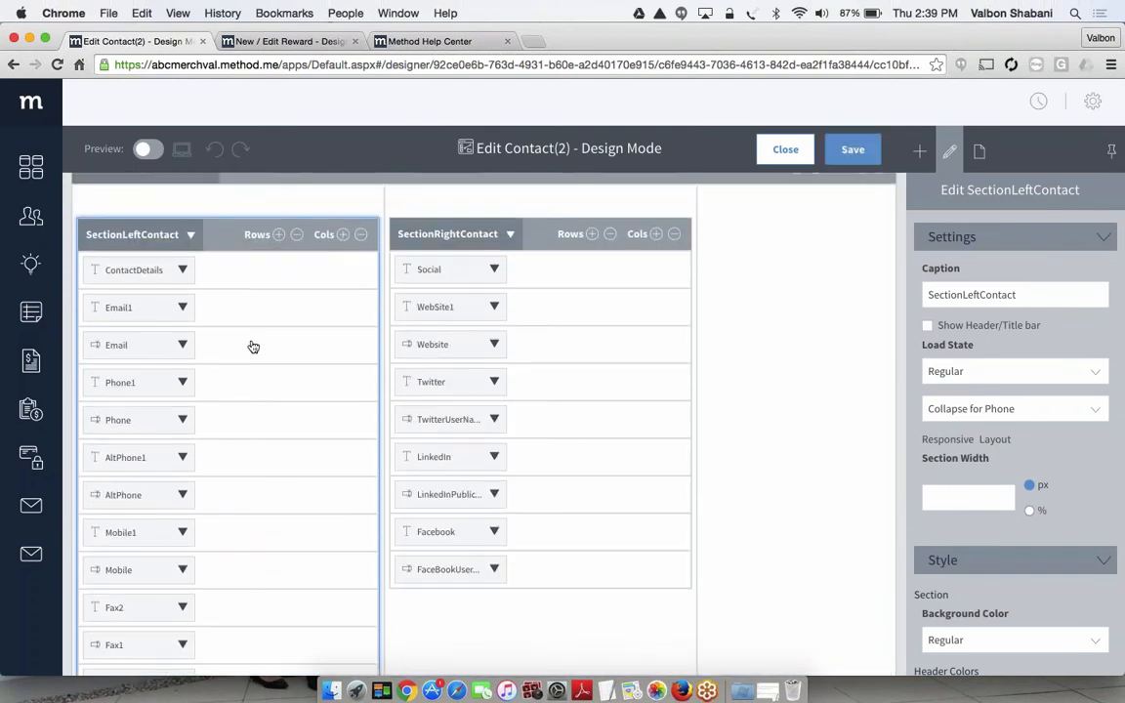
pyautogui.scroll(-1, 240, 376)
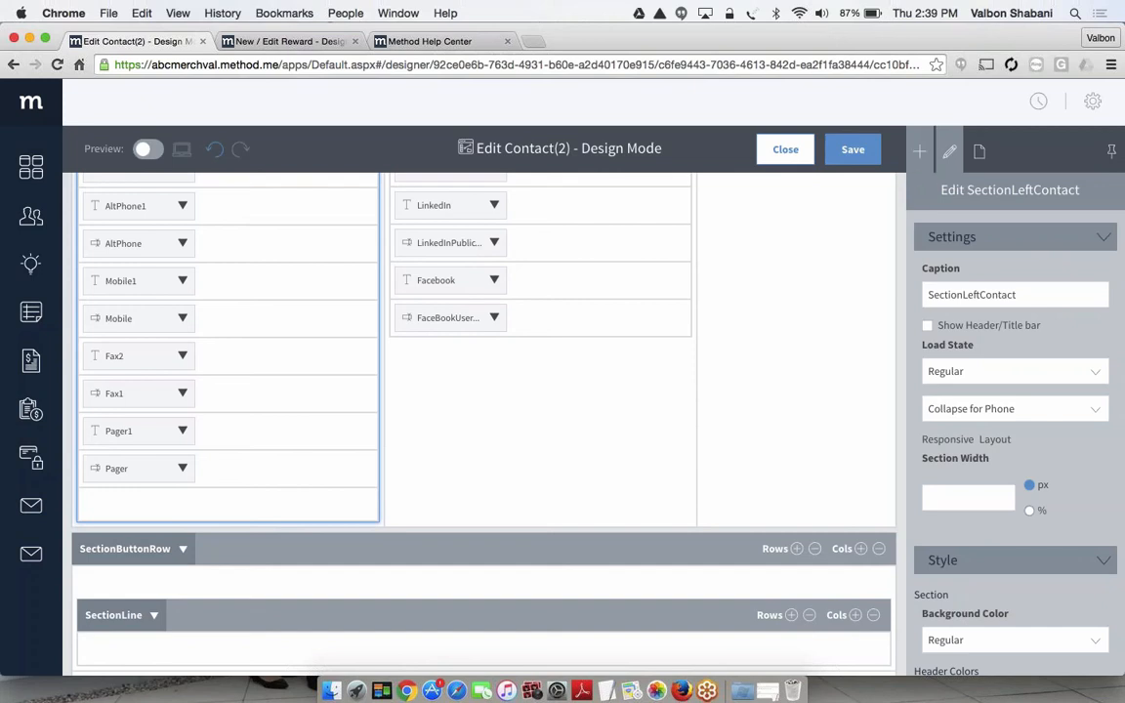
pyautogui.click(920, 152)
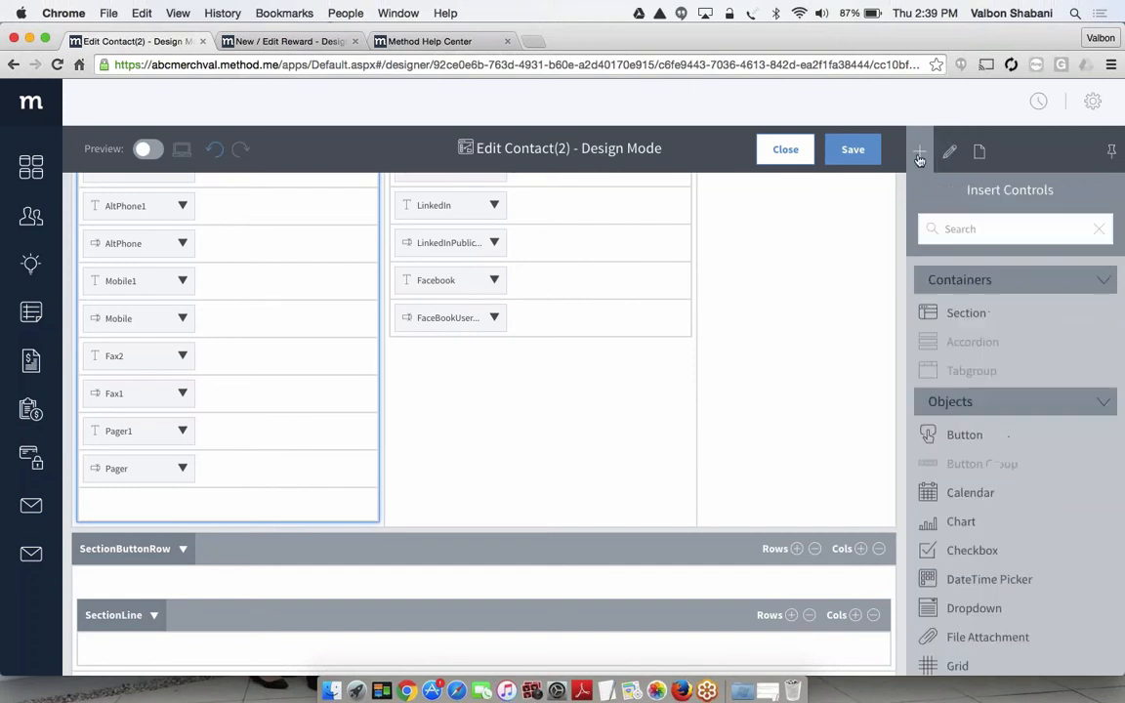
pyautogui.click(993, 225)
pyautogui.write('contact')
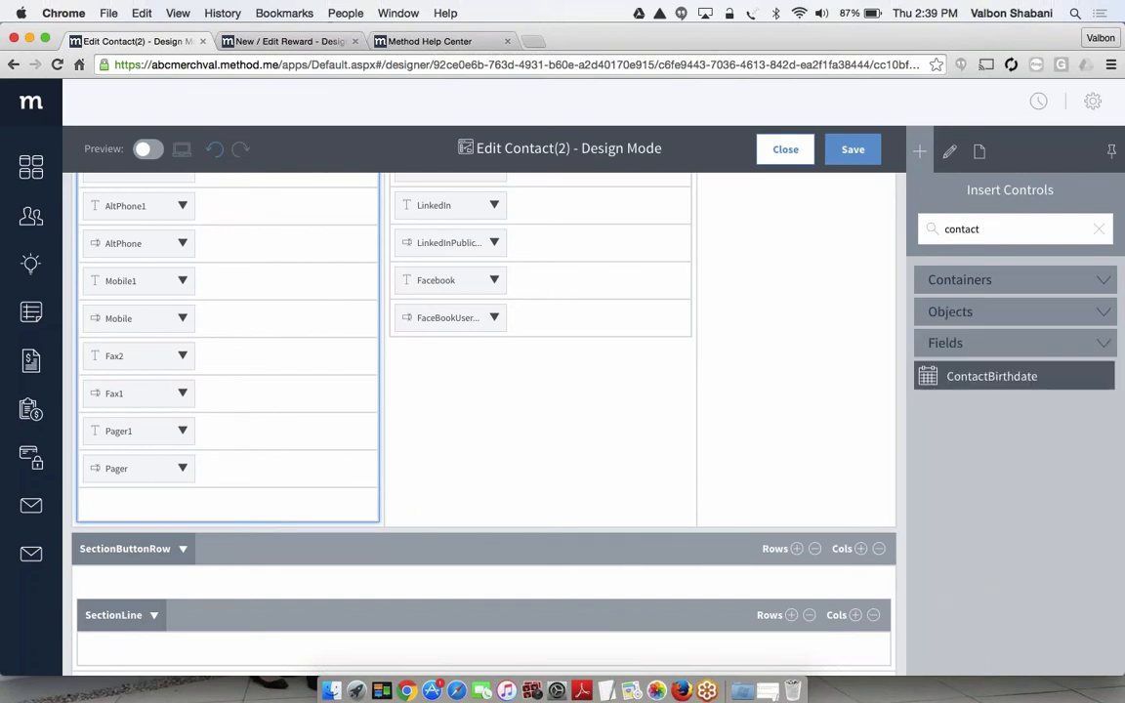
pyautogui.moveTo(977, 376); pyautogui.dragTo(310, 513)
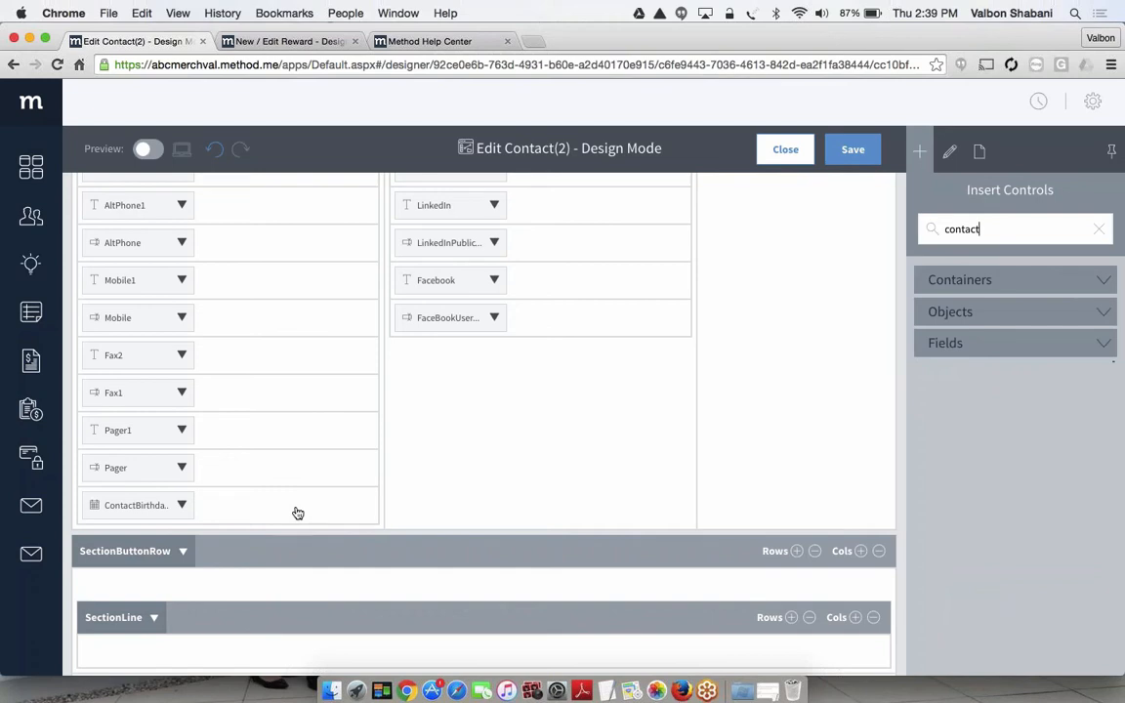
# Set the ContactBirthdate field's display format to Short Date, and save and close the Edit Contact(2) design
pyautogui.click(125, 507)
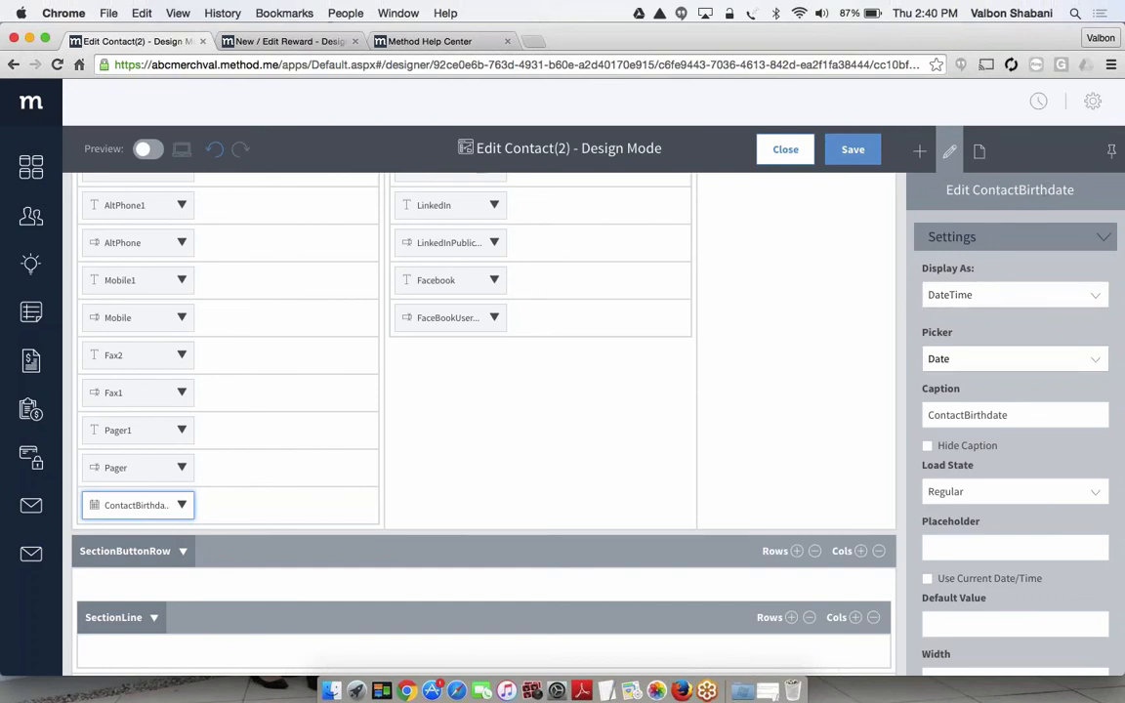
pyautogui.scroll(-3, 1015, 430)
pyautogui.scroll(-1, 1015, 429)
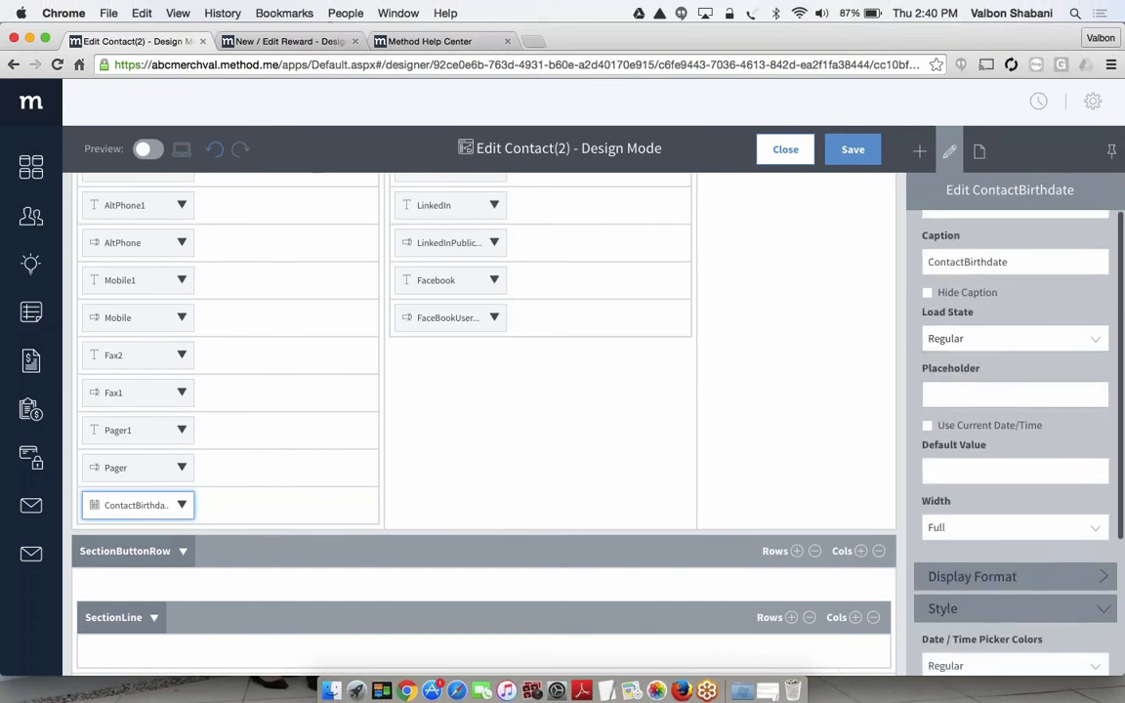
pyautogui.click(1016, 577)
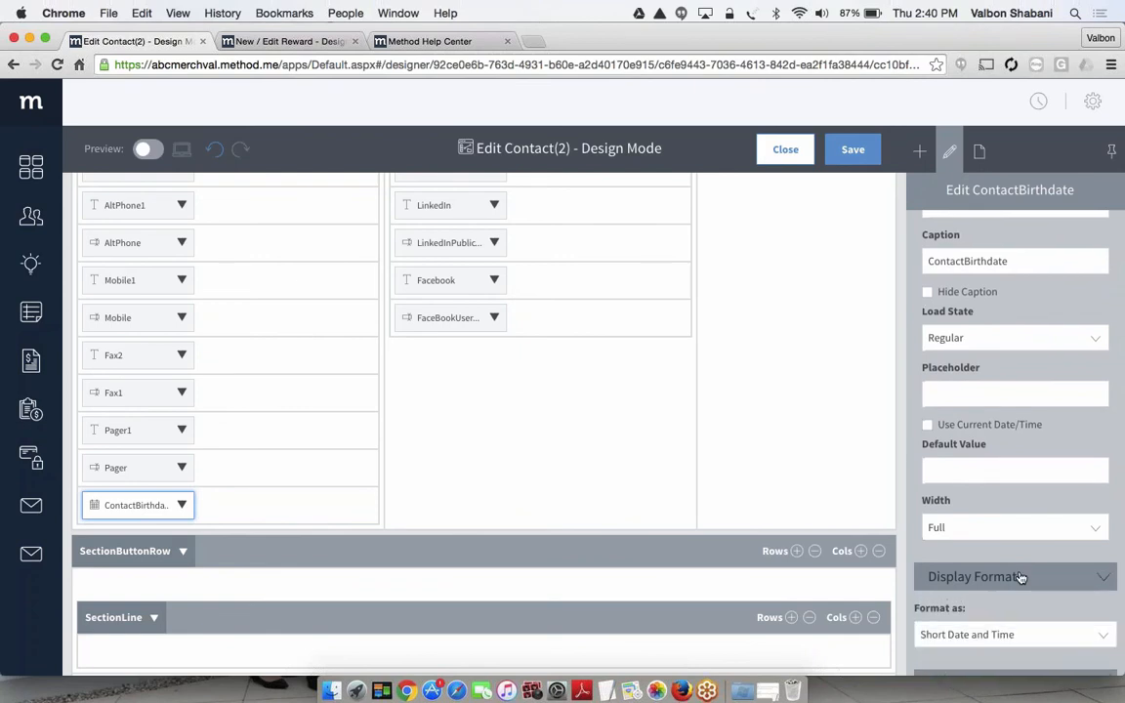
pyautogui.scroll(-4, 1020, 577)
pyautogui.scroll(-1, 1020, 577)
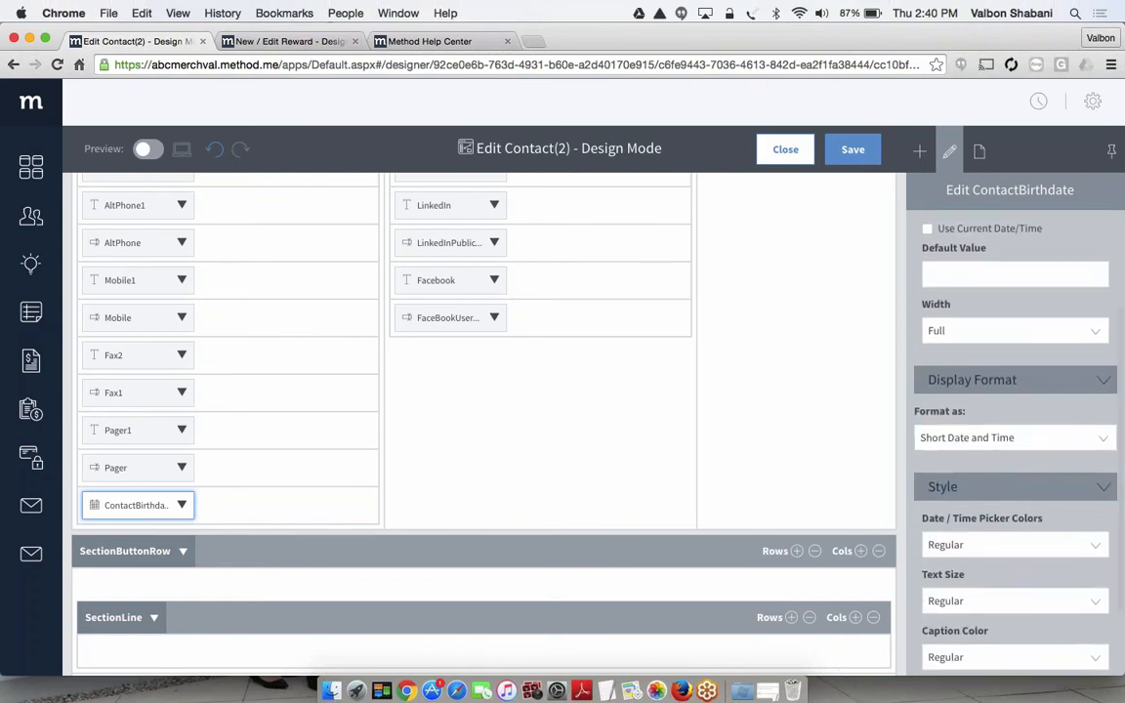
pyautogui.click(1015, 438)
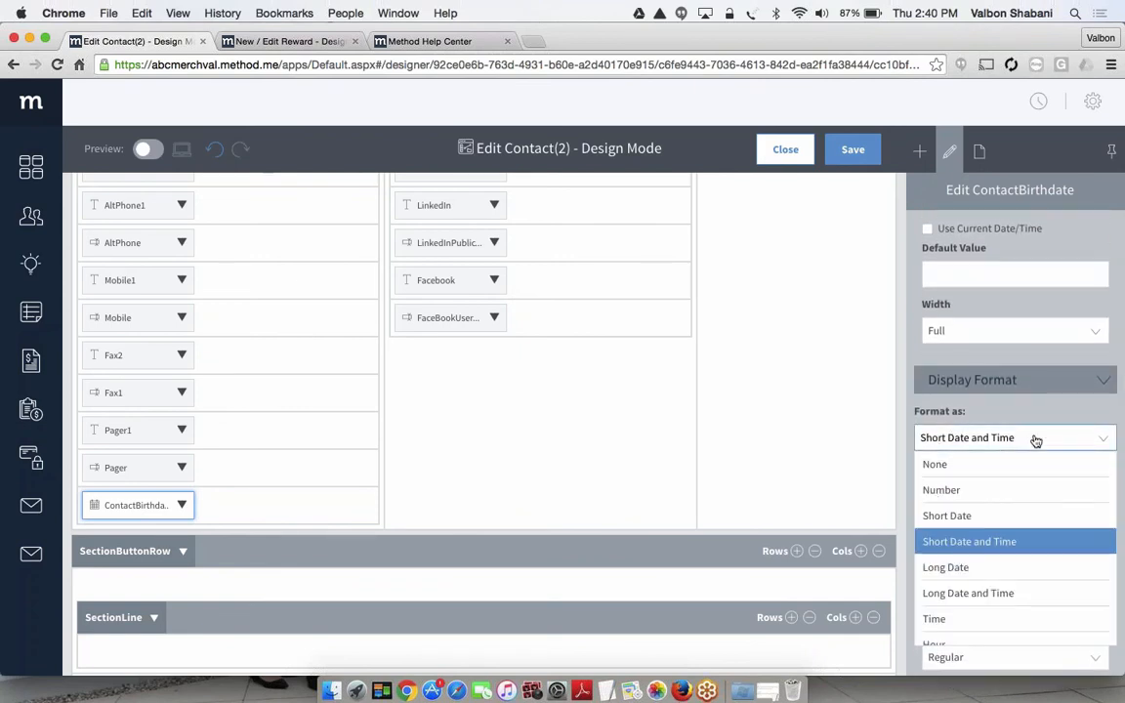
pyautogui.click(935, 515)
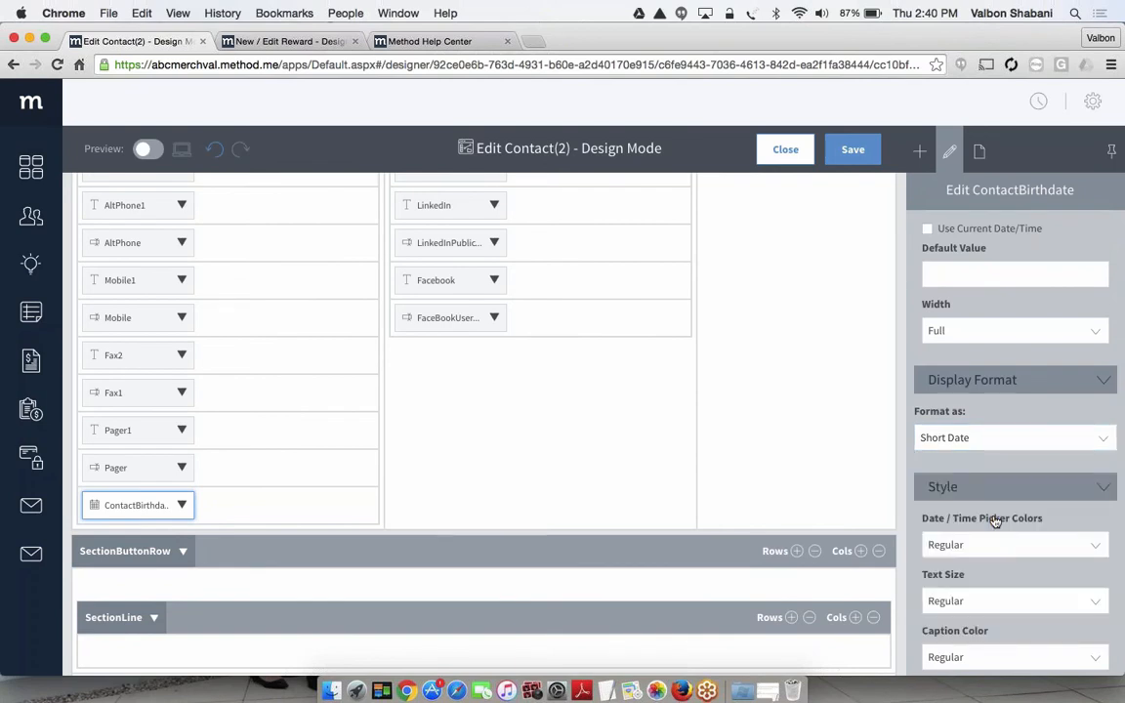
pyautogui.click(853, 150)
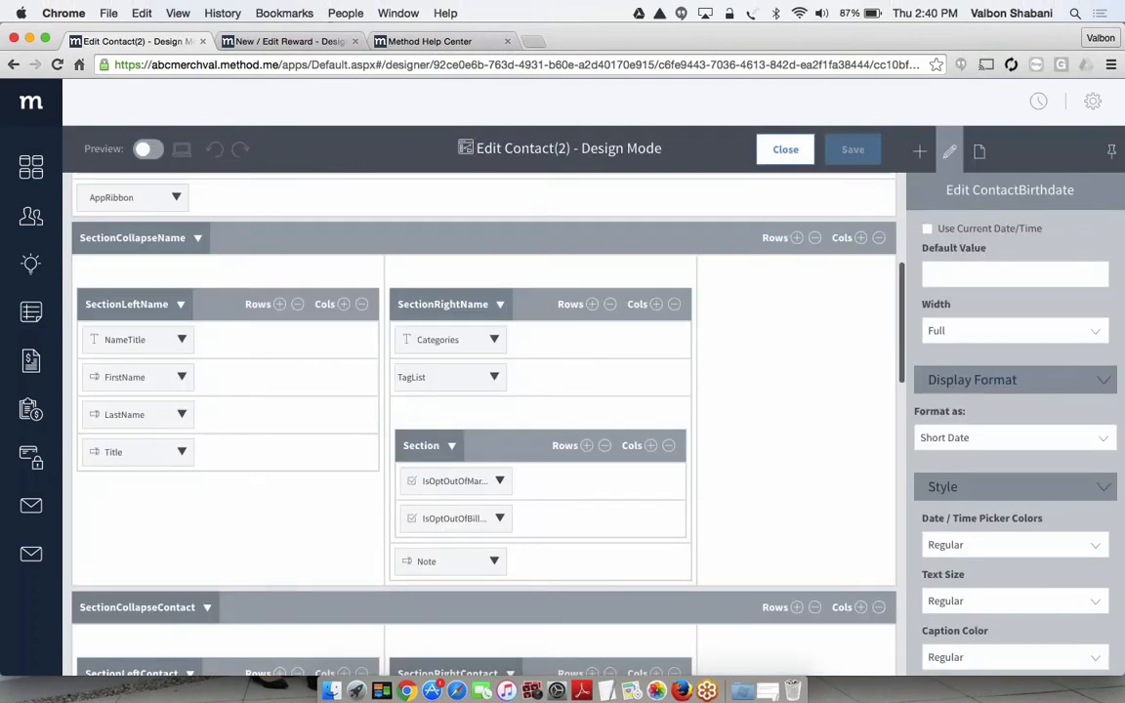
pyautogui.click(784, 149)
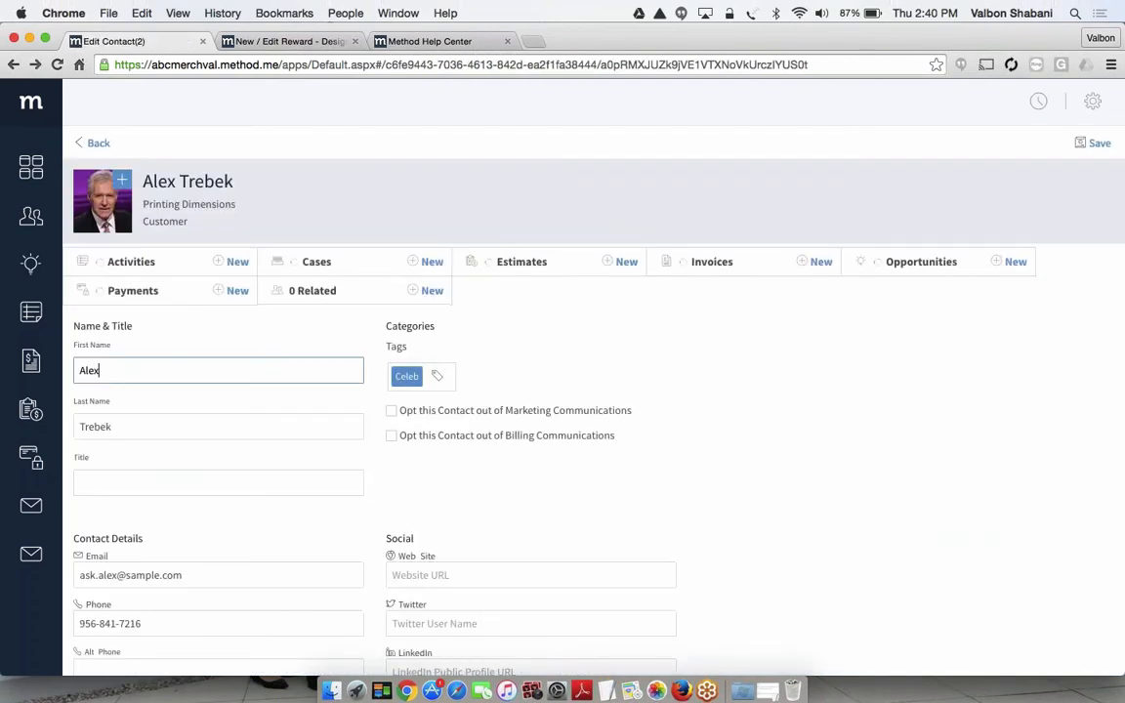
# Choose the current date from the calendar of the contact's ContactBirthdate field
pyautogui.scroll(-8, 650, 377)
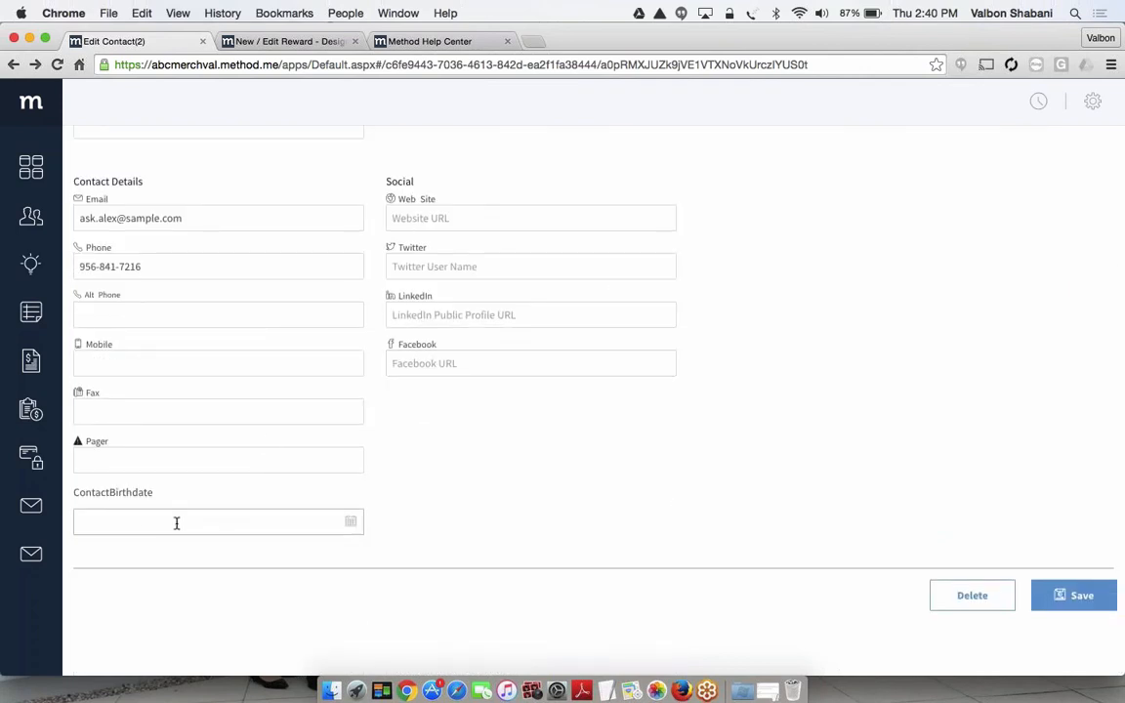
pyautogui.click(349, 521)
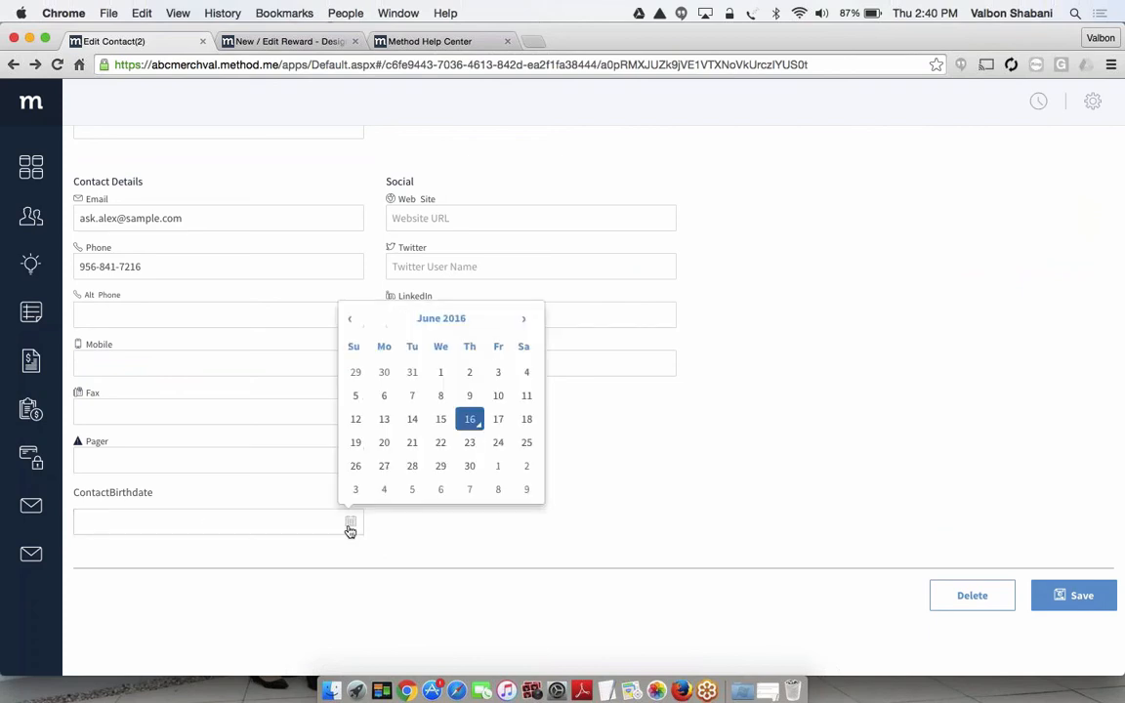
pyautogui.click(470, 419)
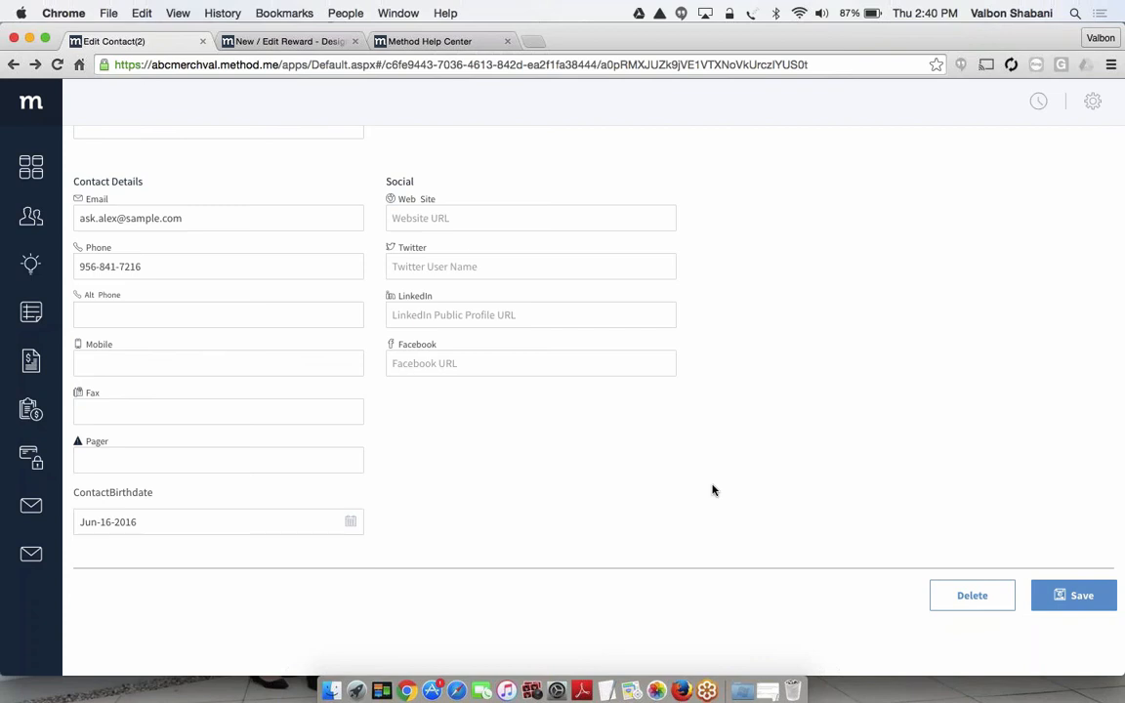
# Reopen the Edit Contact(2) screen for customization, change the ContactBirthdate field's caption to Birthdate, and save and close the design
pyautogui.scroll(5, 713, 490)
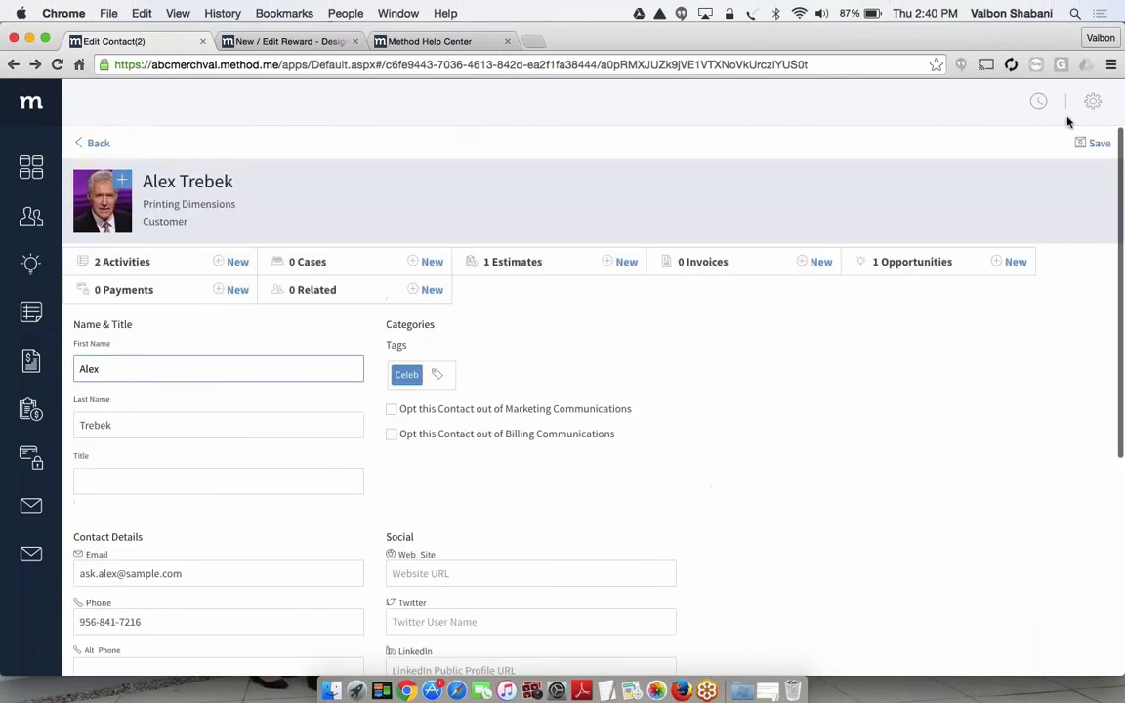
pyautogui.click(1091, 105)
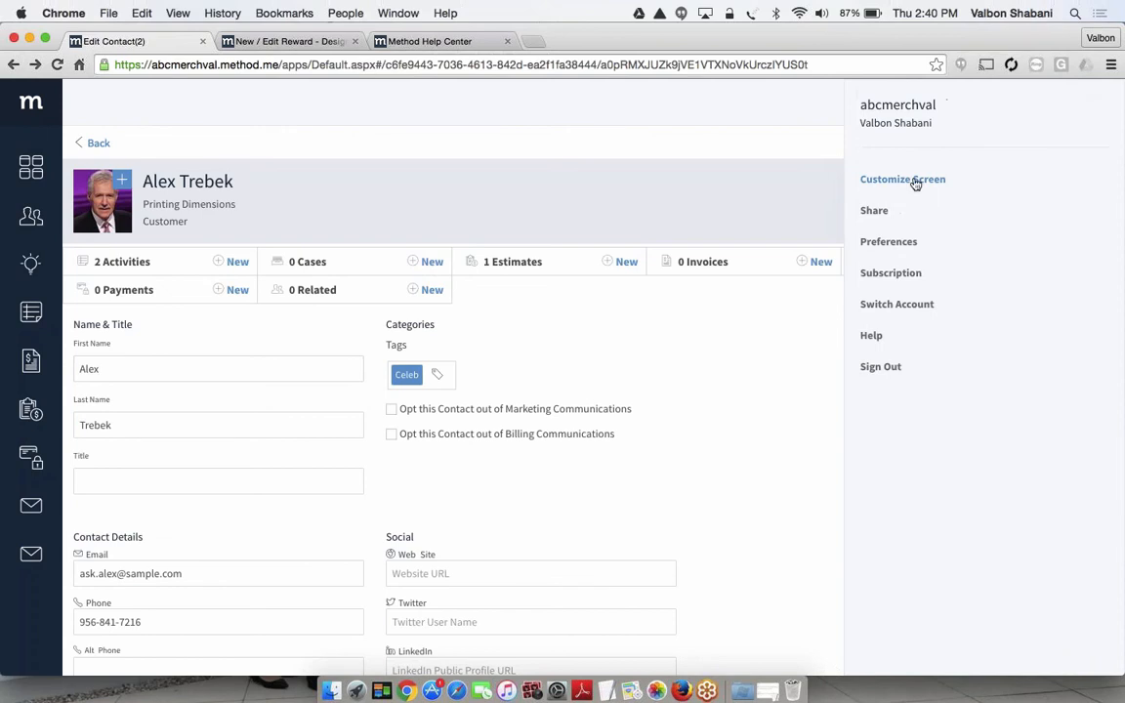
pyautogui.click(914, 182)
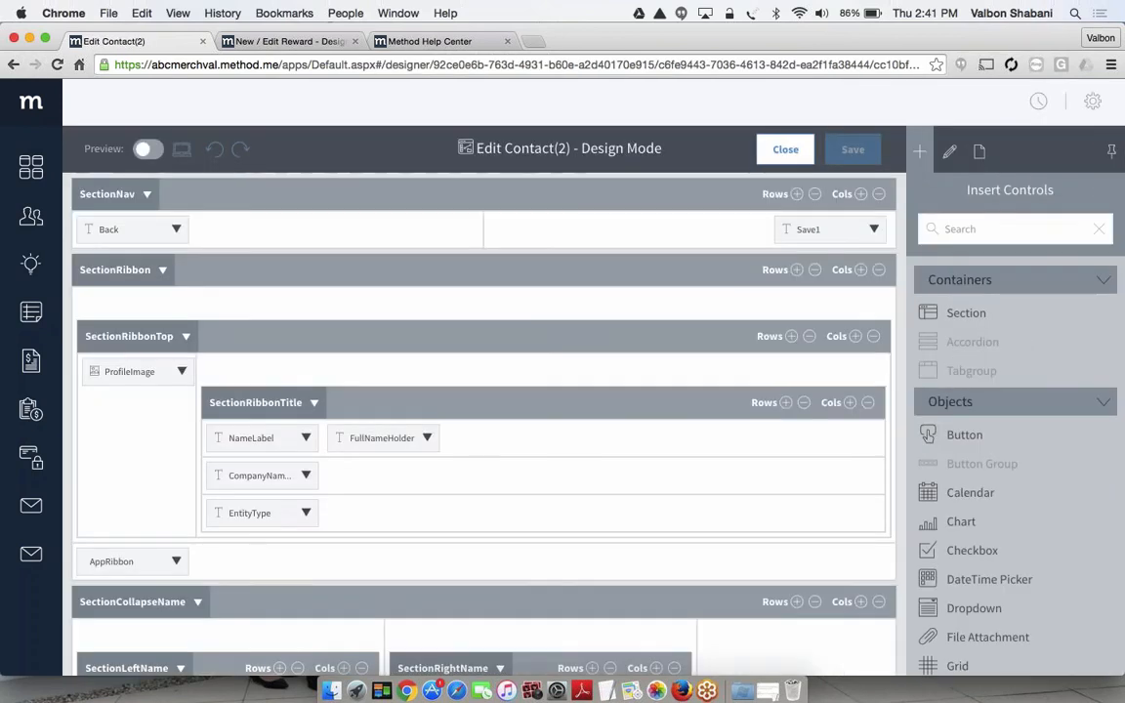
pyautogui.scroll(-10, 484, 420)
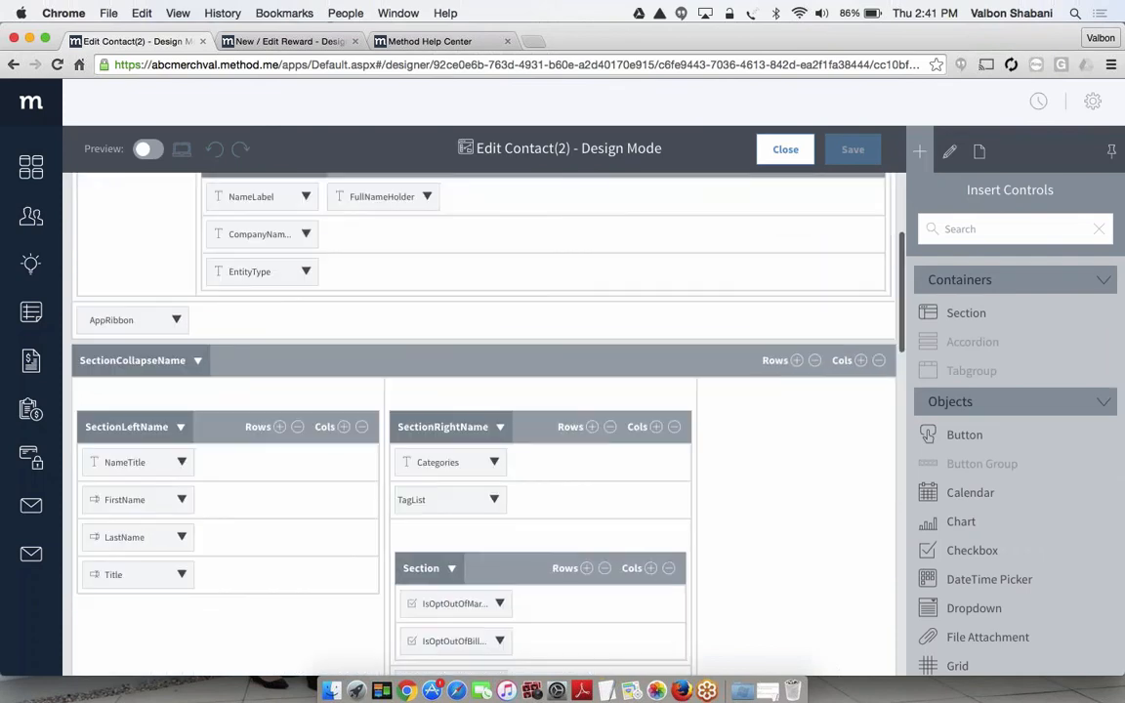
pyautogui.scroll(-10, 126, 512)
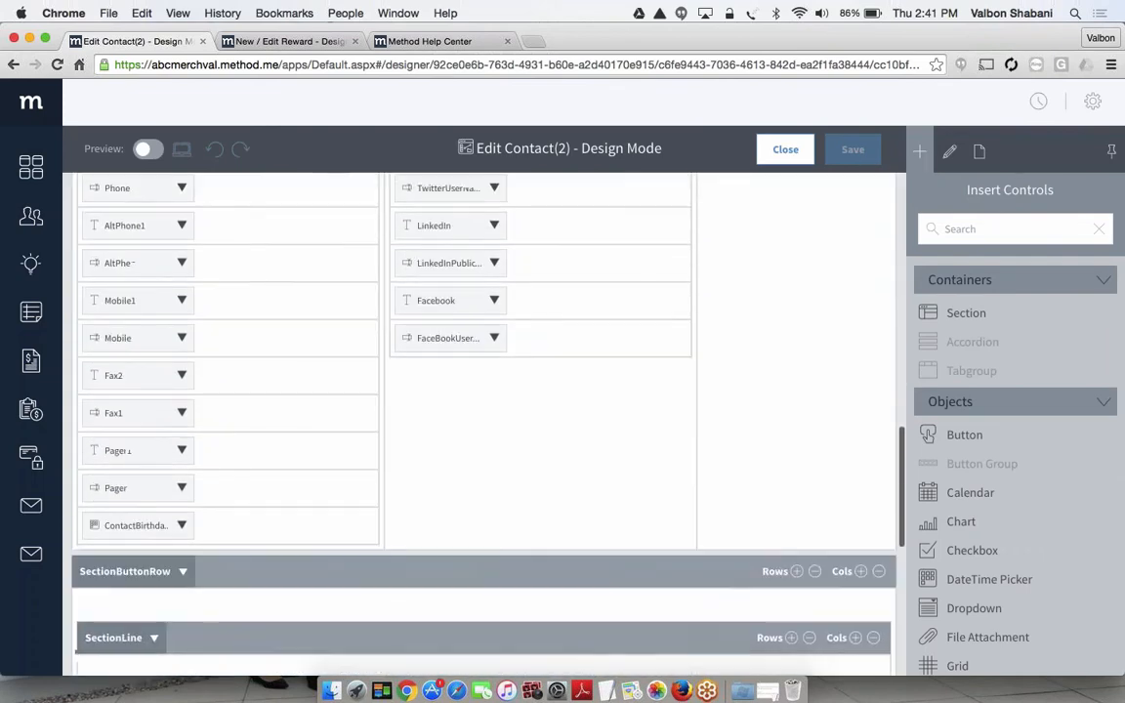
pyautogui.click(127, 510)
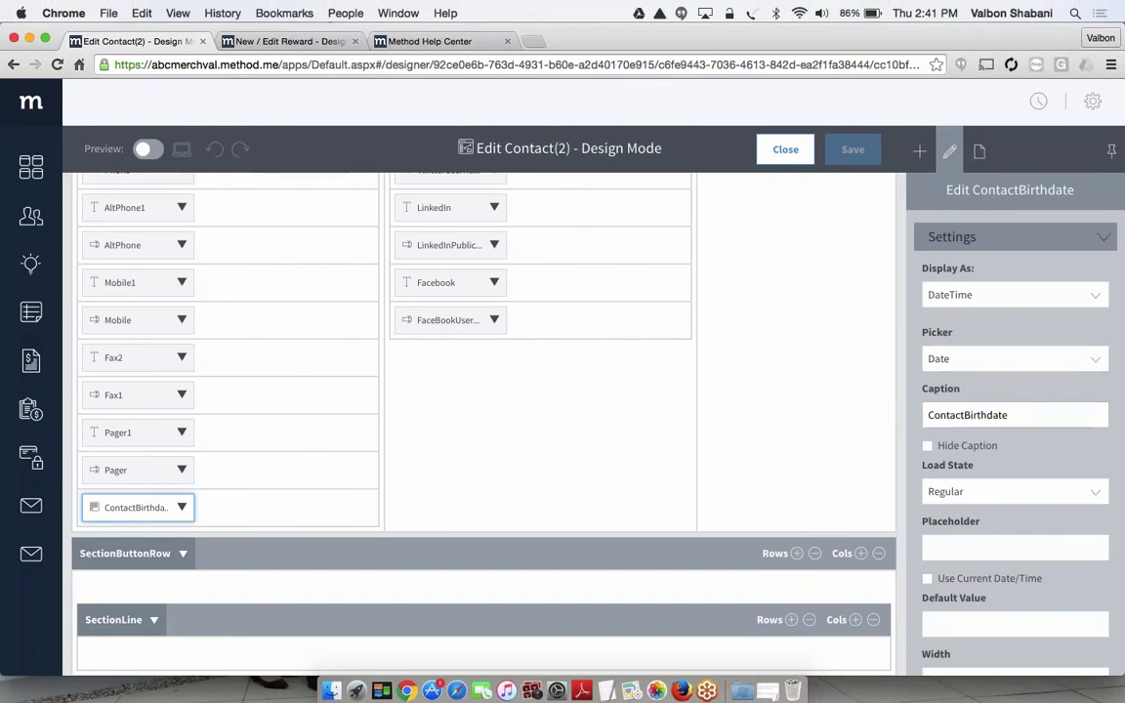
pyautogui.moveTo(964, 415); pyautogui.dragTo(904, 414)
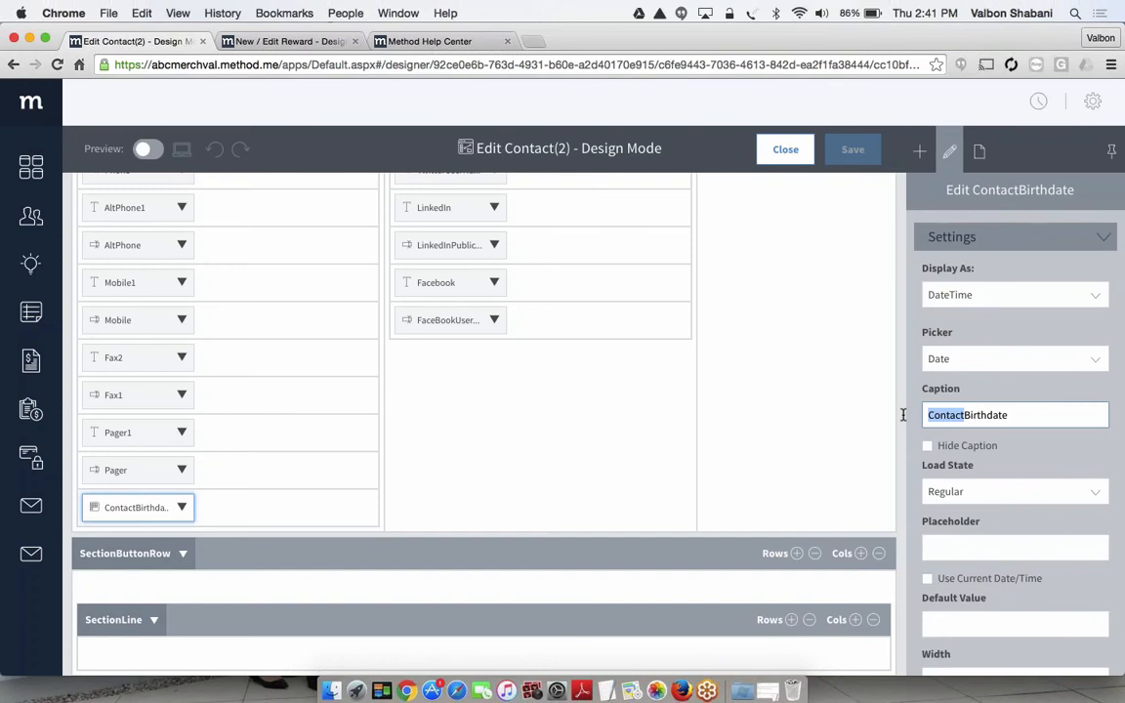
pyautogui.press('BackSpace')
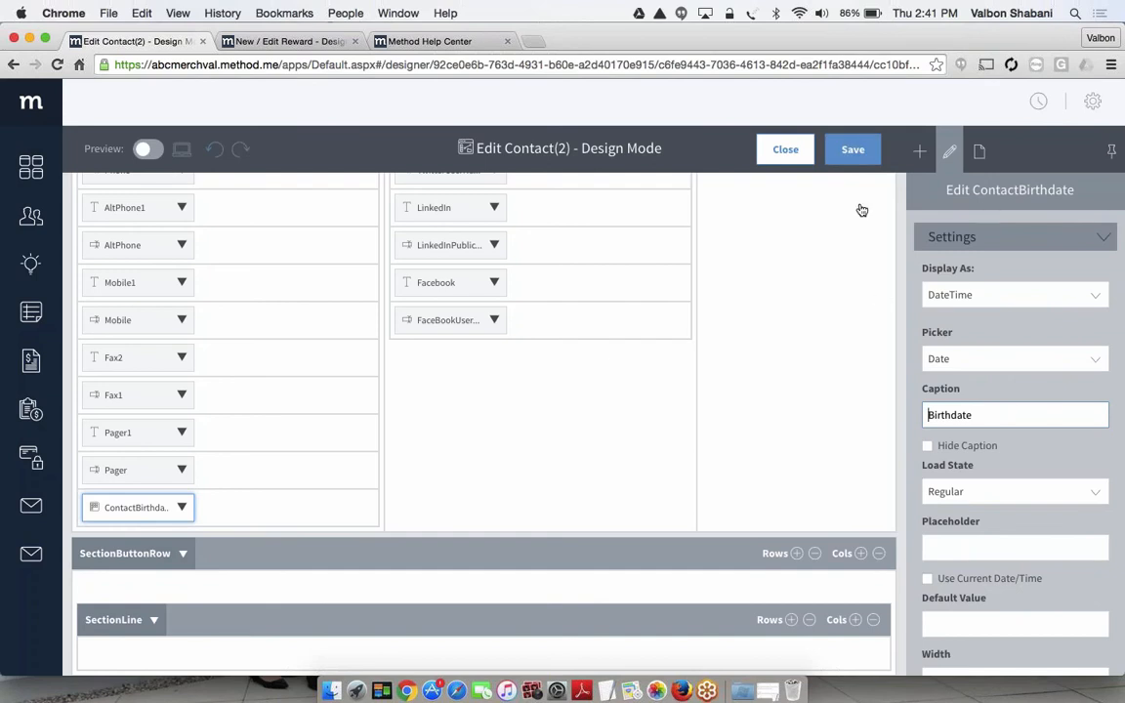
pyautogui.click(852, 150)
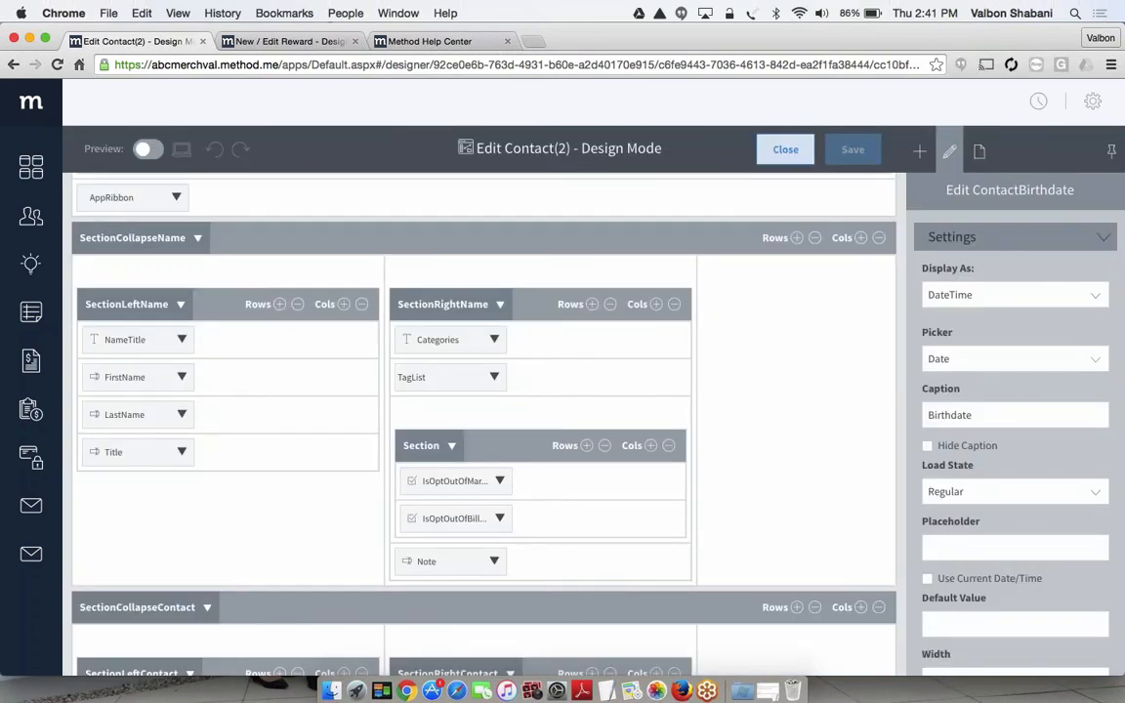
pyautogui.click(784, 150)
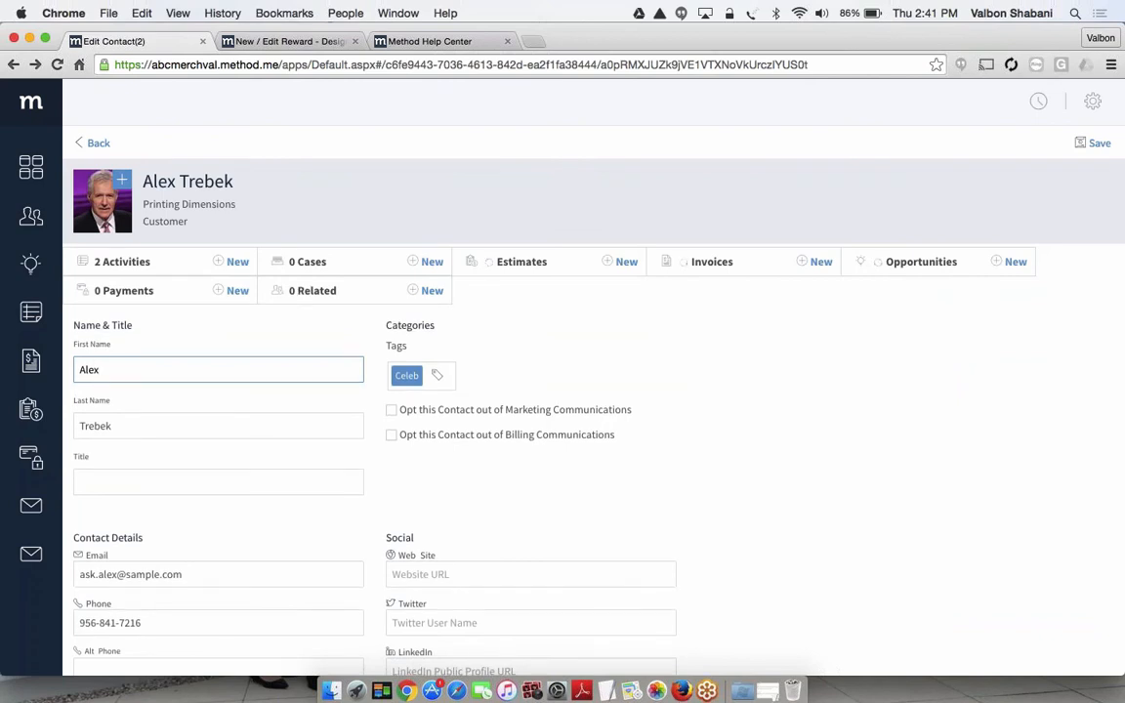
# Choose a date from the calendar of the contact's Birthdate field and save the contact
pyautogui.scroll(-5, 674, 408)
pyautogui.scroll(-2, 673, 408)
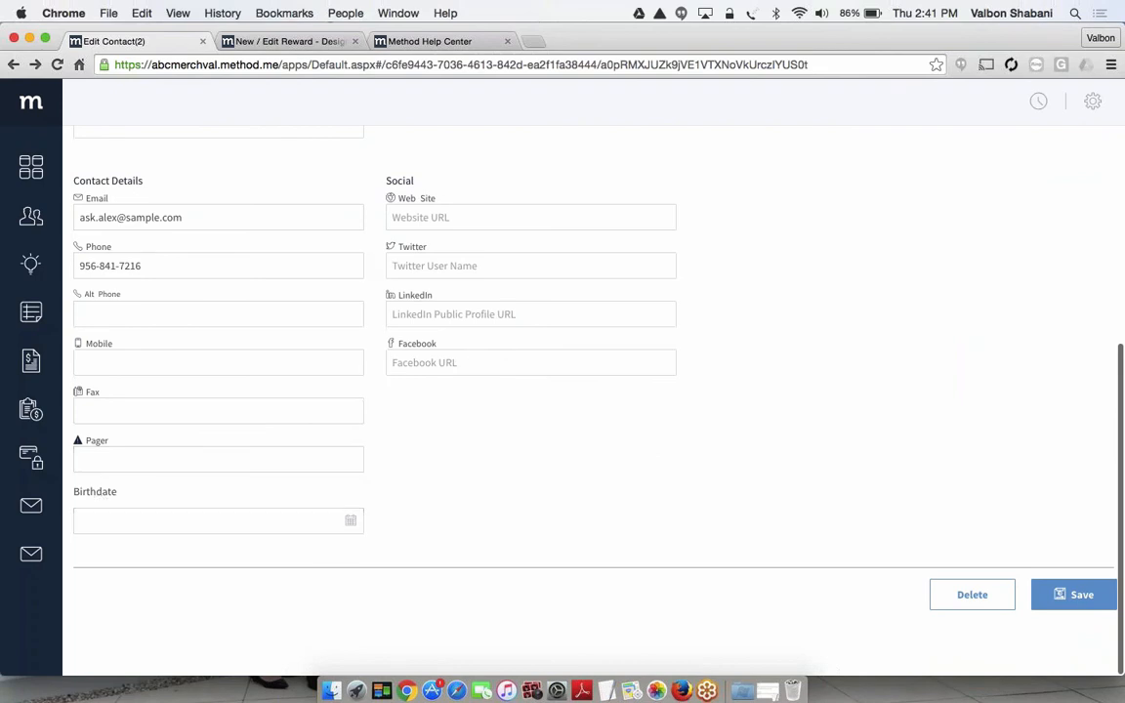
pyautogui.click(228, 520)
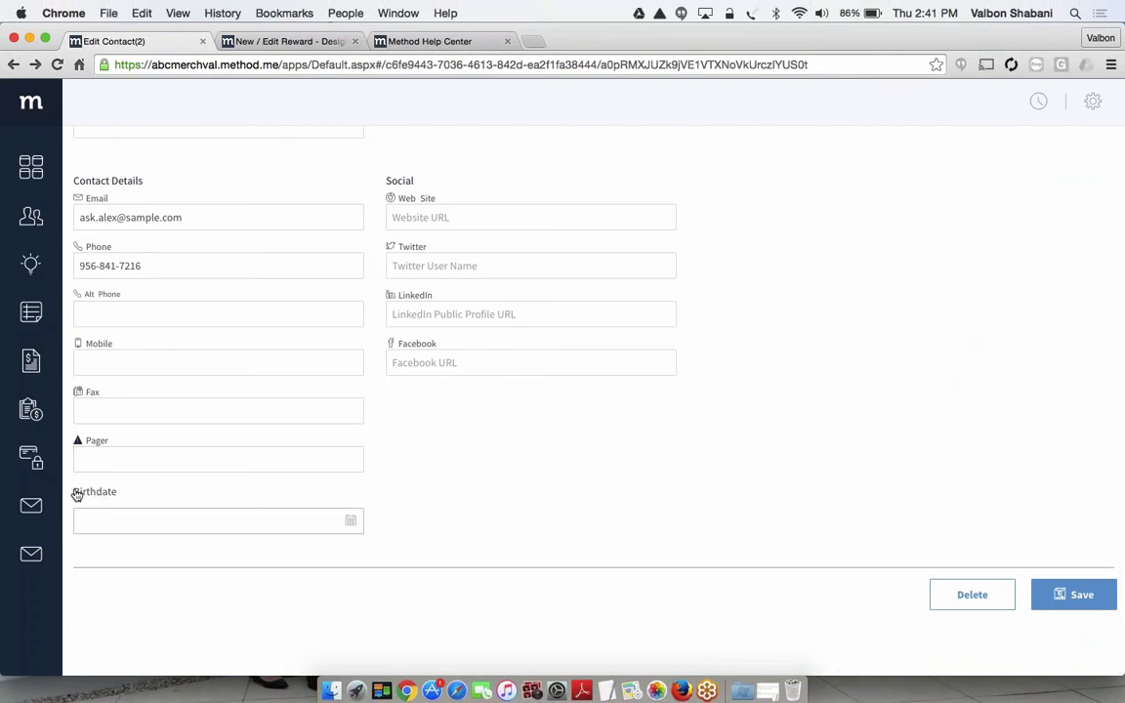
pyautogui.click(350, 520)
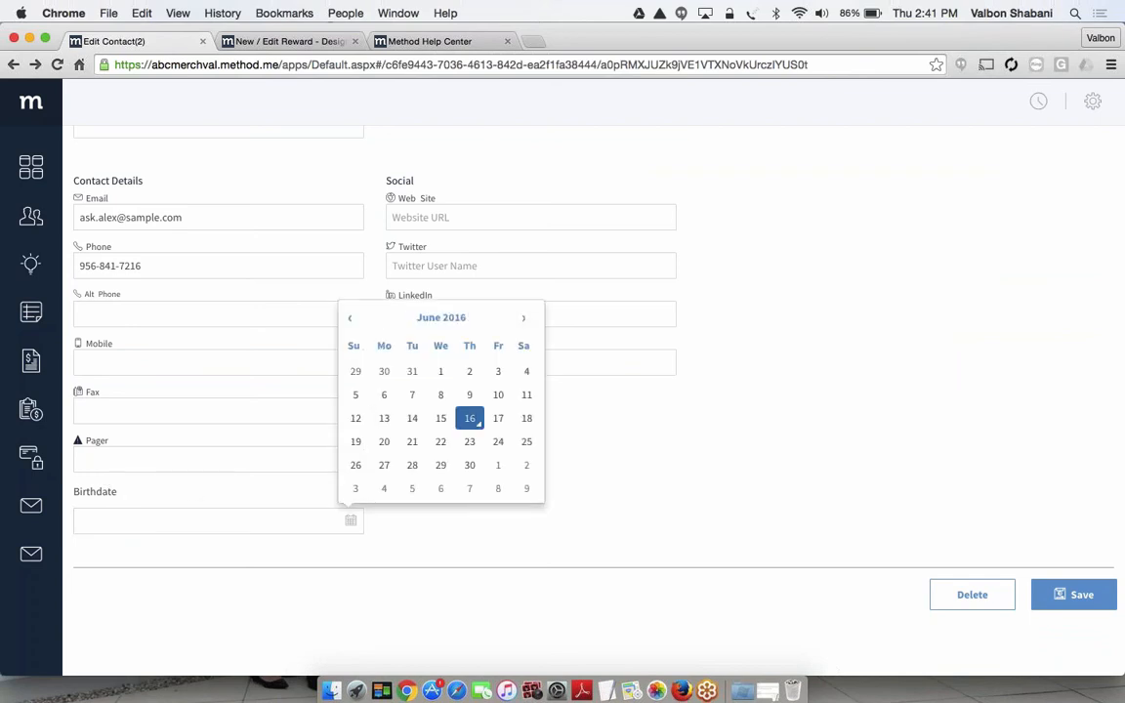
pyautogui.click(440, 373)
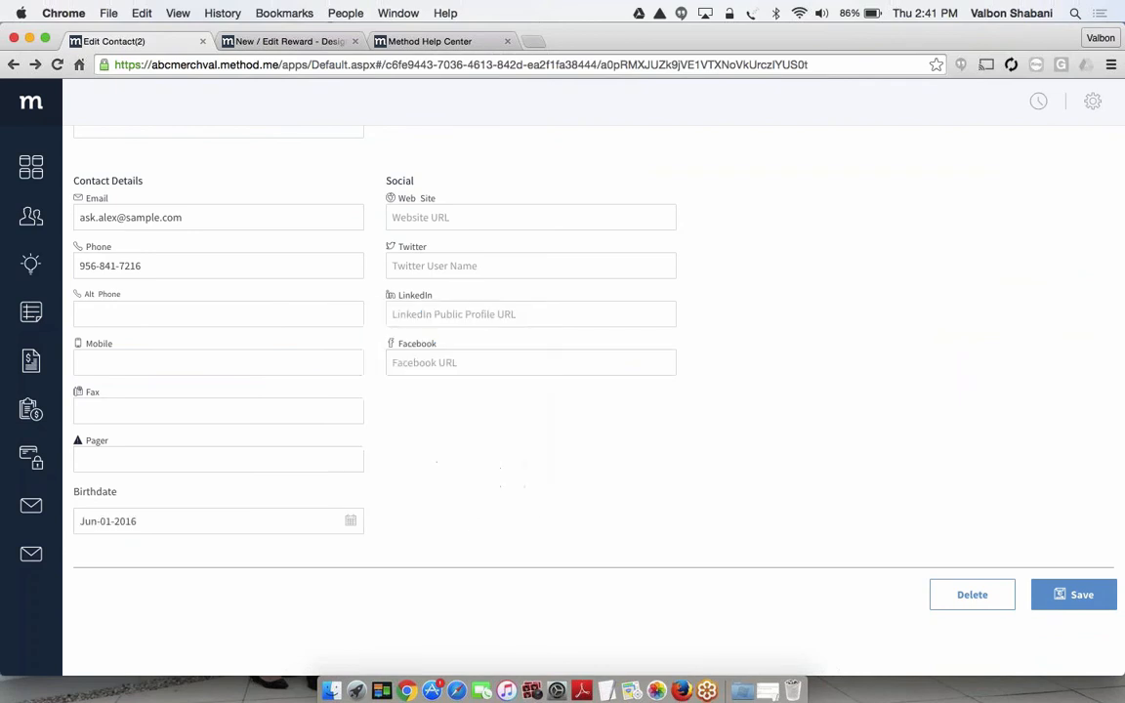
pyautogui.click(1071, 596)
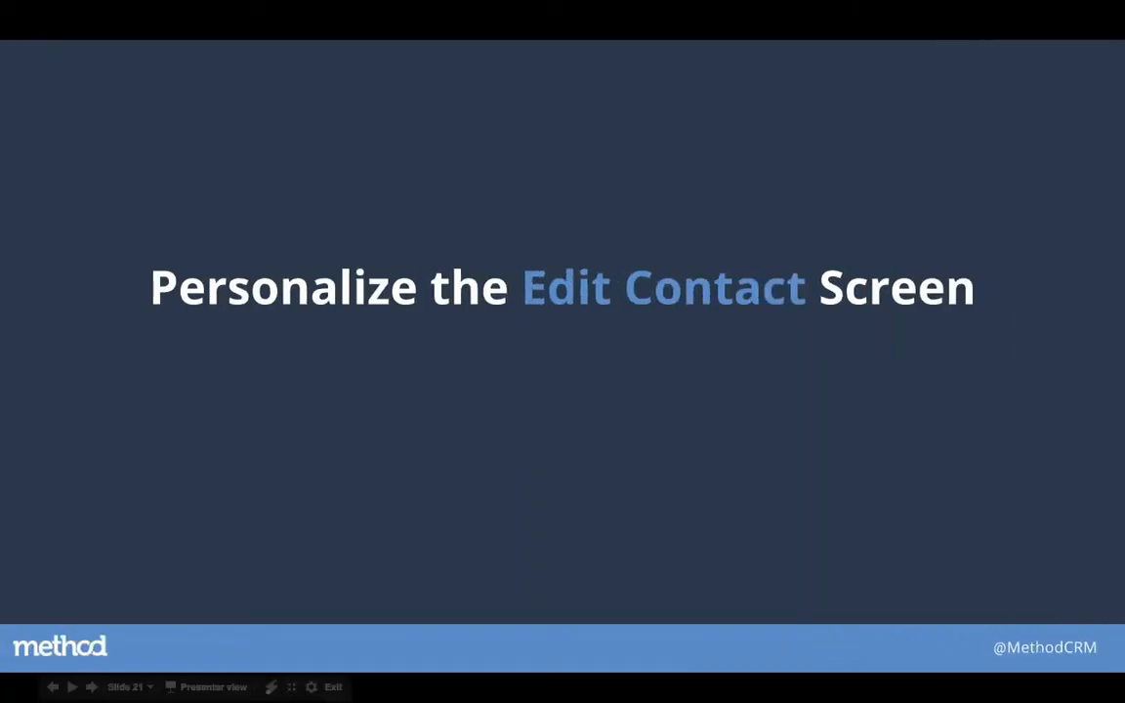
pyautogui.press('Right')
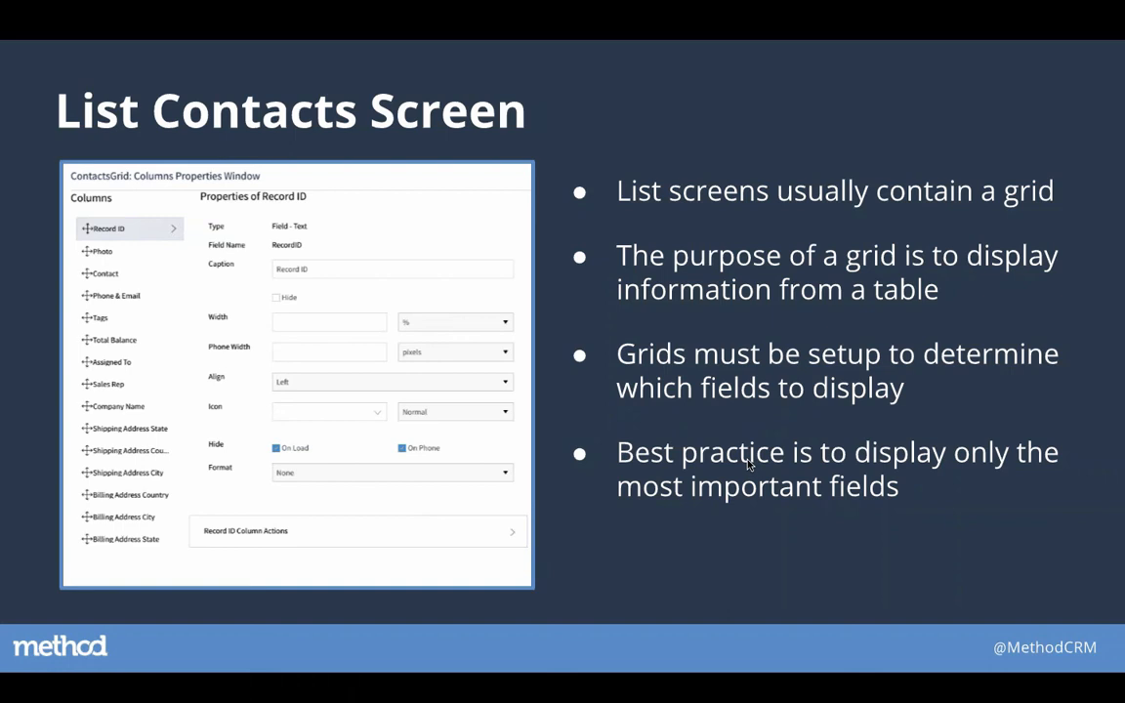
pyautogui.press('Right')
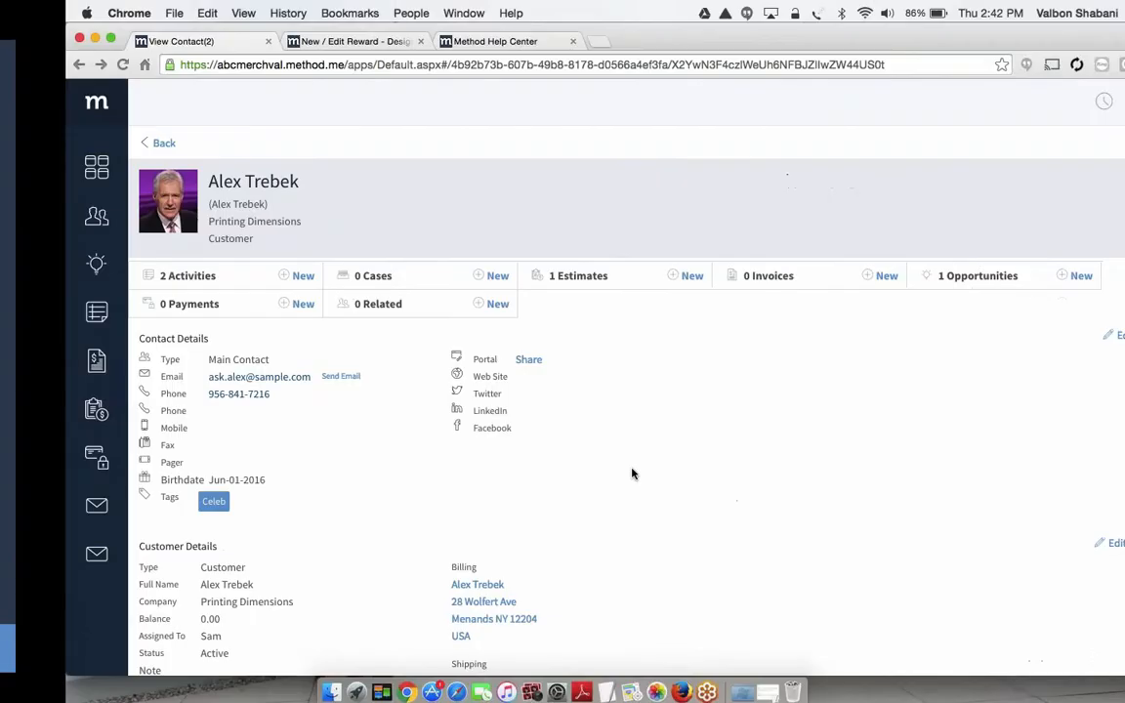
# Open the contact list and look through its available filter views without changing the current one
pyautogui.click(29, 224)
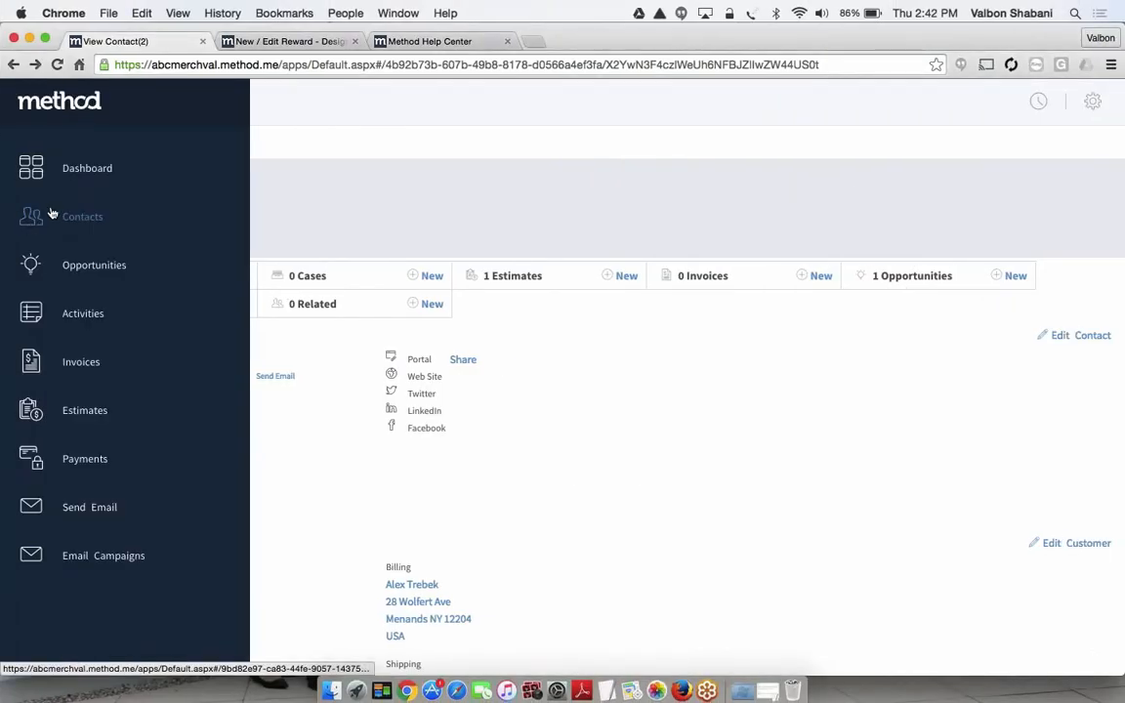
pyautogui.click(42, 225)
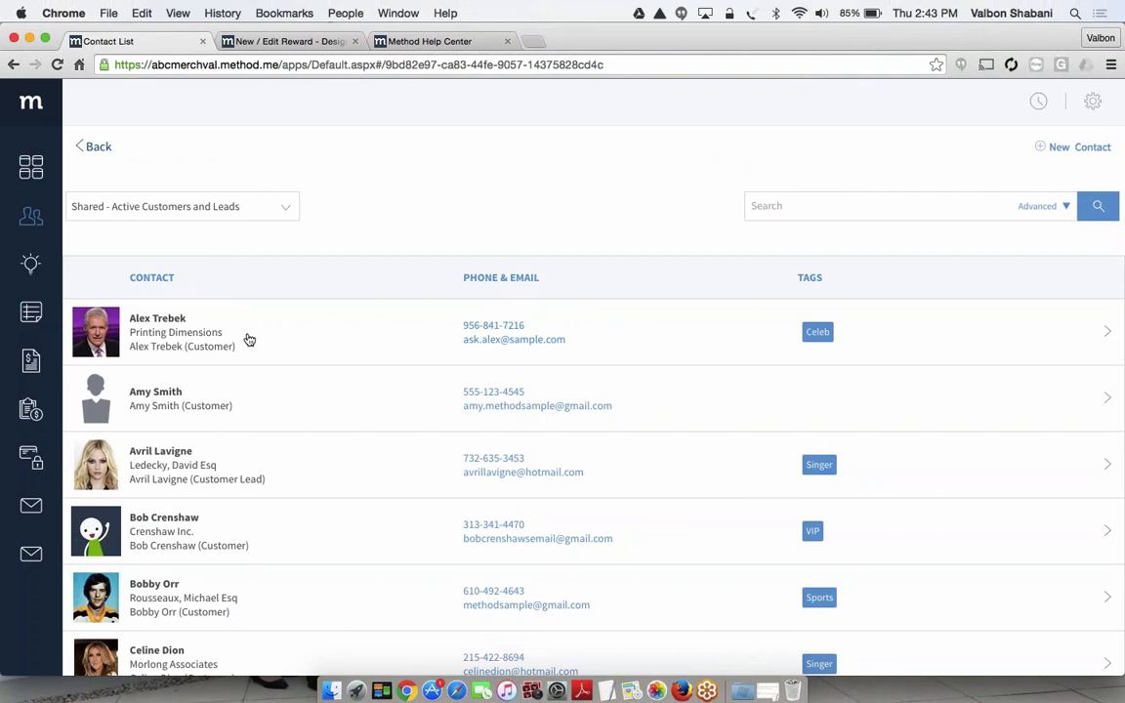
pyautogui.click(186, 208)
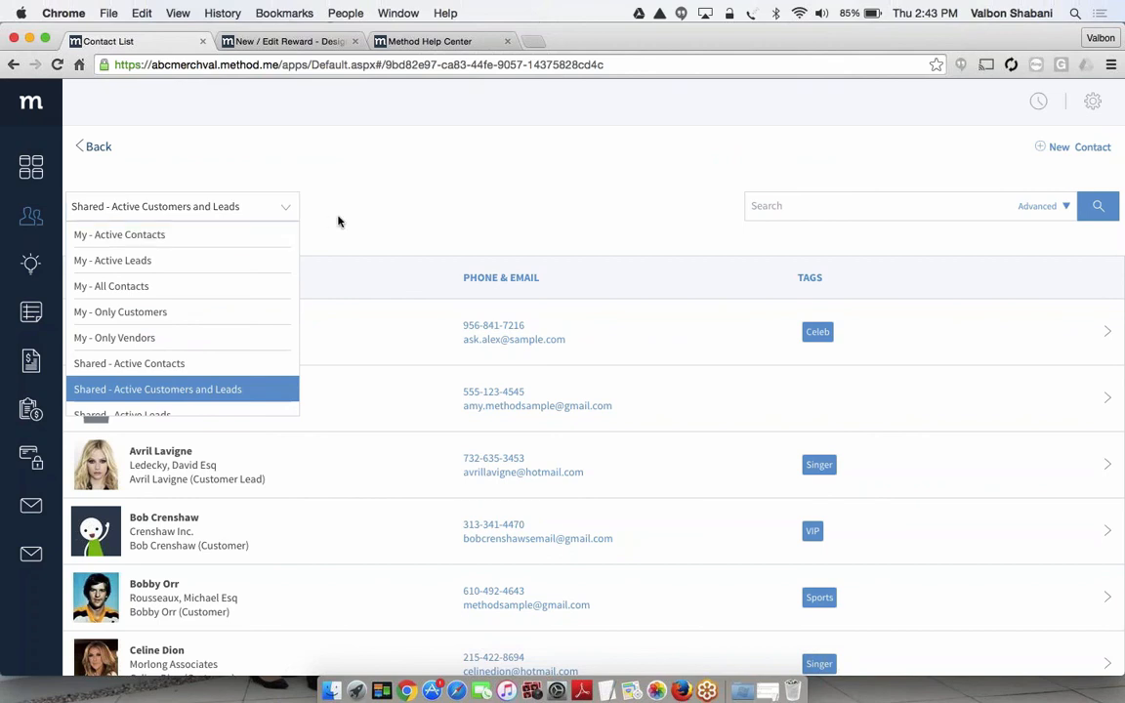
pyautogui.click(276, 181)
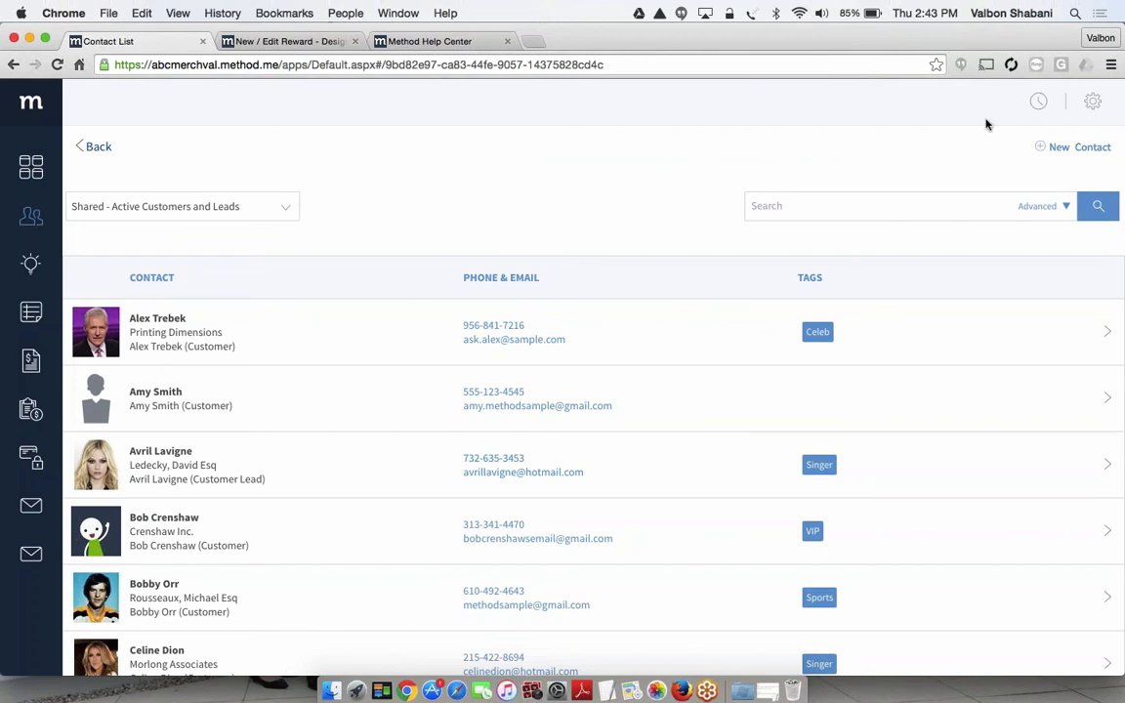
# Customize the Contact List screen by creating a copy of the out-of-the-box version
pyautogui.click(1091, 101)
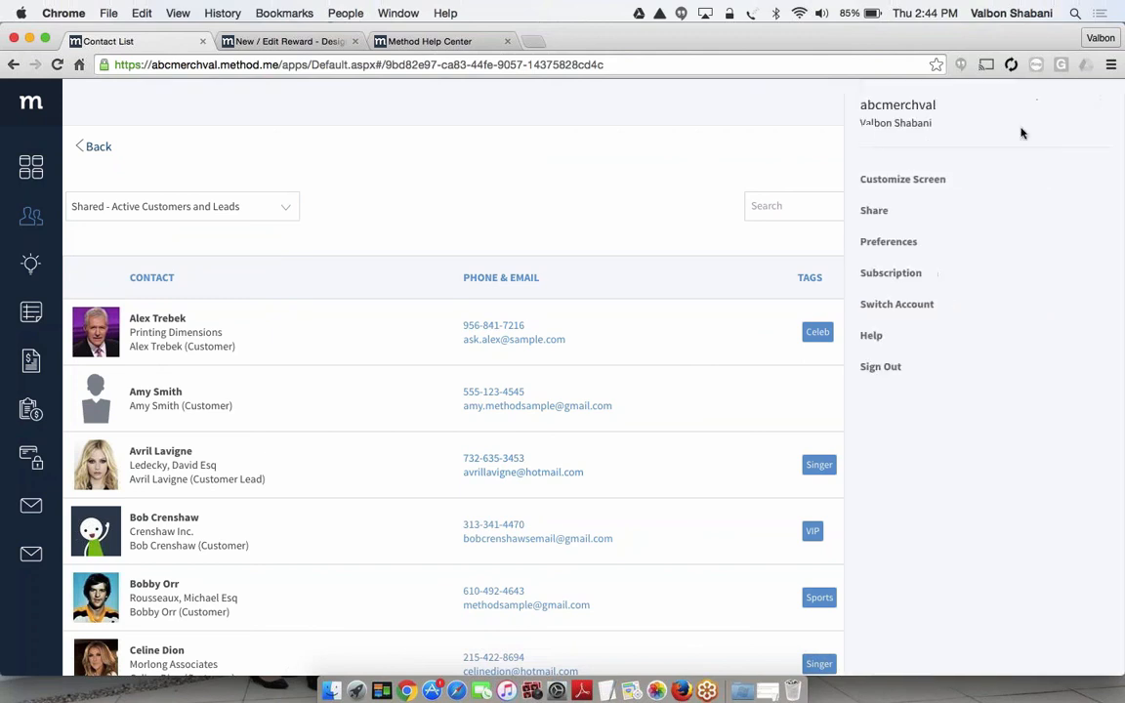
pyautogui.click(892, 182)
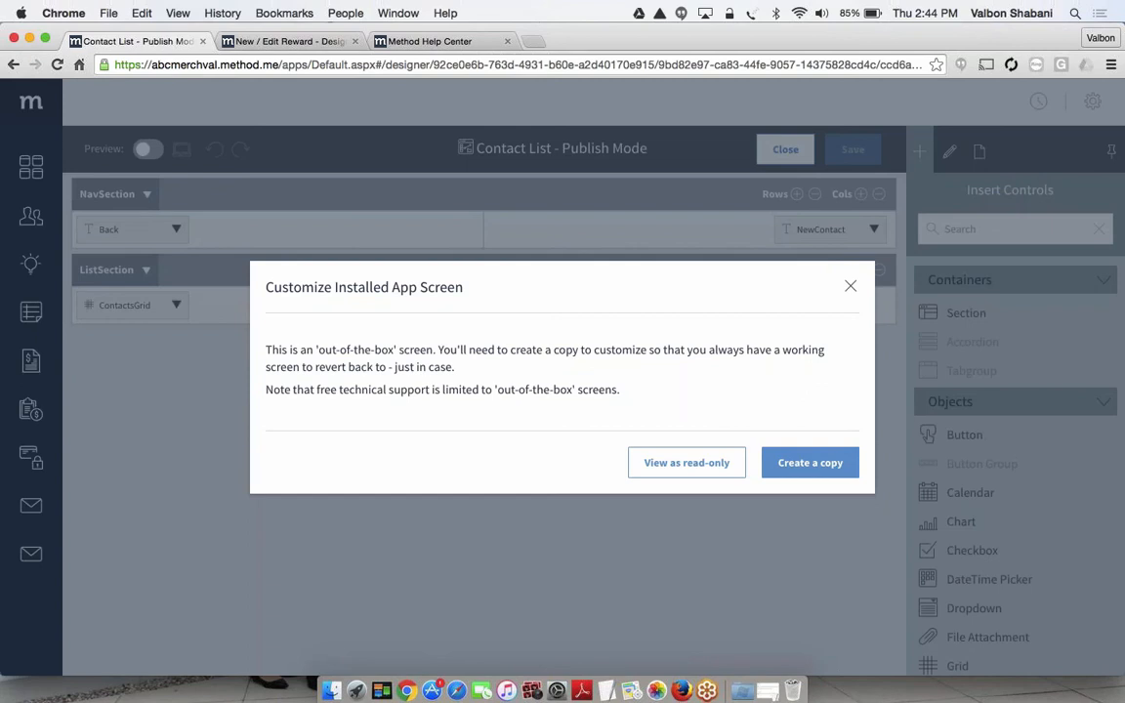
pyautogui.click(804, 468)
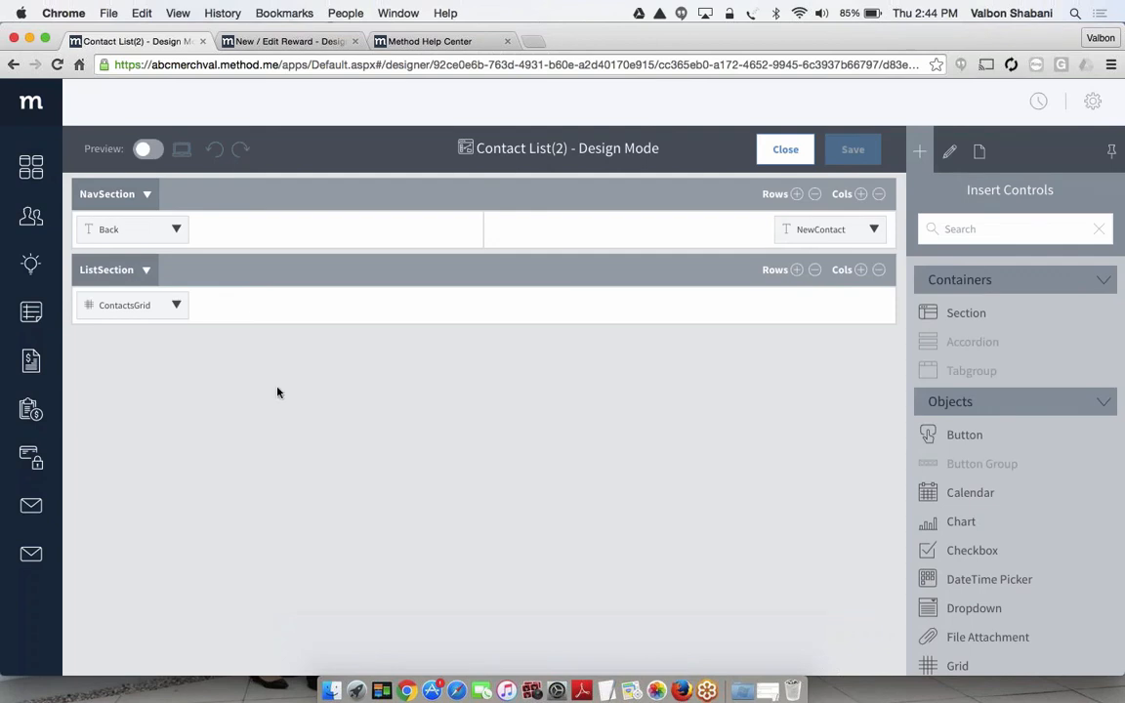
# Examine the ContactsGrid settings and preview the Contact List(2) screen, returning to the design layout
pyautogui.click(104, 307)
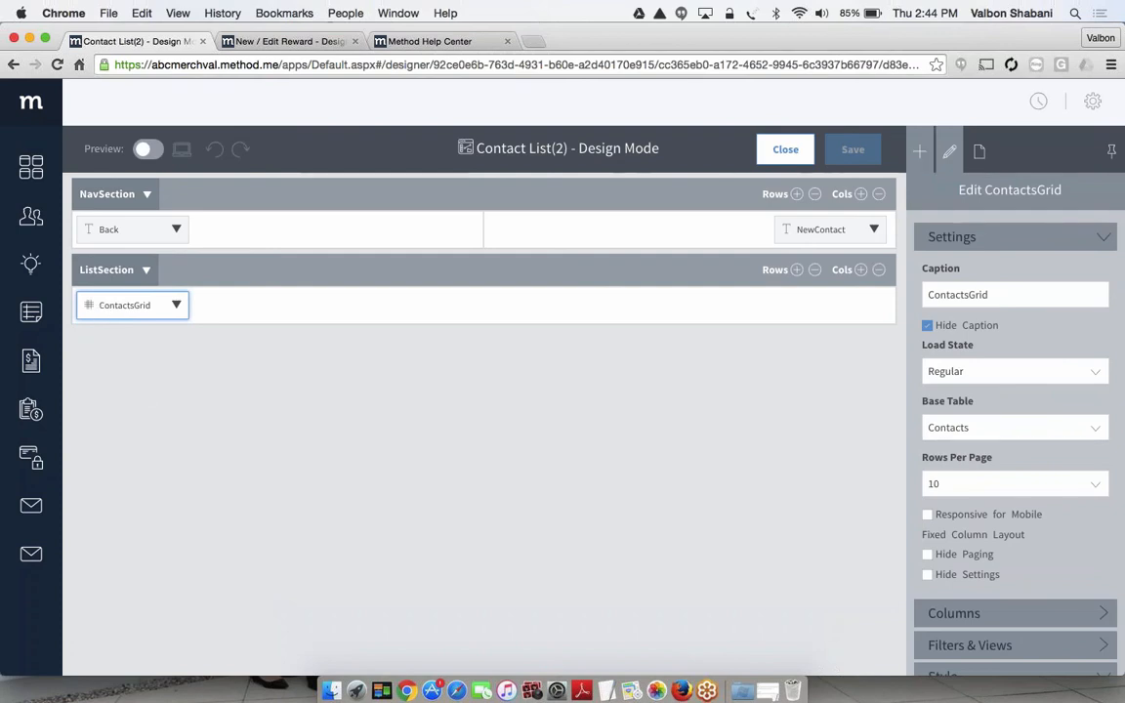
pyautogui.click(920, 152)
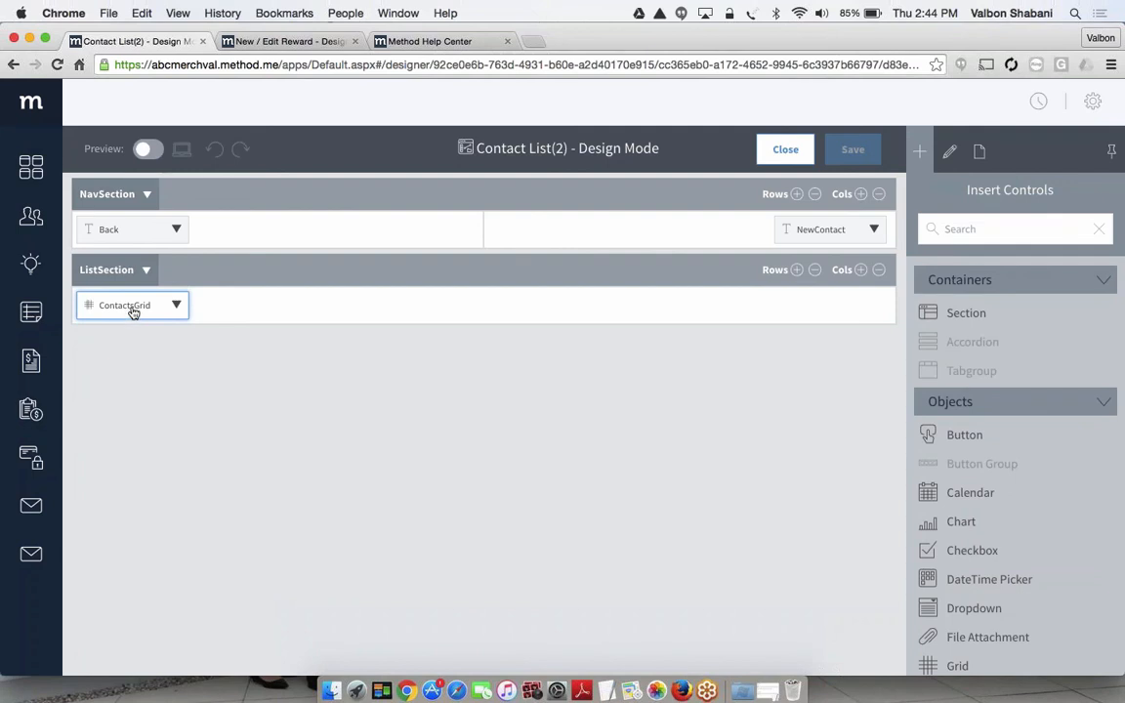
pyautogui.click(147, 148)
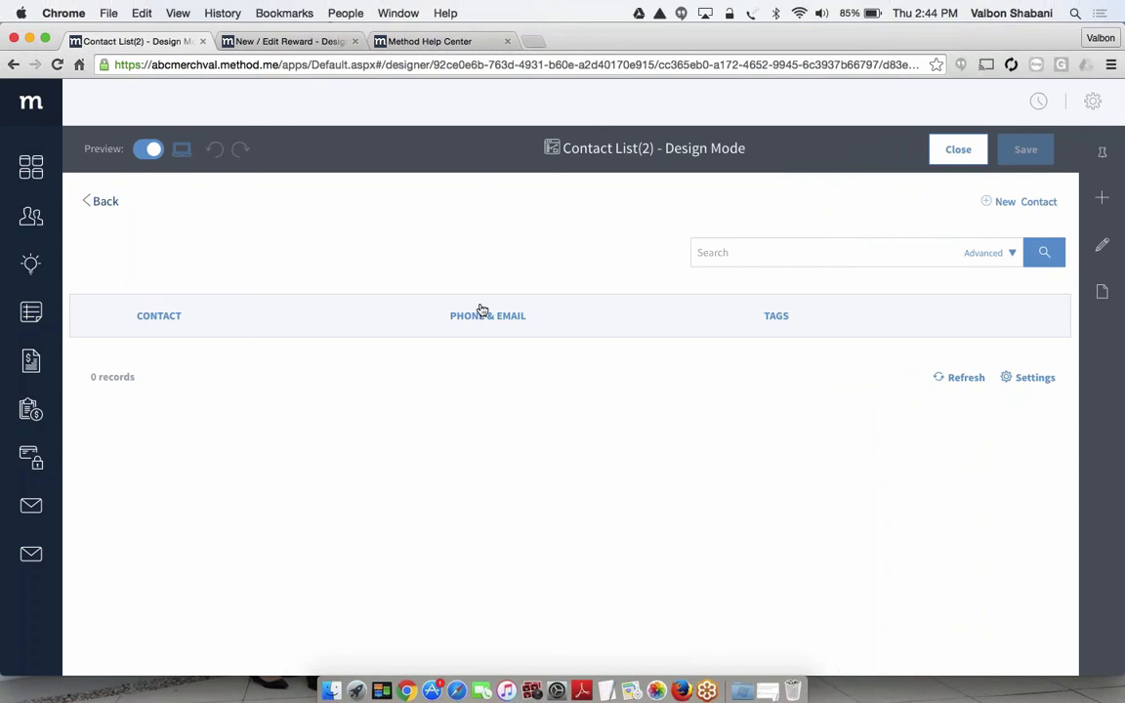
pyautogui.click(145, 149)
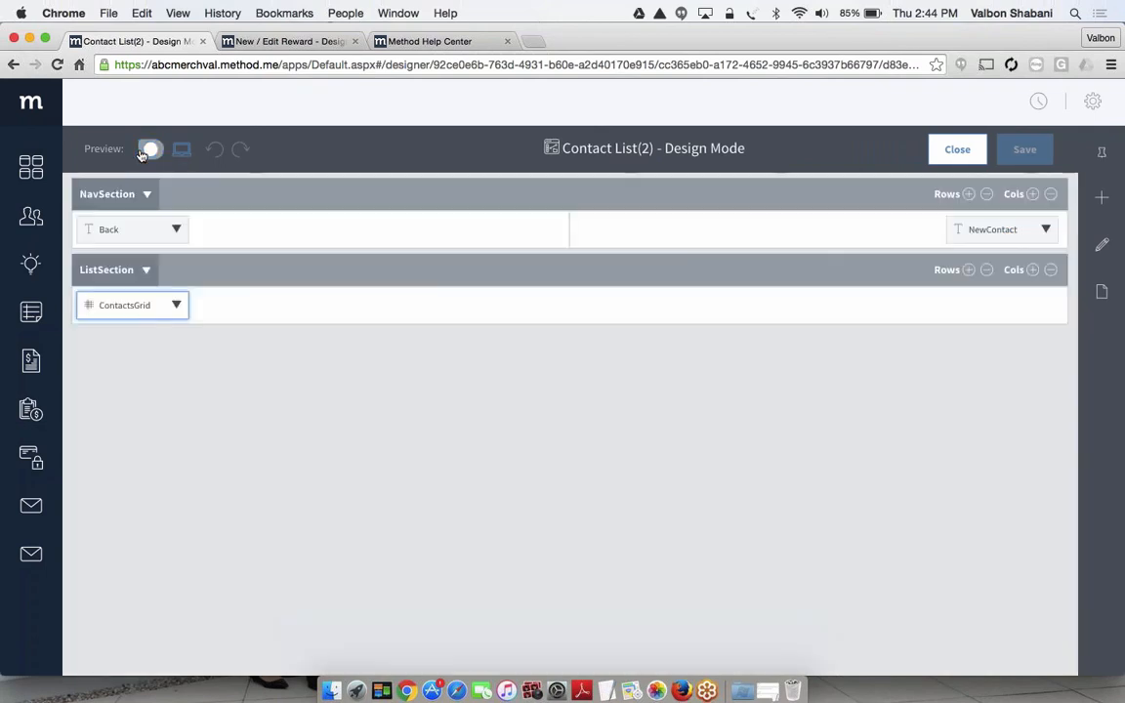
# Add the ContactBirthdate field as a new column of the ContactsGrid
pyautogui.click(164, 307)
pyautogui.click(178, 307)
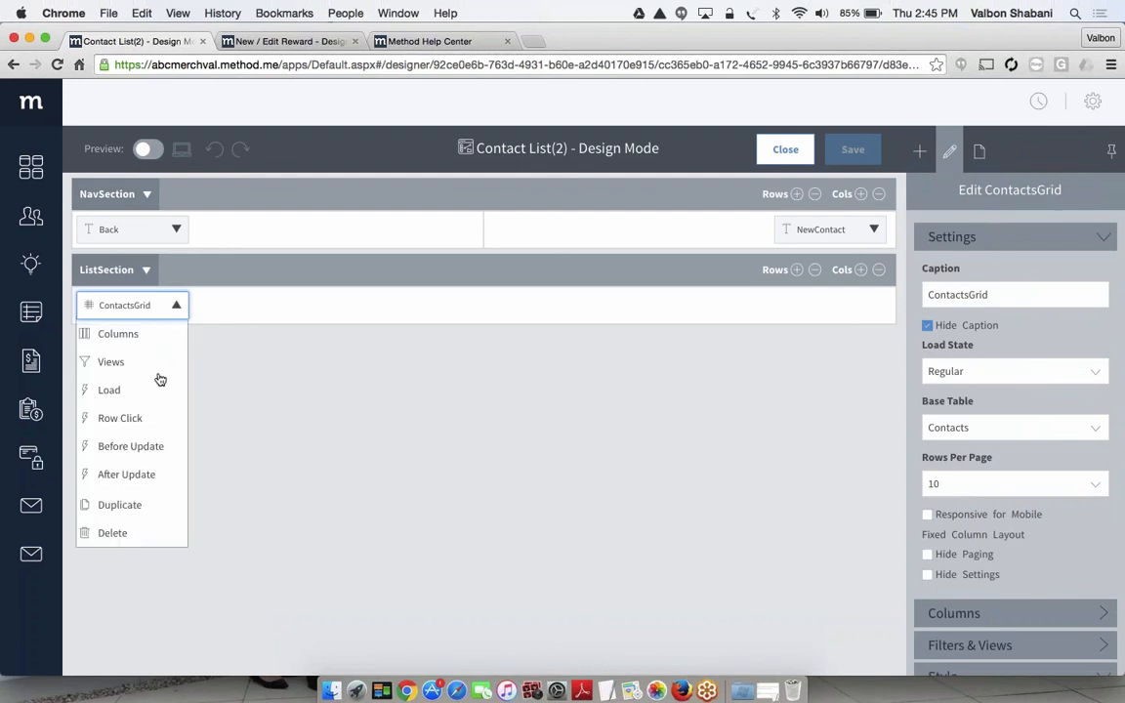
pyautogui.click(127, 337)
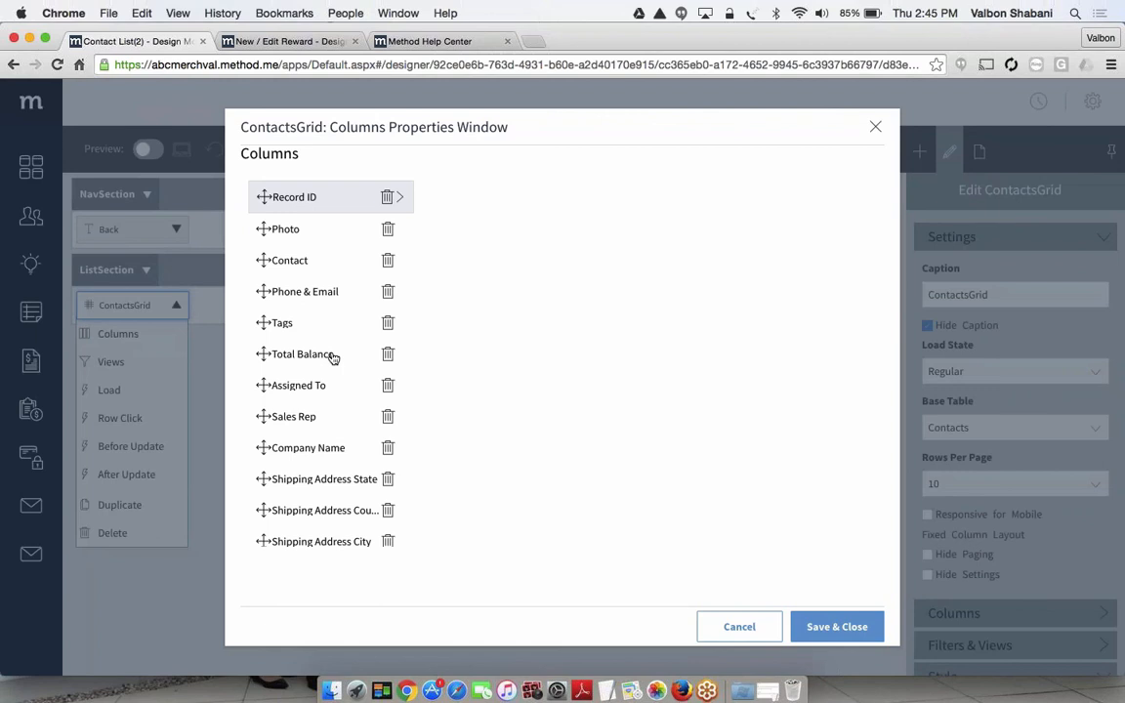
pyautogui.scroll(-5, 333, 358)
pyautogui.scroll(-3, 333, 358)
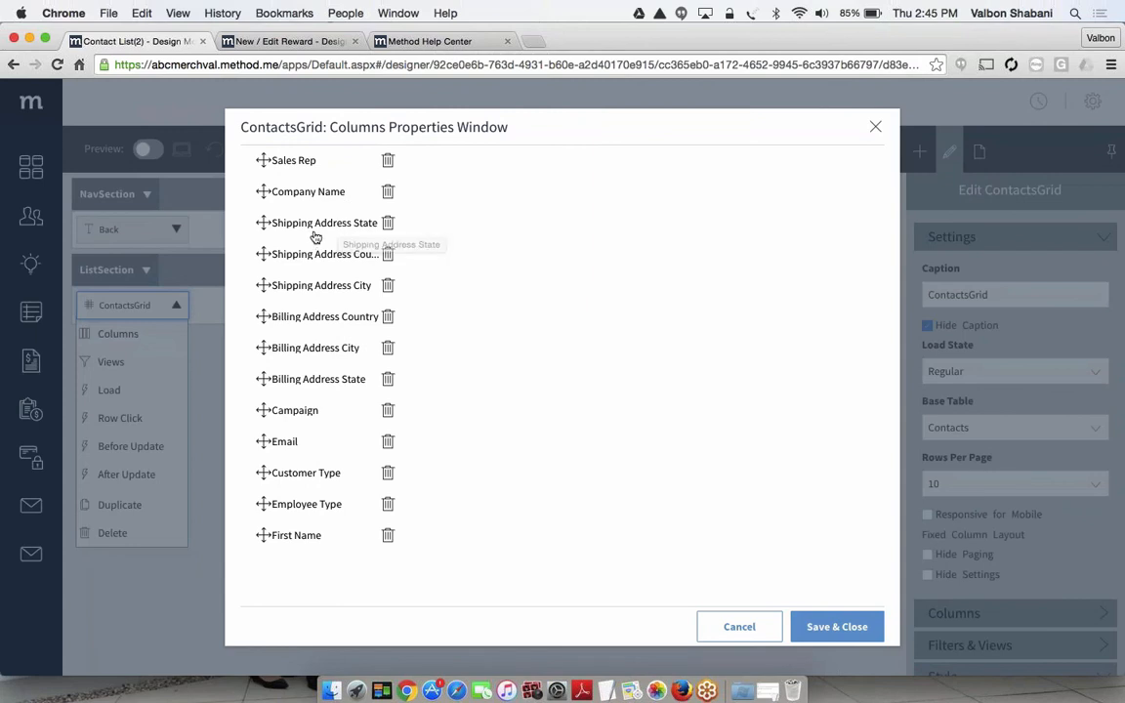
pyautogui.scroll(-2, 327, 235)
pyautogui.scroll(2, 316, 237)
pyautogui.scroll(-5, 315, 237)
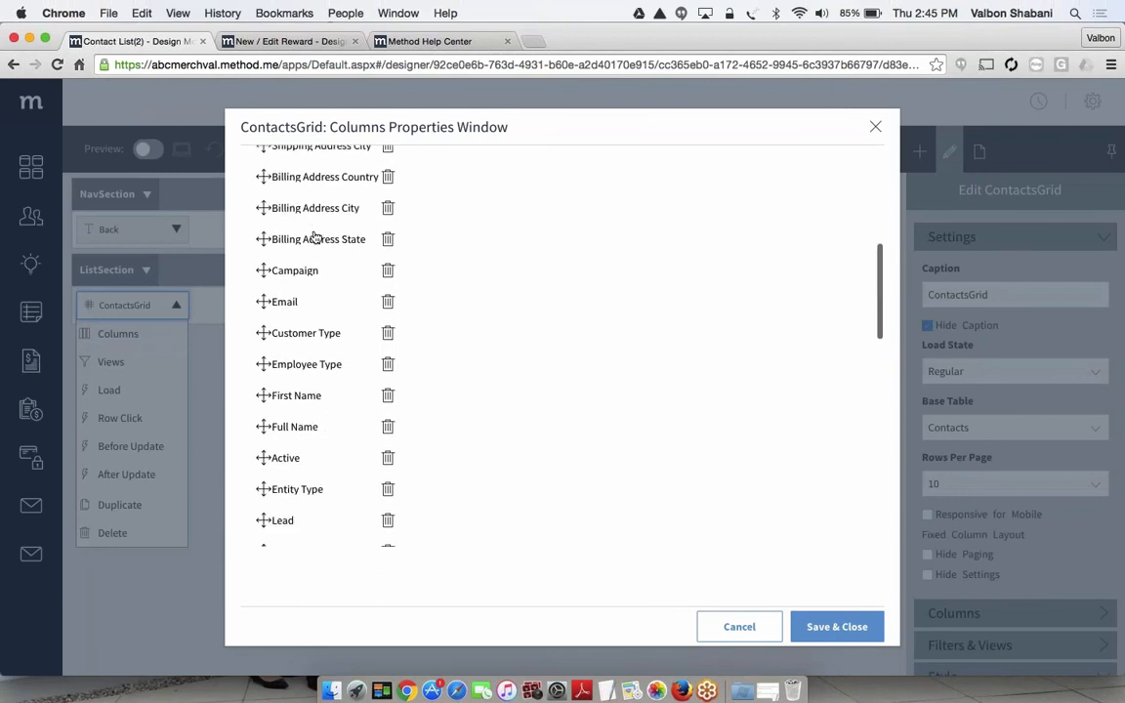
pyautogui.scroll(-2, 309, 375)
pyautogui.scroll(-8, 309, 383)
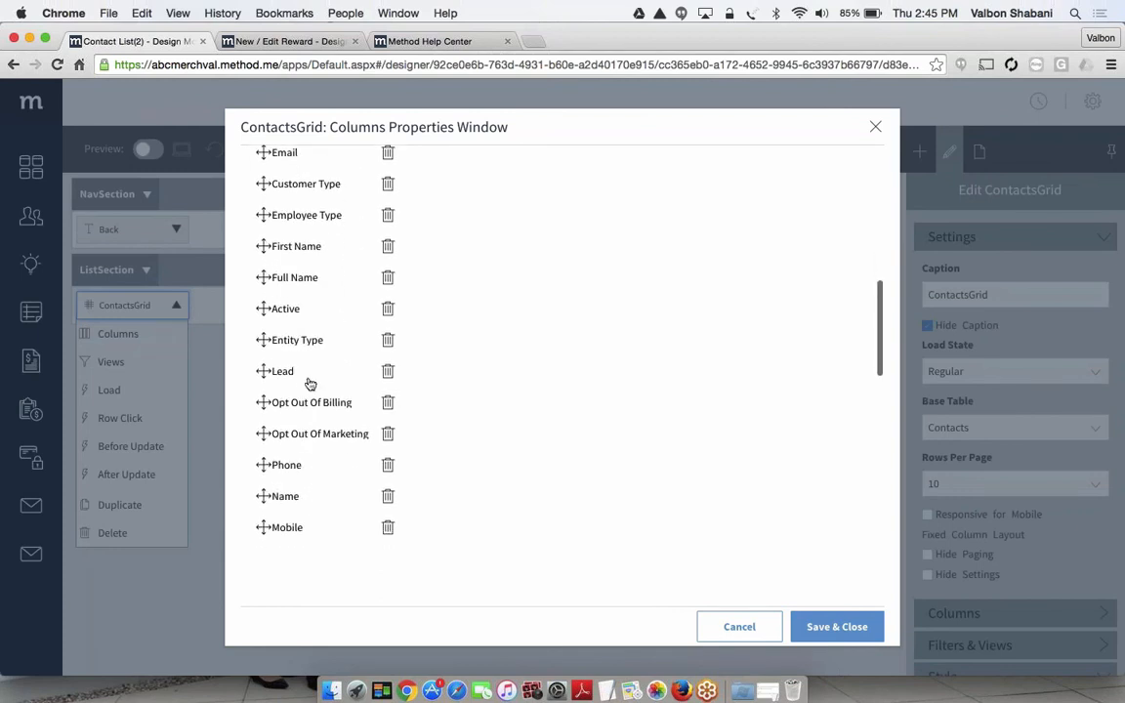
pyautogui.scroll(-8, 310, 383)
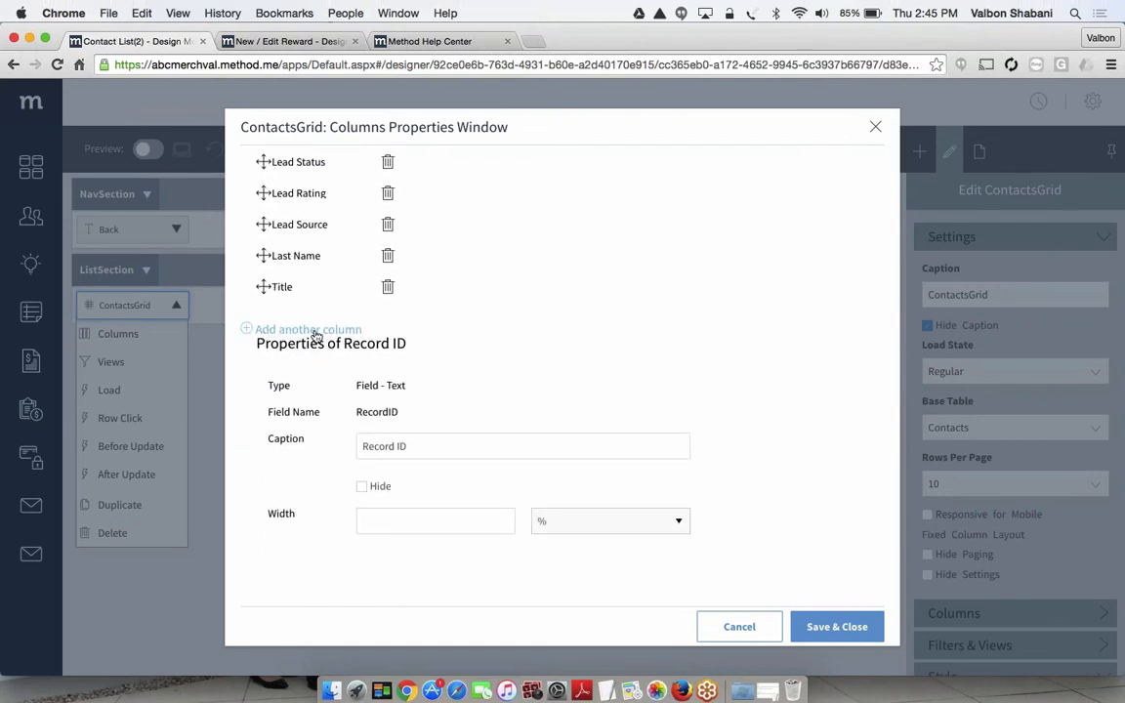
pyautogui.click(311, 330)
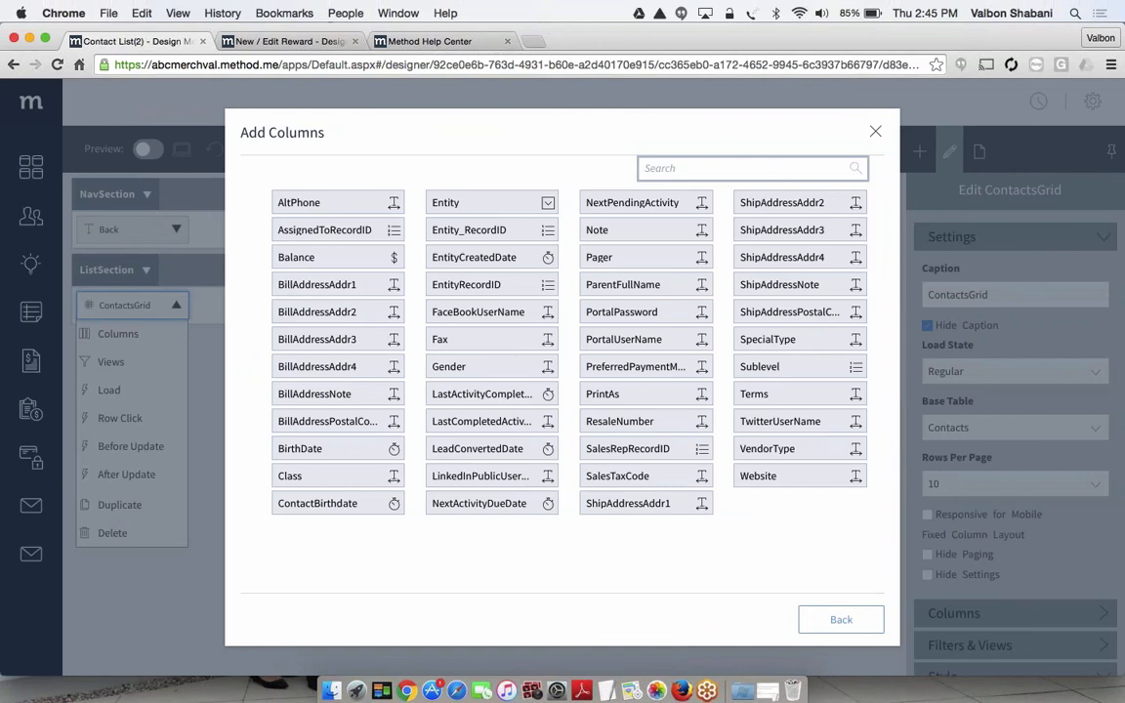
pyautogui.click(317, 504)
pyautogui.scroll(-1, 556, 341)
pyautogui.scroll(-10, 371, 507)
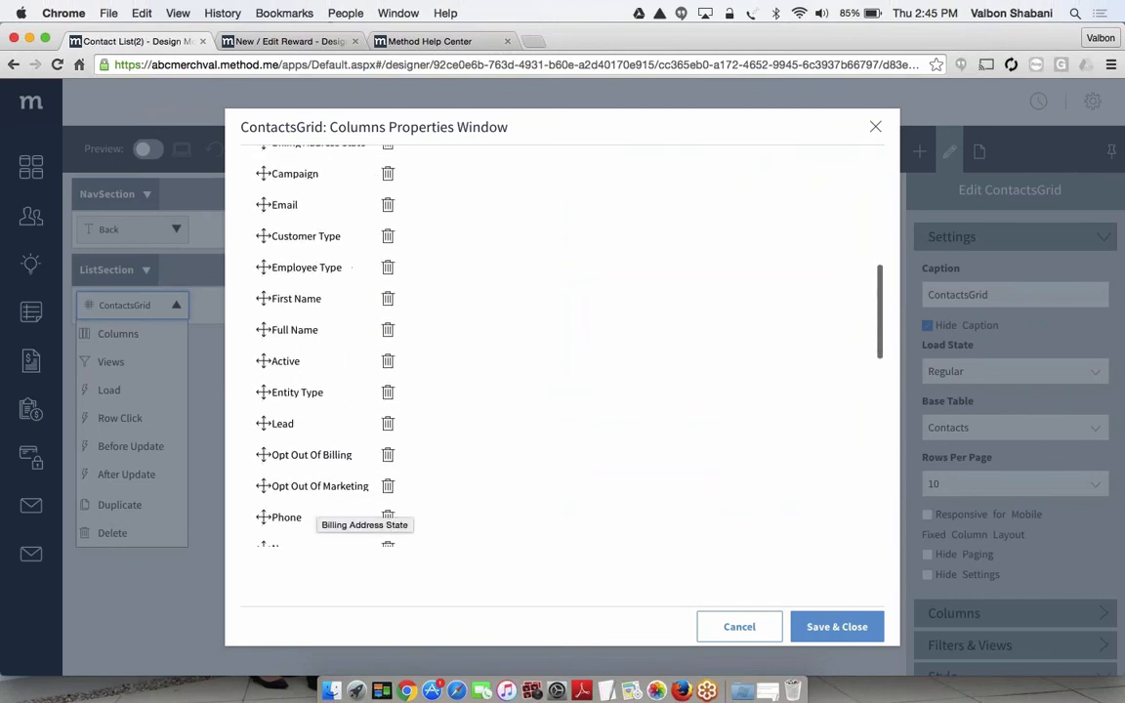
pyautogui.scroll(-8, 313, 469)
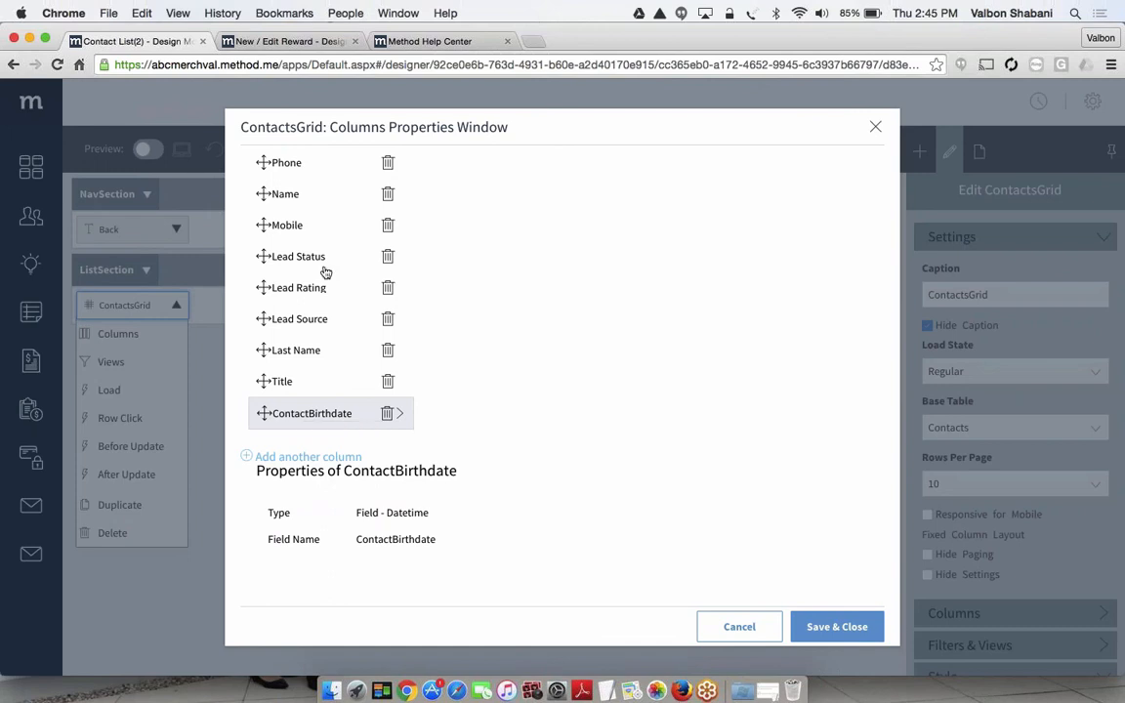
# Examine the properties of the Lead Status, Lead Rating, Lead Source and ContactBirthdate columns, including the width, alignment and hide options
pyautogui.click(295, 257)
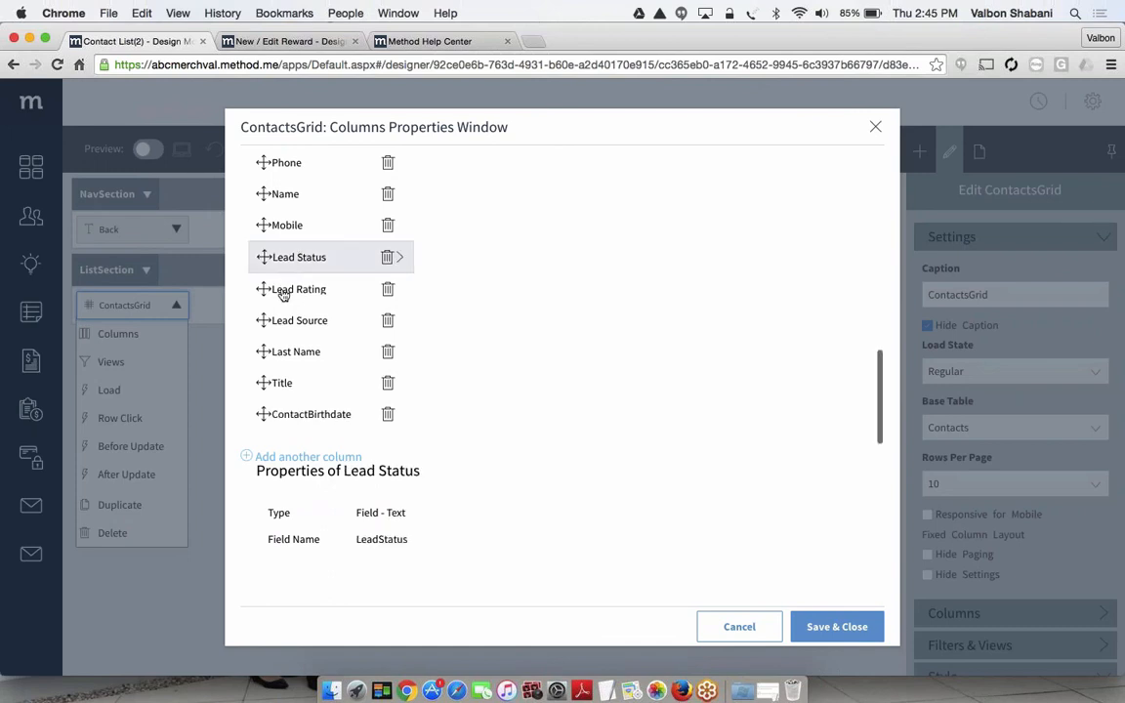
pyautogui.click(283, 293)
pyautogui.click(282, 324)
pyautogui.click(284, 417)
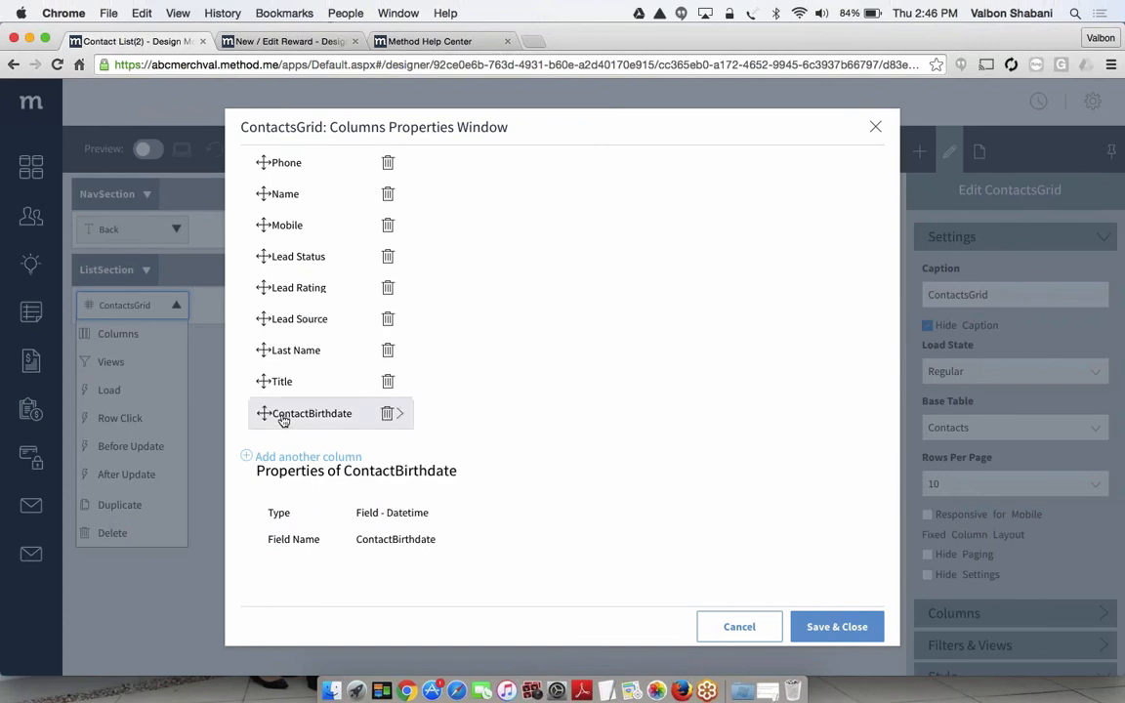
pyautogui.scroll(-5, 283, 419)
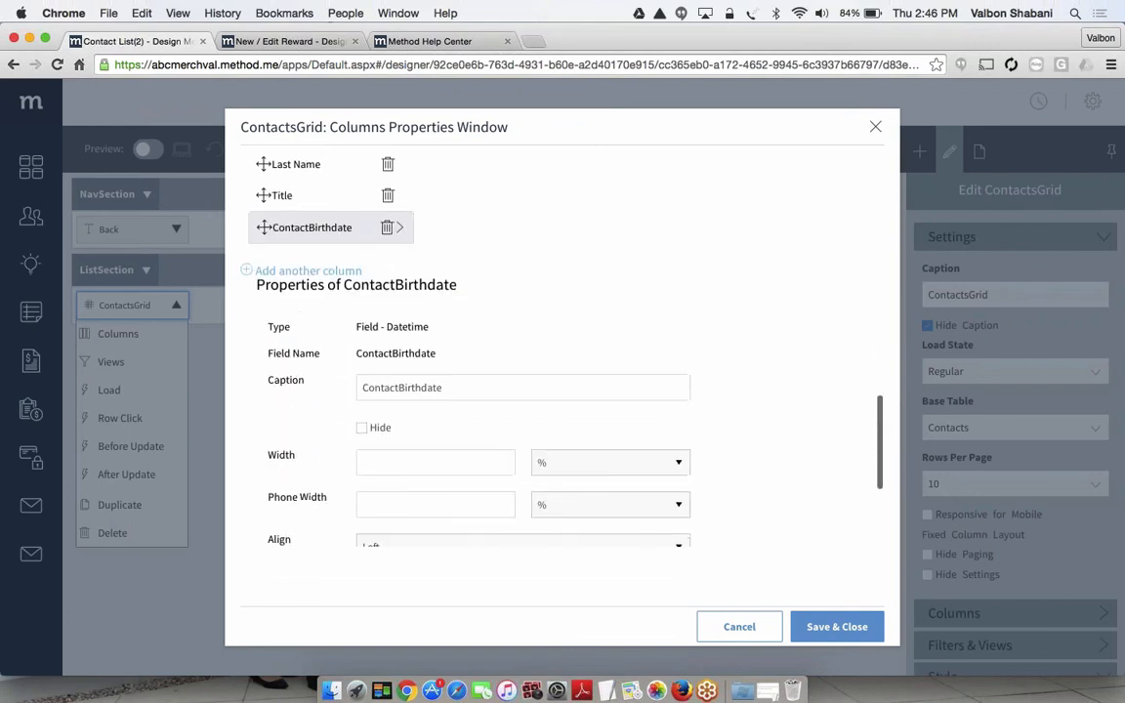
pyautogui.scroll(-2, 322, 187)
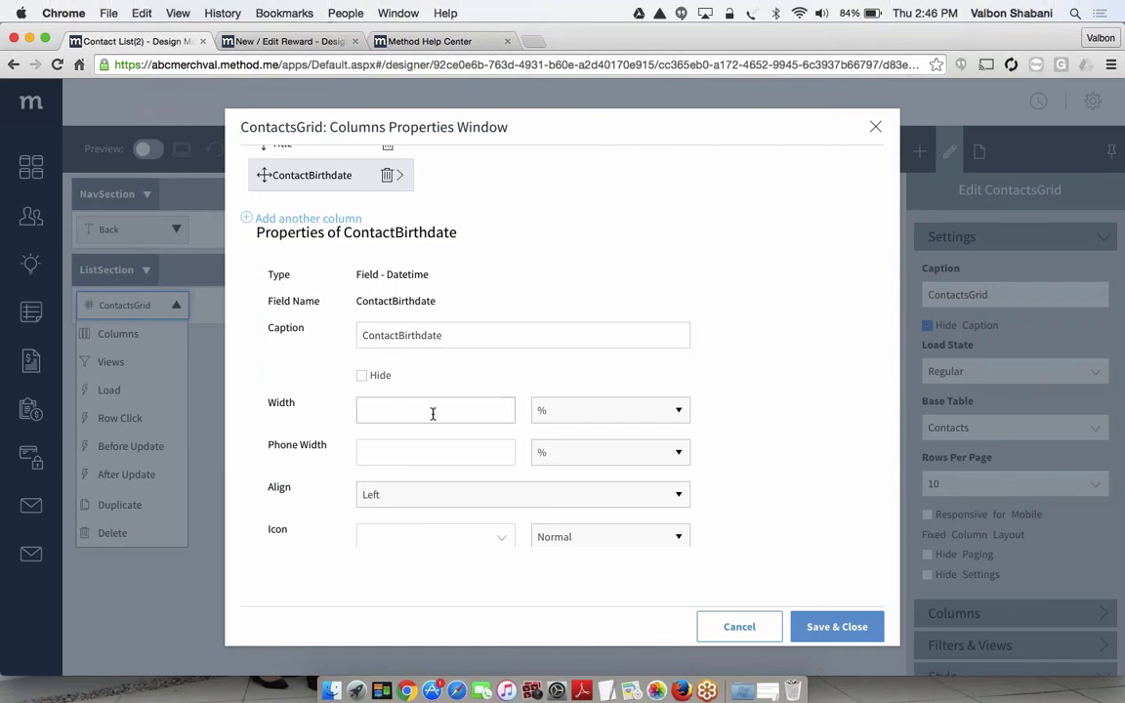
pyautogui.scroll(-1, 432, 414)
pyautogui.scroll(-3, 433, 414)
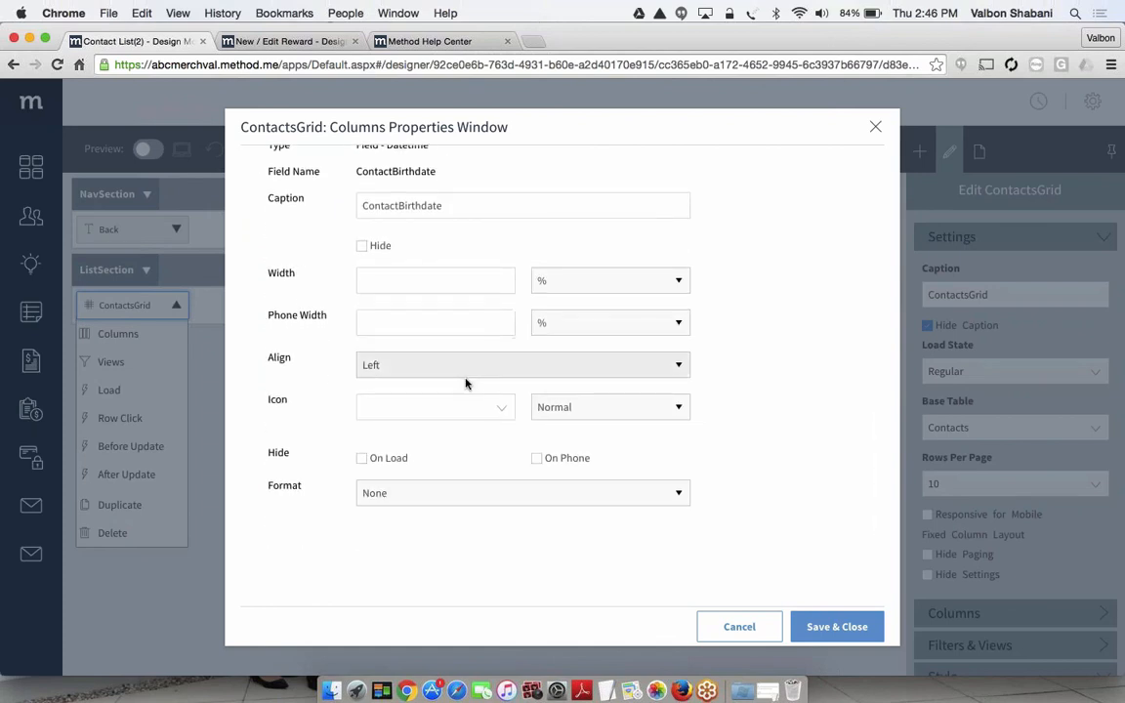
pyautogui.scroll(-1, 465, 383)
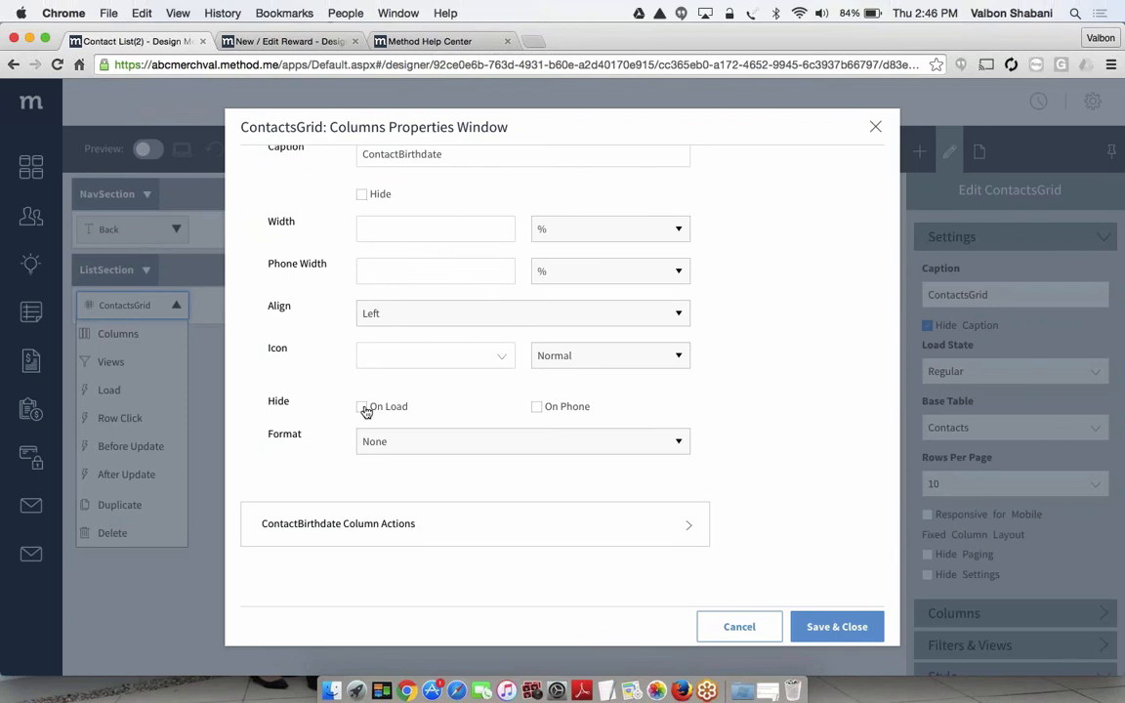
# Shorten the caption of the ContactBirthdate column to Birthdate
pyautogui.scroll(3, 365, 411)
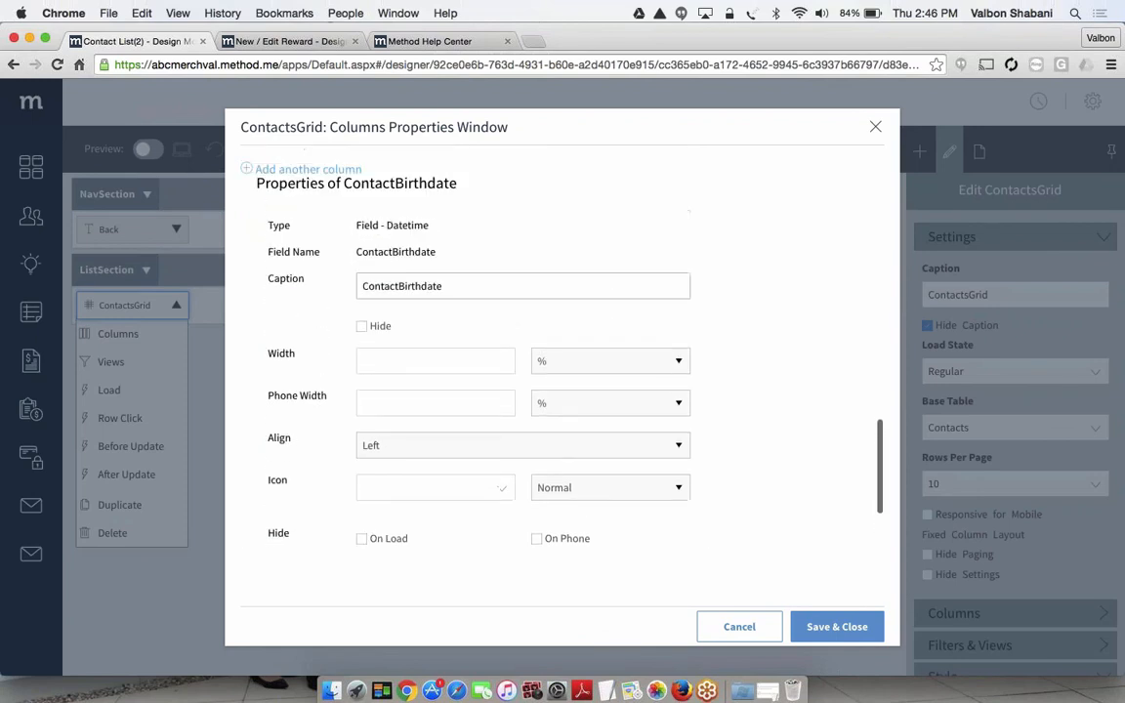
pyautogui.click(397, 286)
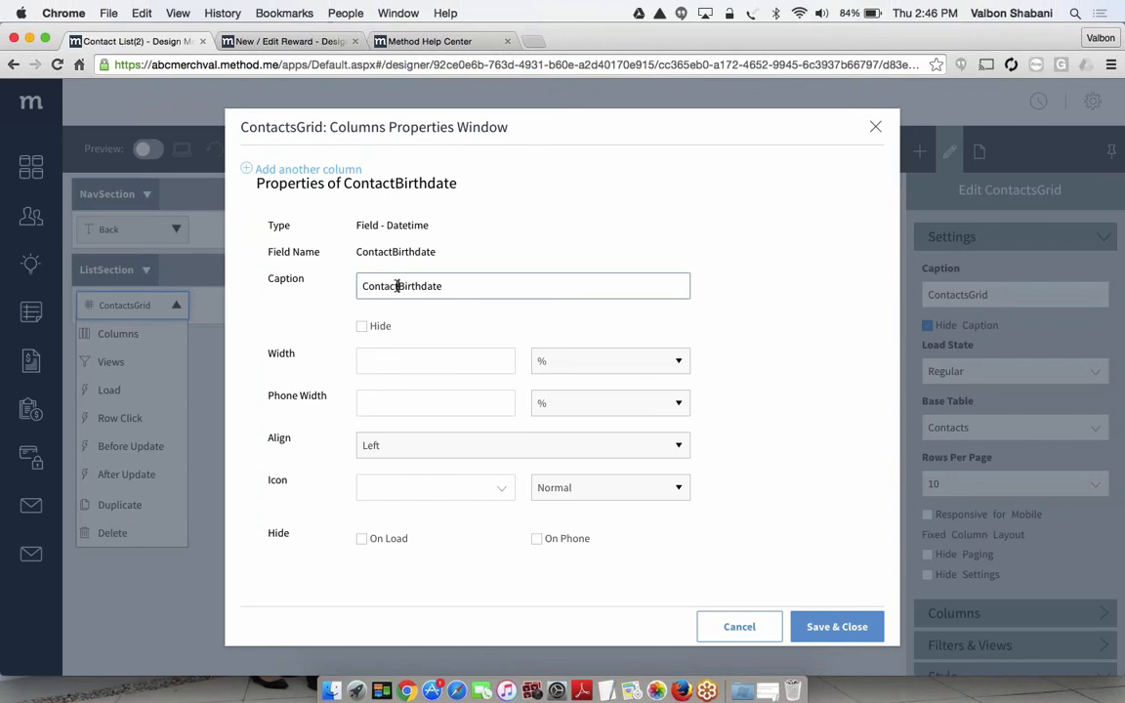
pyautogui.moveTo(396, 286); pyautogui.dragTo(342, 291)
pyautogui.press('BackSpace')
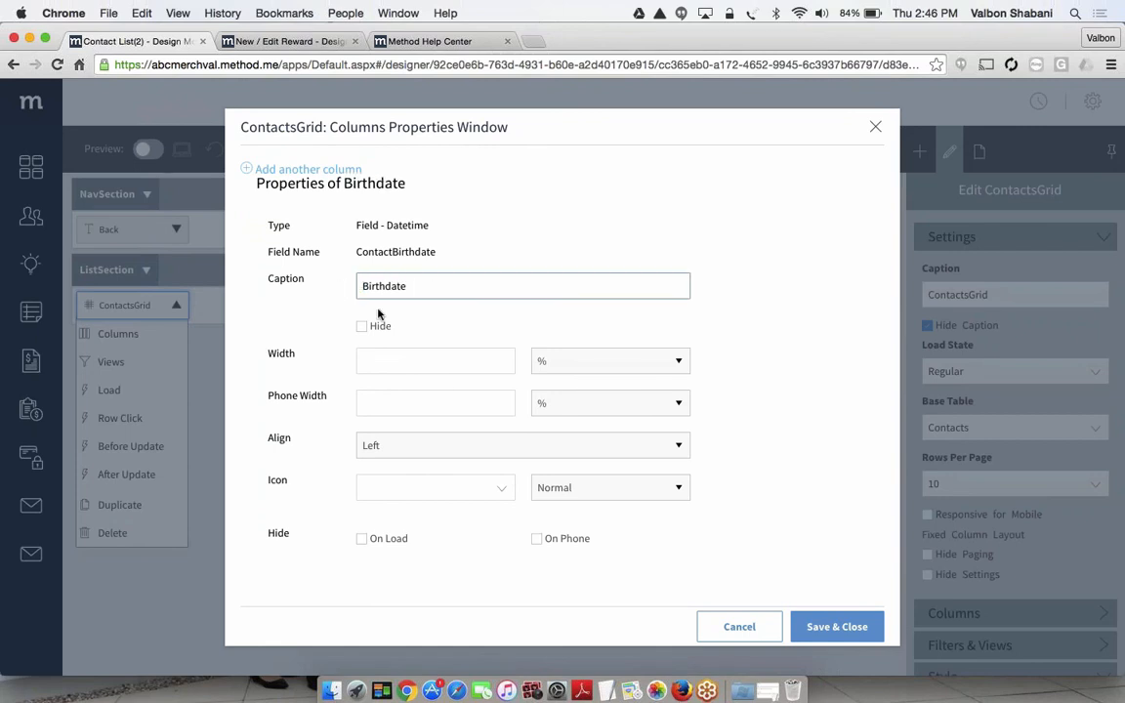
# Set the Birthdate column's format to Short Date and save the grid's column properties
pyautogui.scroll(-5, 680, 441)
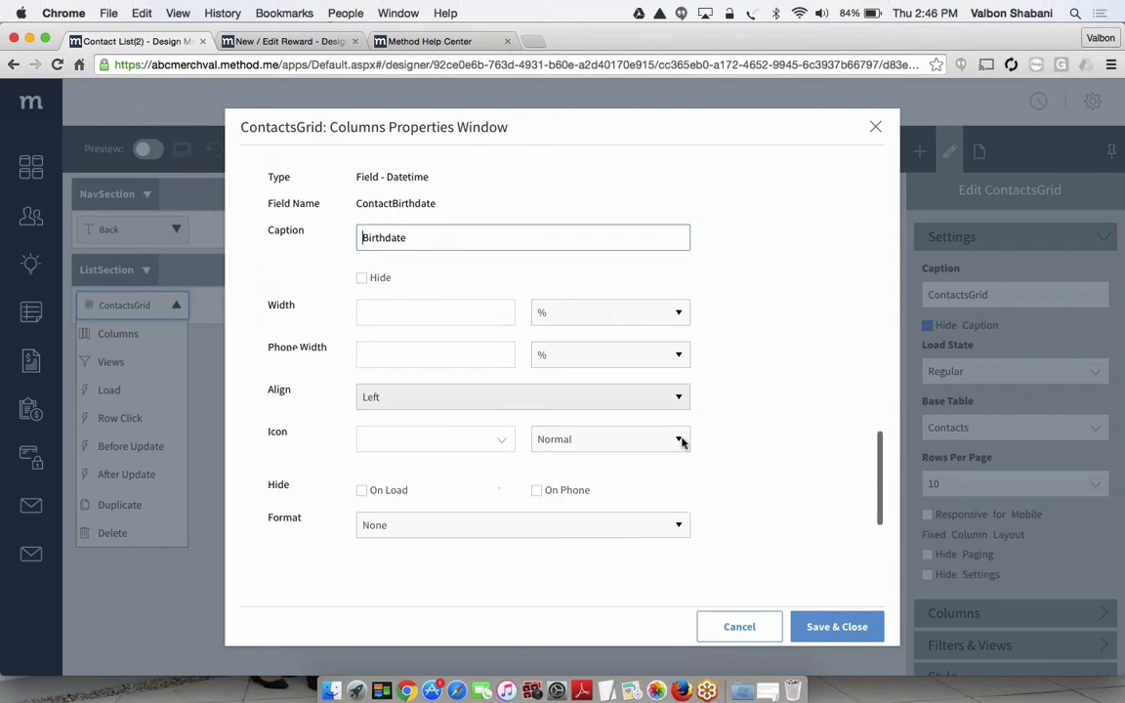
pyautogui.scroll(-2, 681, 442)
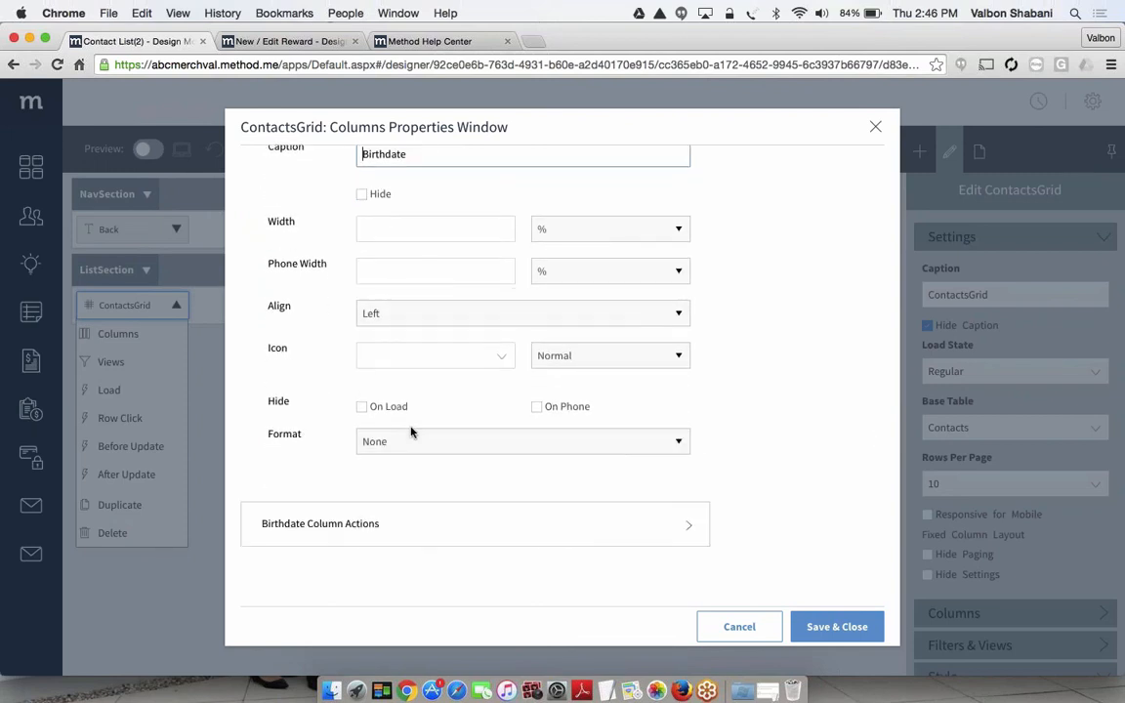
pyautogui.click(381, 442)
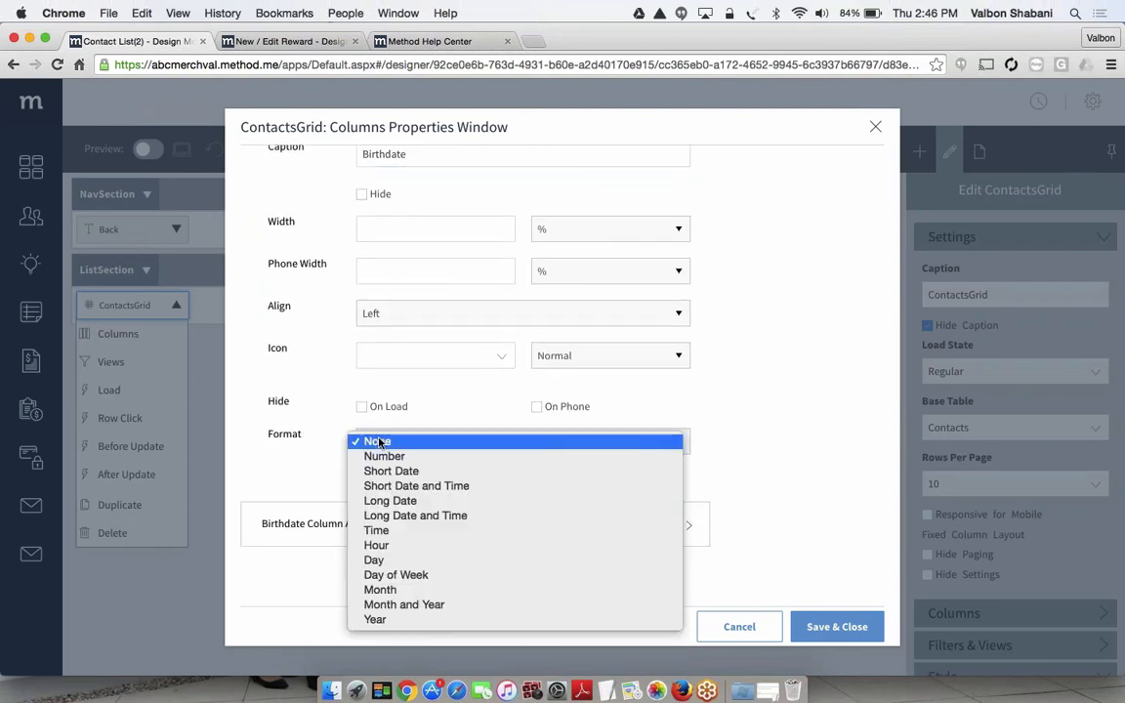
pyautogui.click(461, 471)
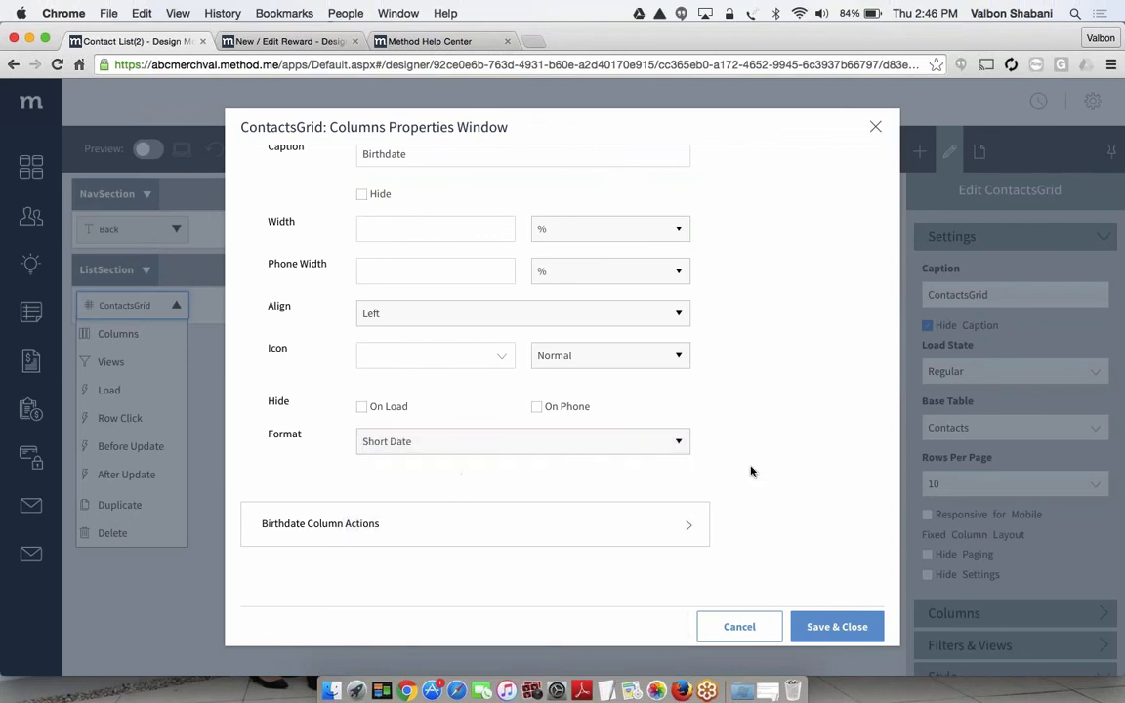
pyautogui.click(837, 626)
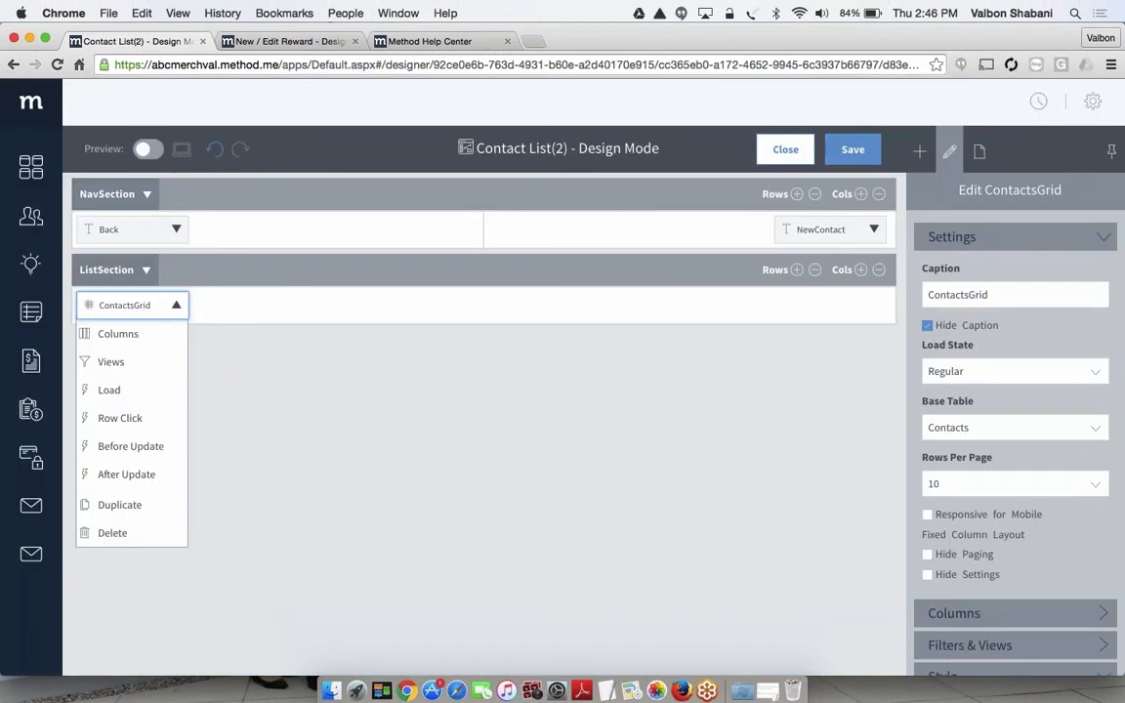
# Save the Contact List(2) screen and close its design mode
pyautogui.click(498, 436)
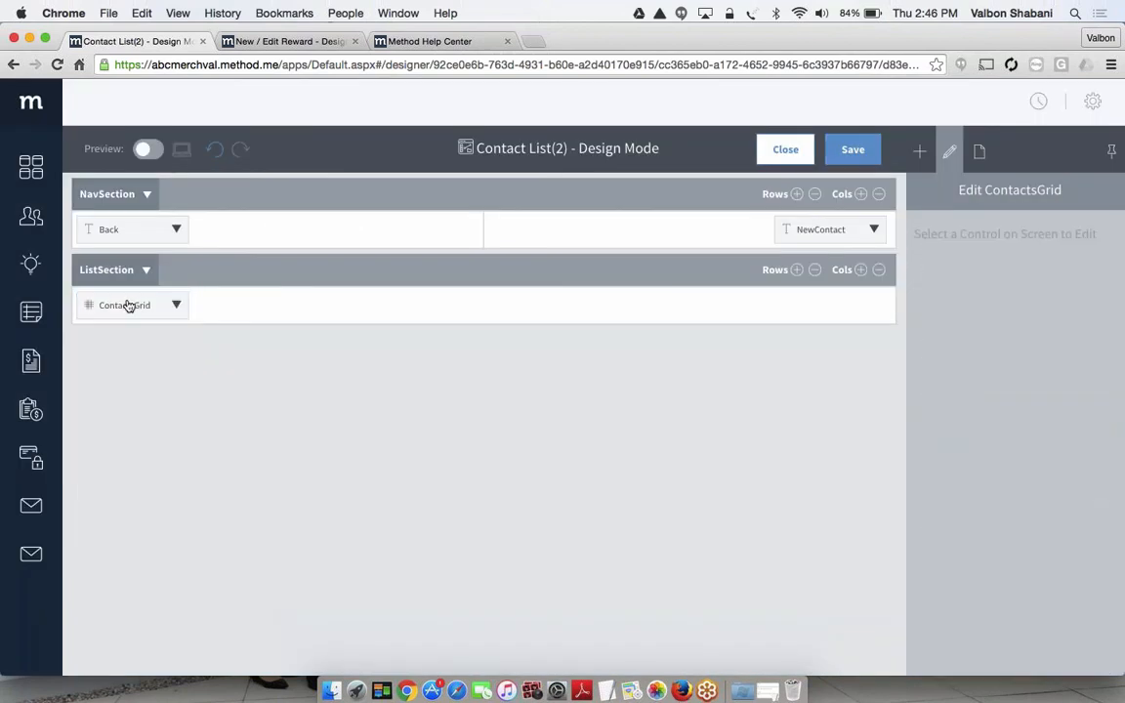
pyautogui.click(176, 306)
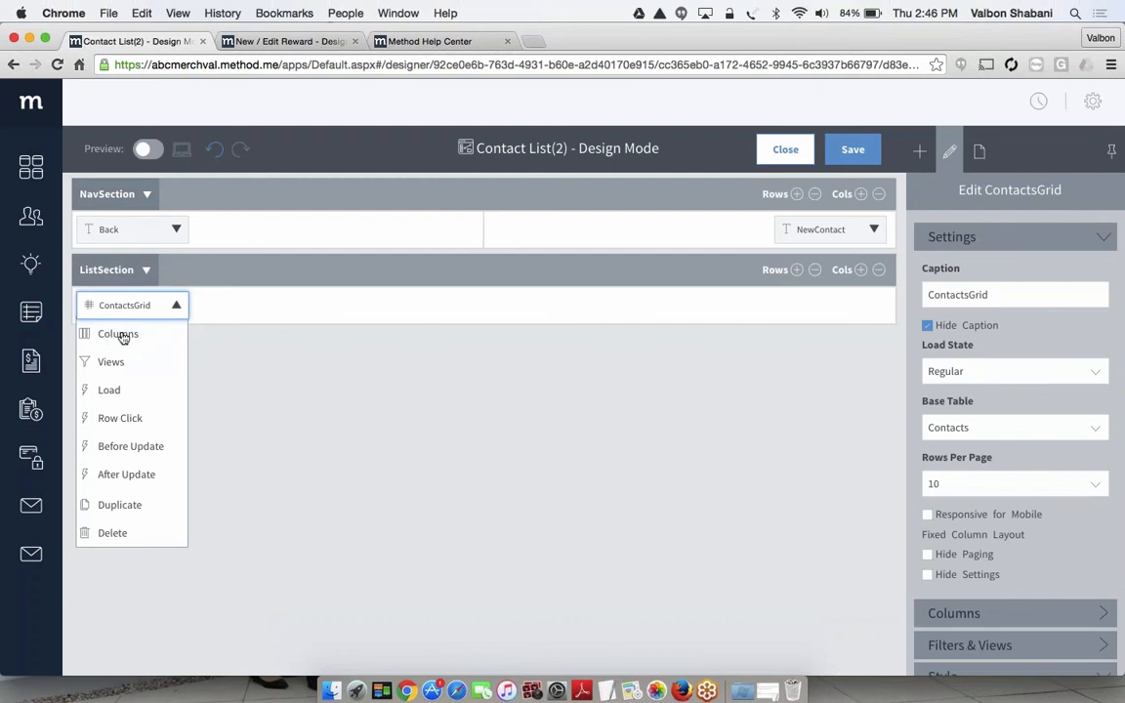
pyautogui.click(245, 349)
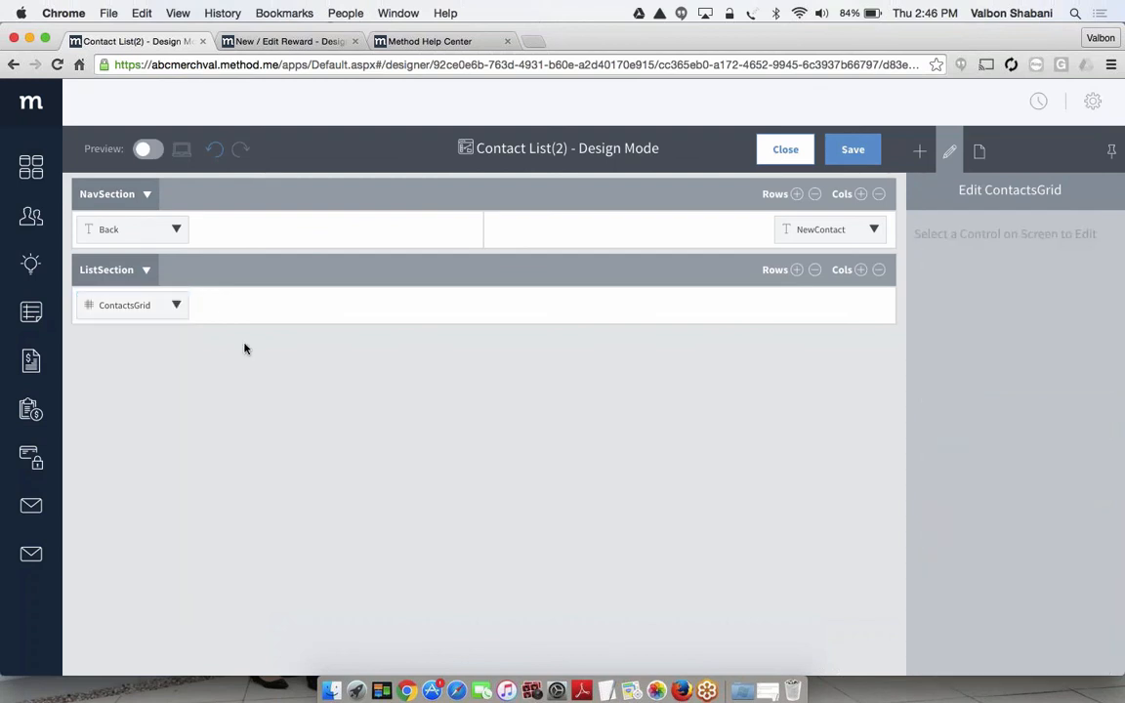
pyautogui.click(852, 150)
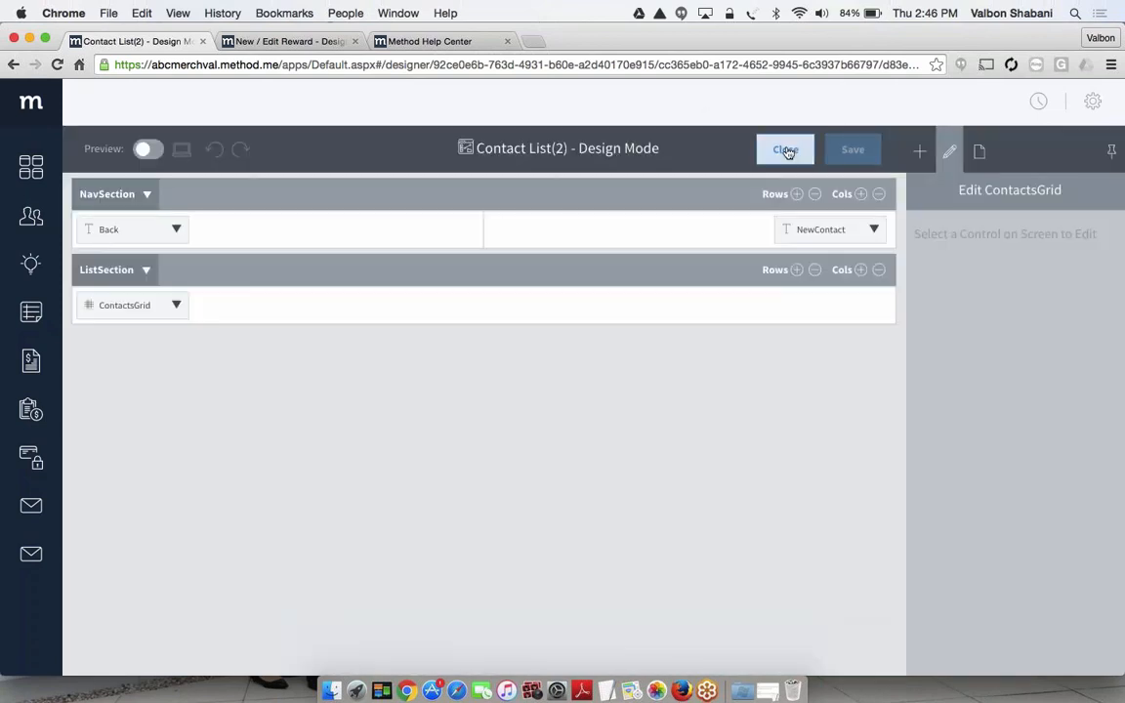
pyautogui.click(785, 149)
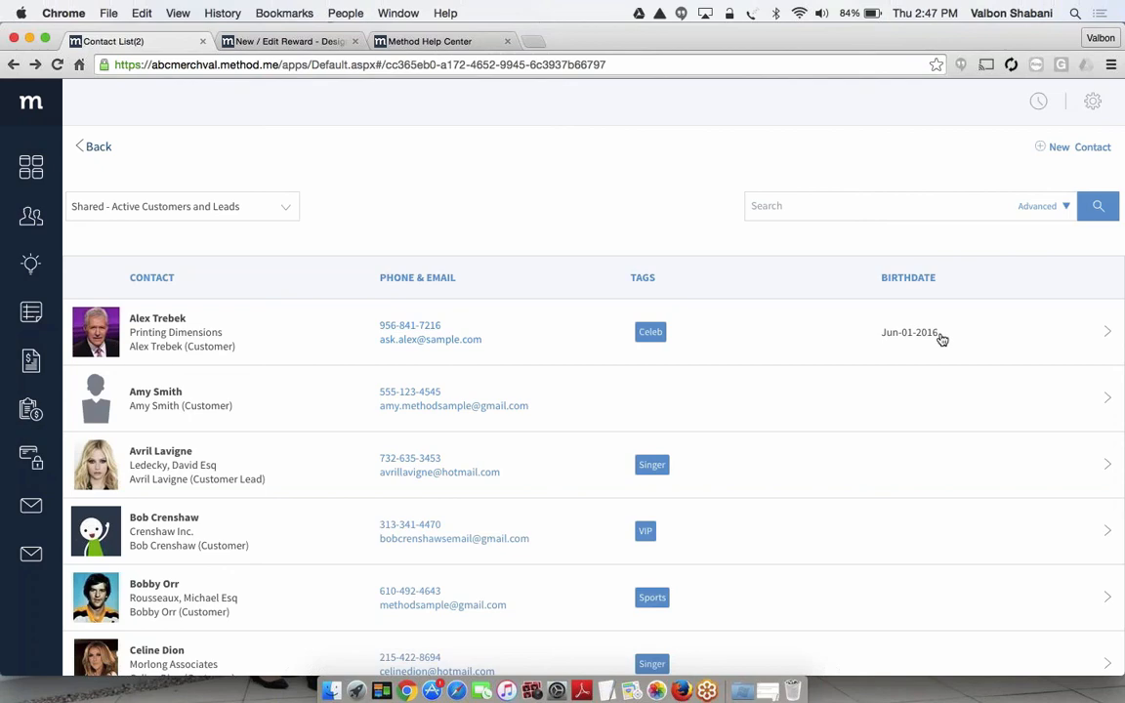
# Show the Total Balance column in the contact list through the grid's column settings
pyautogui.scroll(-10, 941, 339)
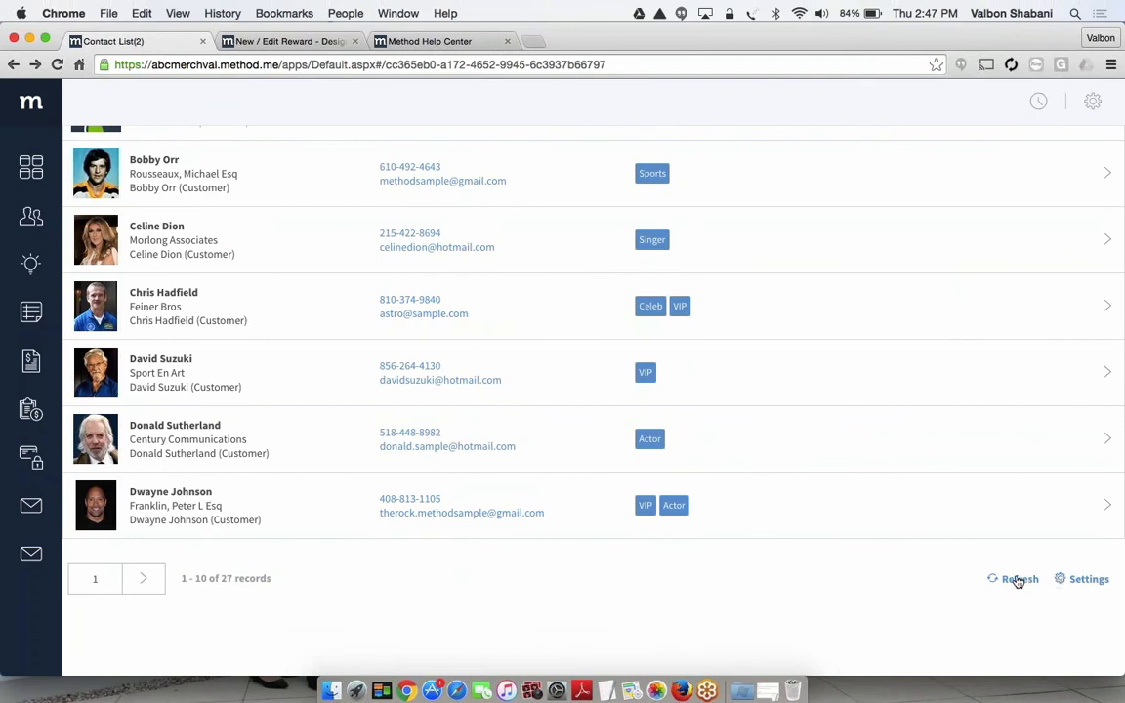
pyautogui.click(1088, 580)
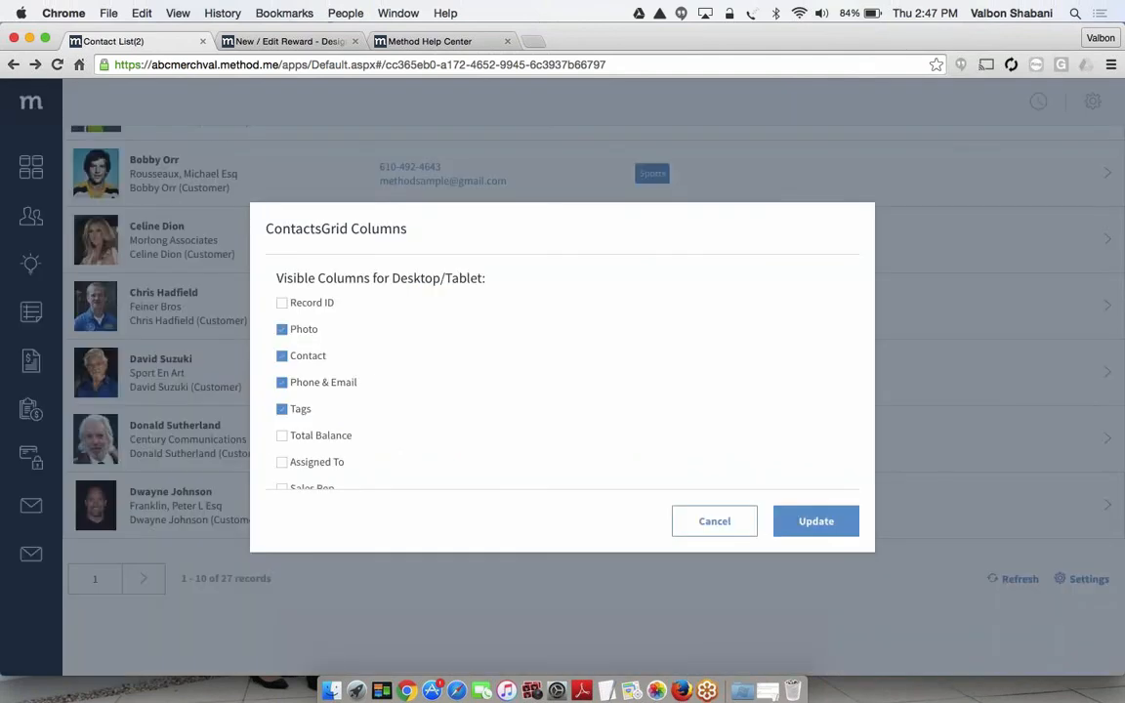
pyautogui.scroll(-1, 379, 378)
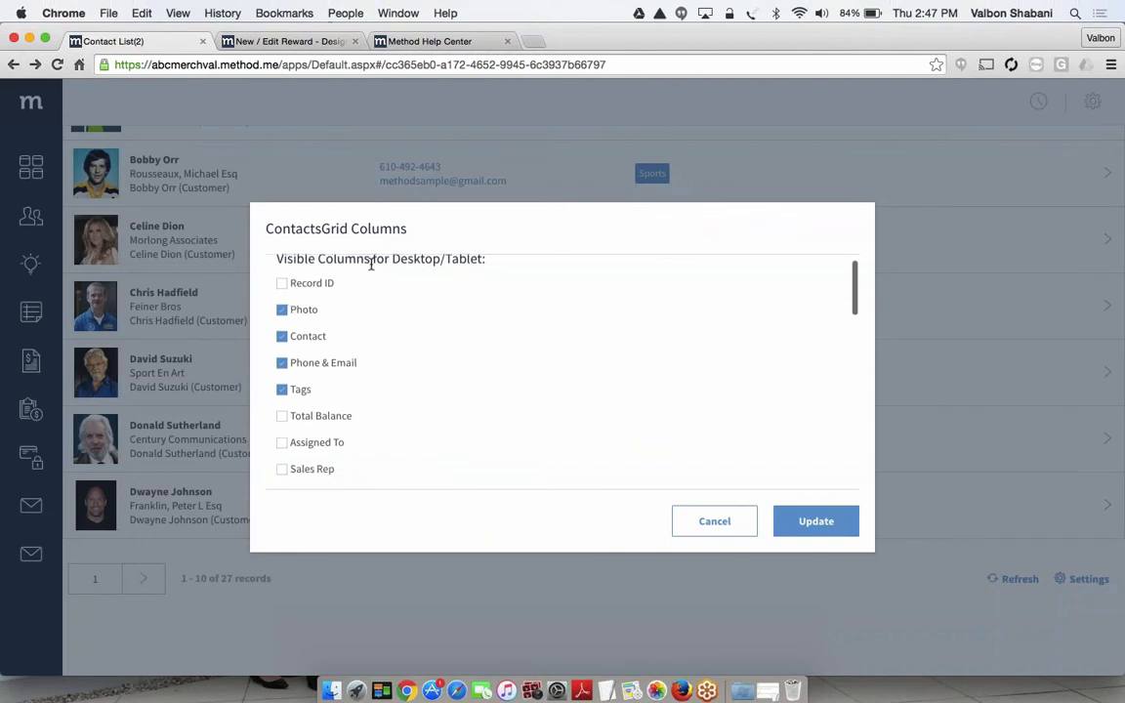
pyautogui.scroll(-3, 371, 264)
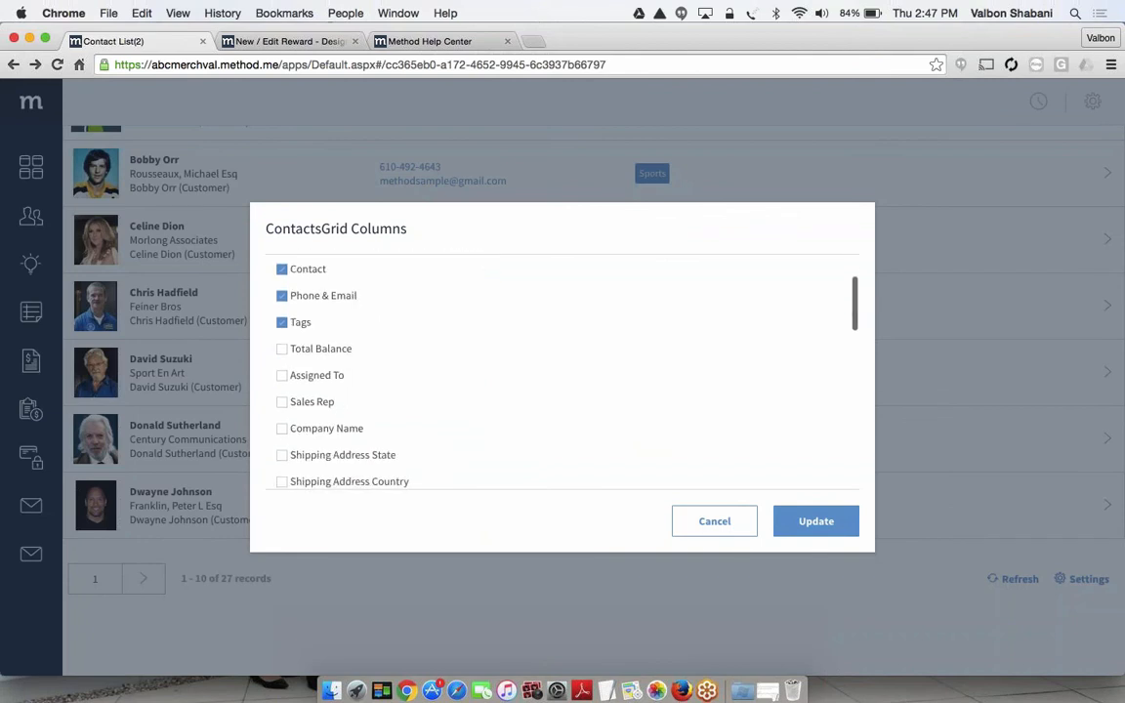
pyautogui.click(282, 349)
pyautogui.click(825, 527)
pyautogui.scroll(8, 827, 532)
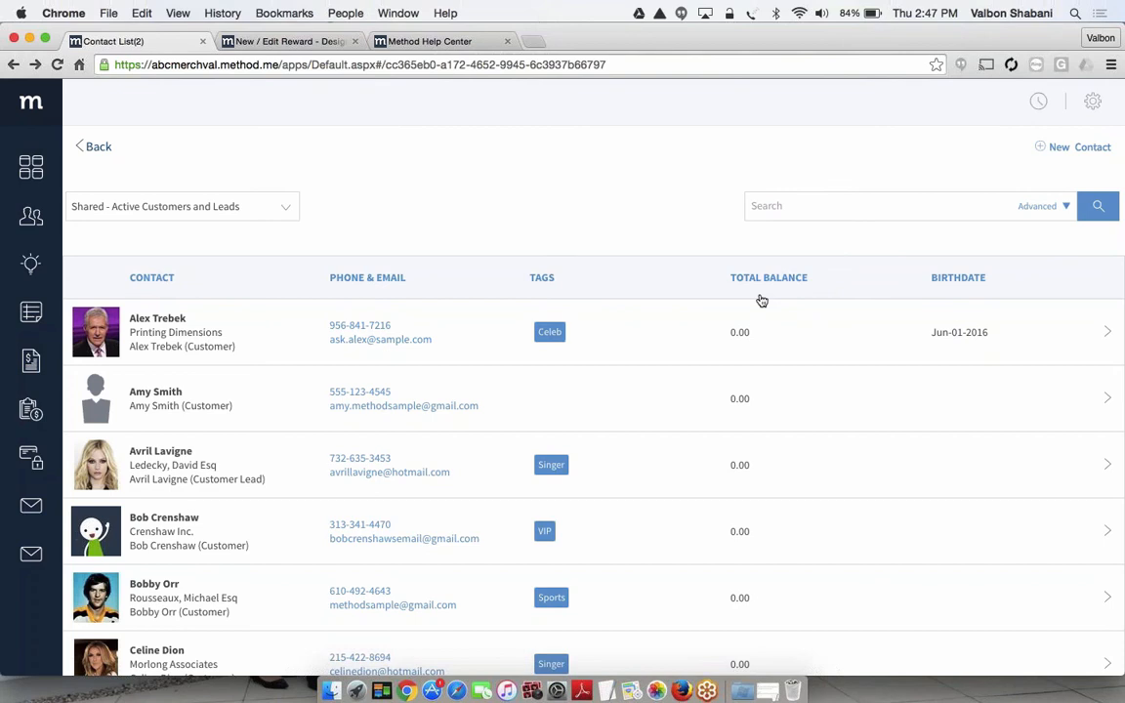
# Hide the Total Balance column in the contact list and show the Shipping Address City column instead
pyautogui.scroll(-5, 762, 300)
pyautogui.click(1083, 578)
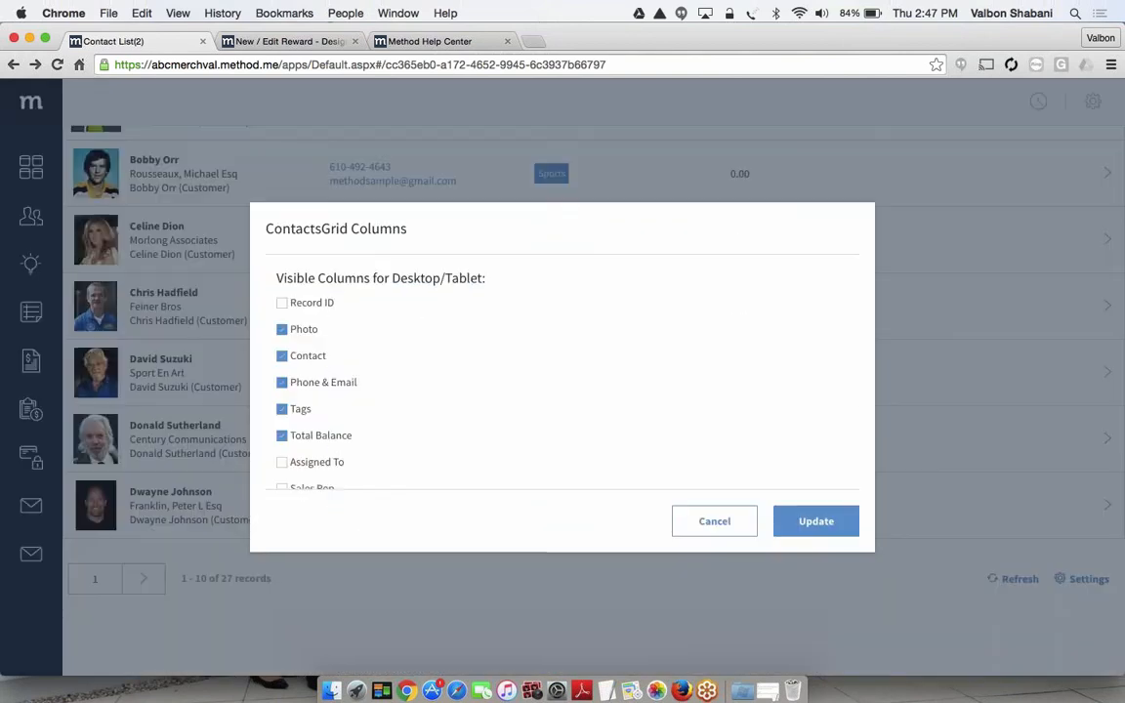
pyautogui.click(282, 436)
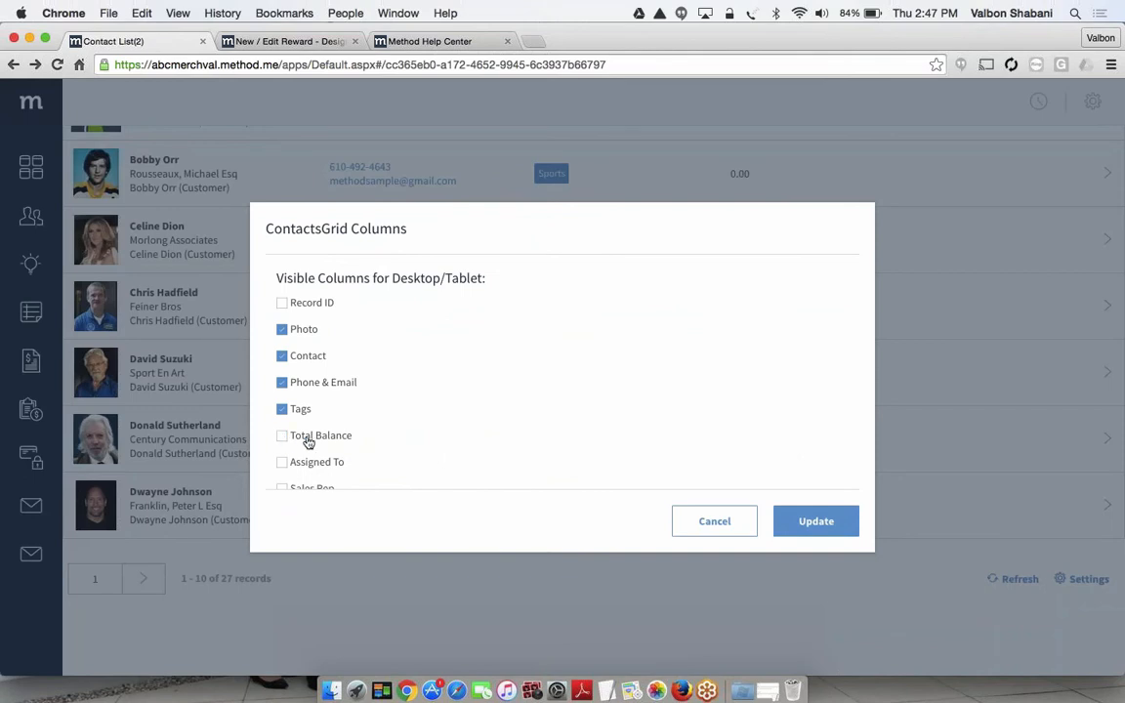
pyautogui.scroll(-3, 306, 440)
pyautogui.scroll(-3, 561, 370)
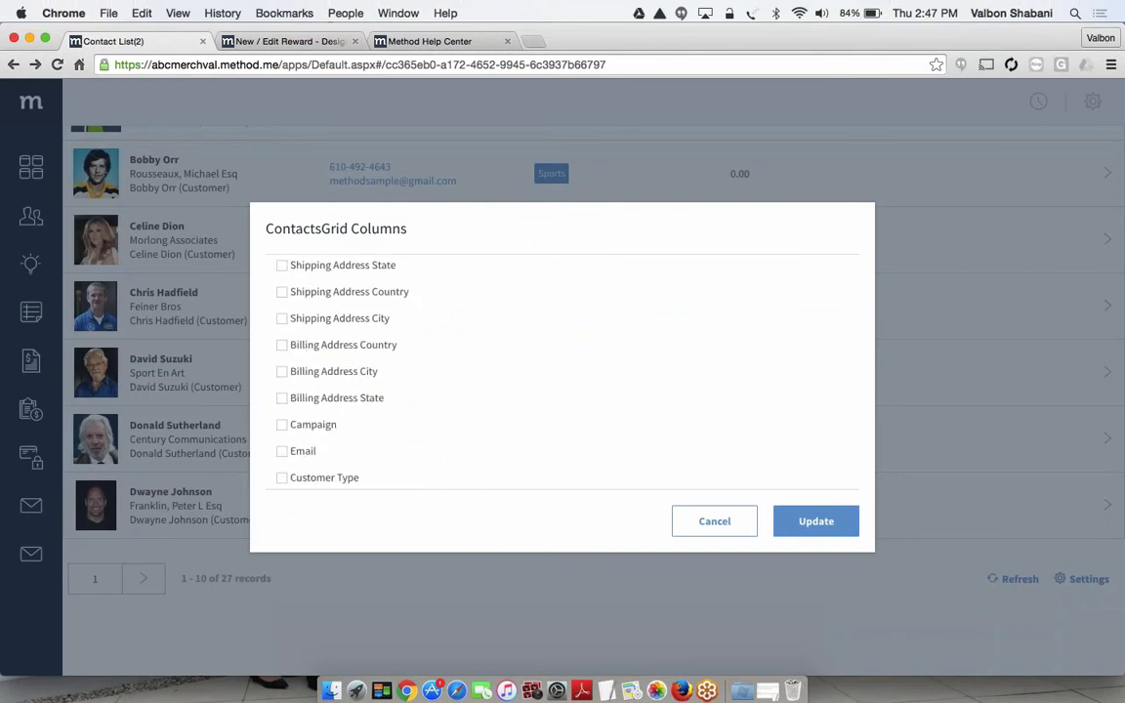
pyautogui.click(281, 318)
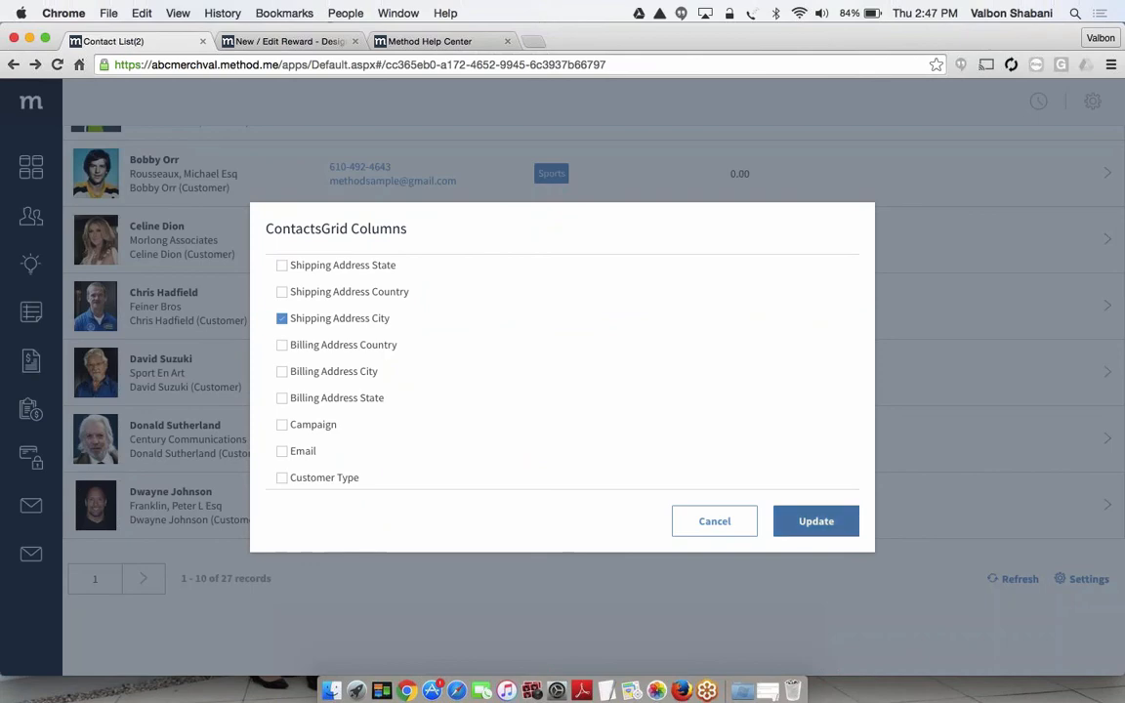
pyautogui.click(810, 525)
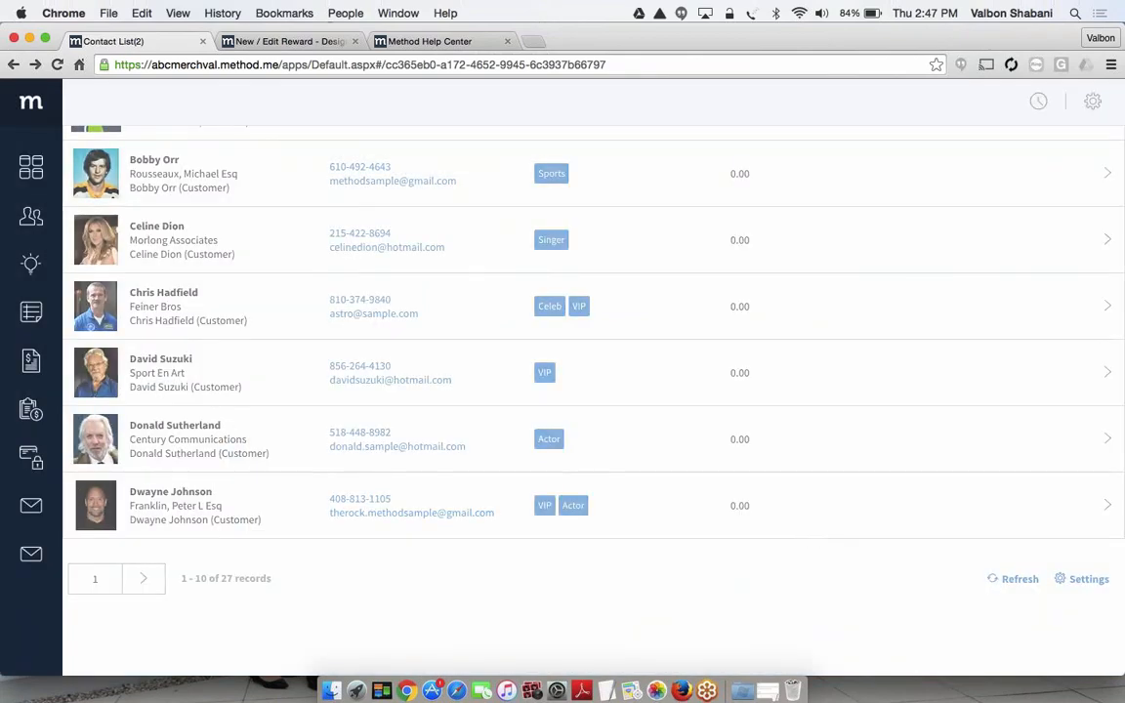
pyautogui.scroll(10, 778, 290)
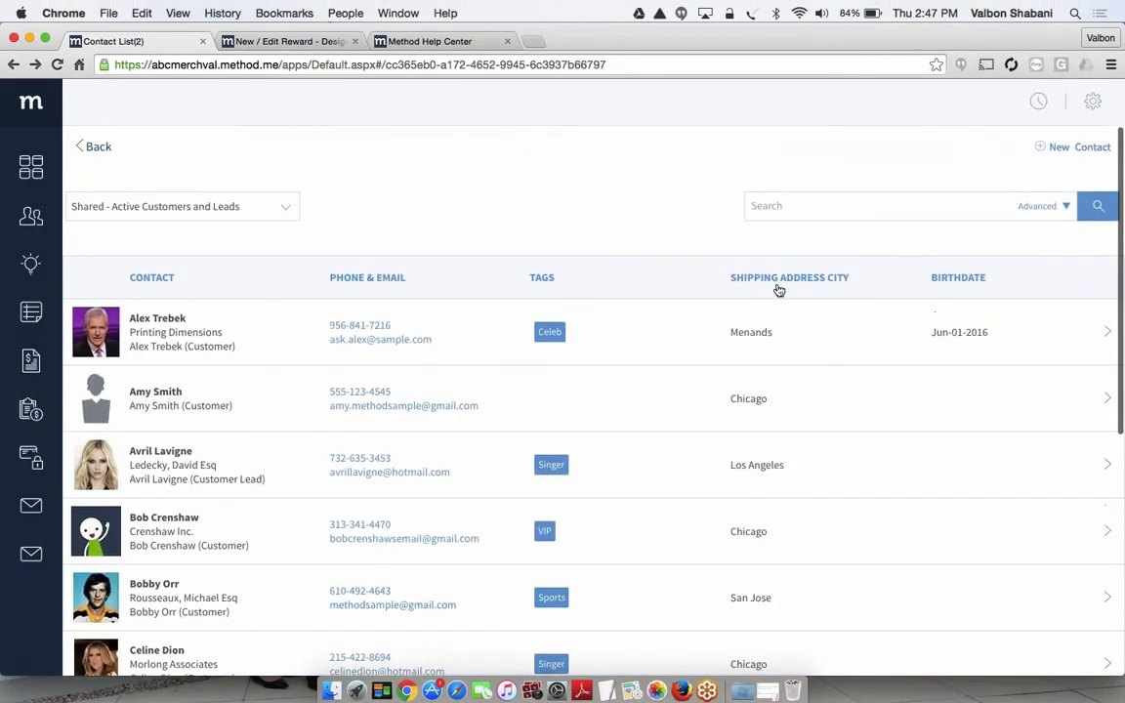